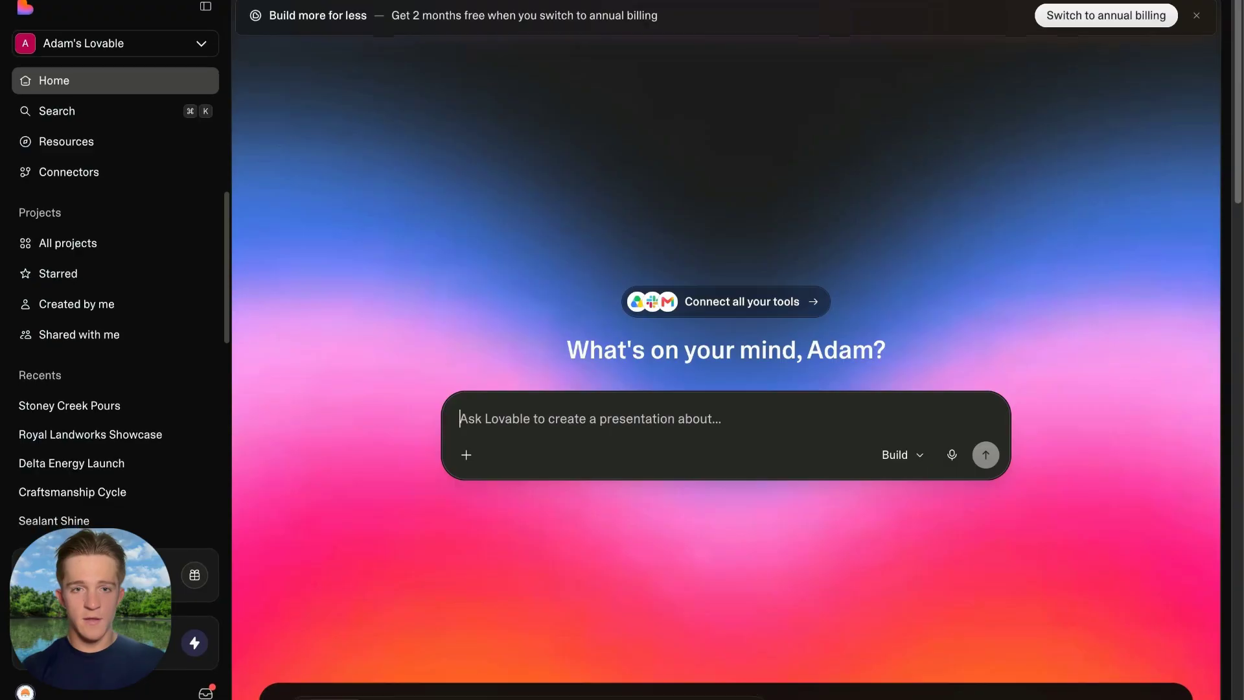
Scroll the realtor's Instagram DM thread to review the four photos he sent.
{"action": "scroll", "coordinate": [632, 353], "scroll_direction": "down", "scroll_amount": 3}
{"action": "scroll", "coordinate": [631, 352], "scroll_direction": "up", "scroll_amount": 3}
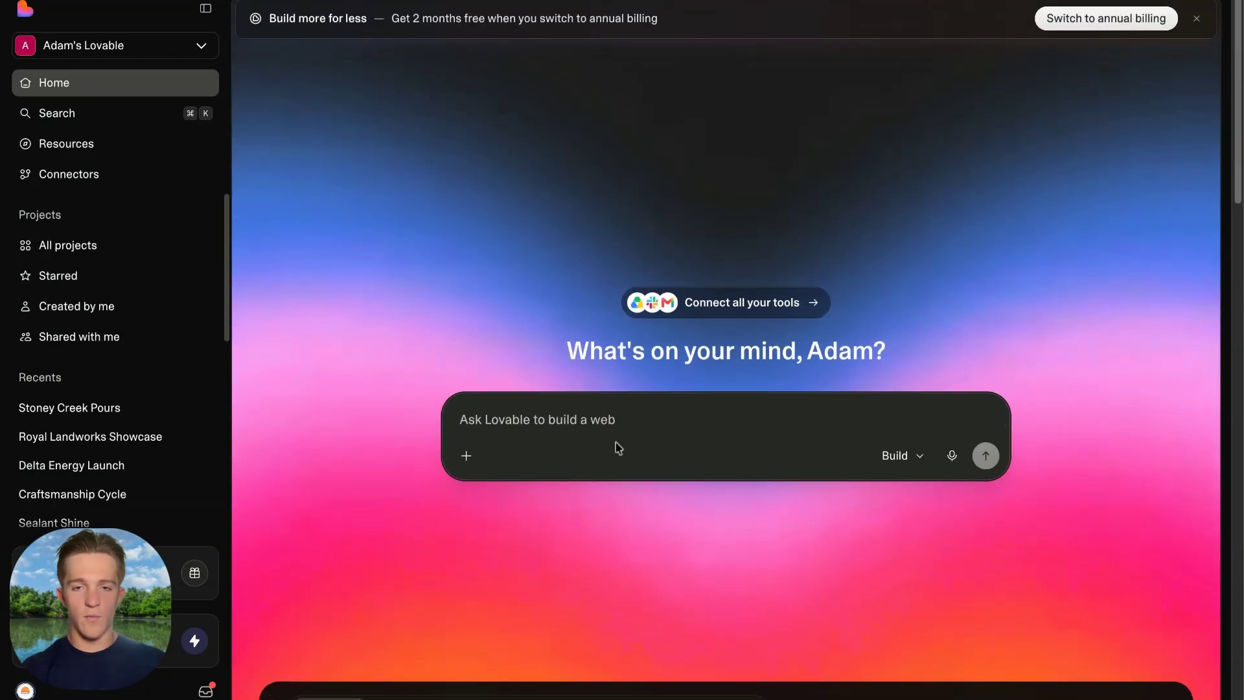
Switch Lovable's new-project prompt from Build to Plan mode.
{"action": "left_click", "coordinate": [895, 453]}
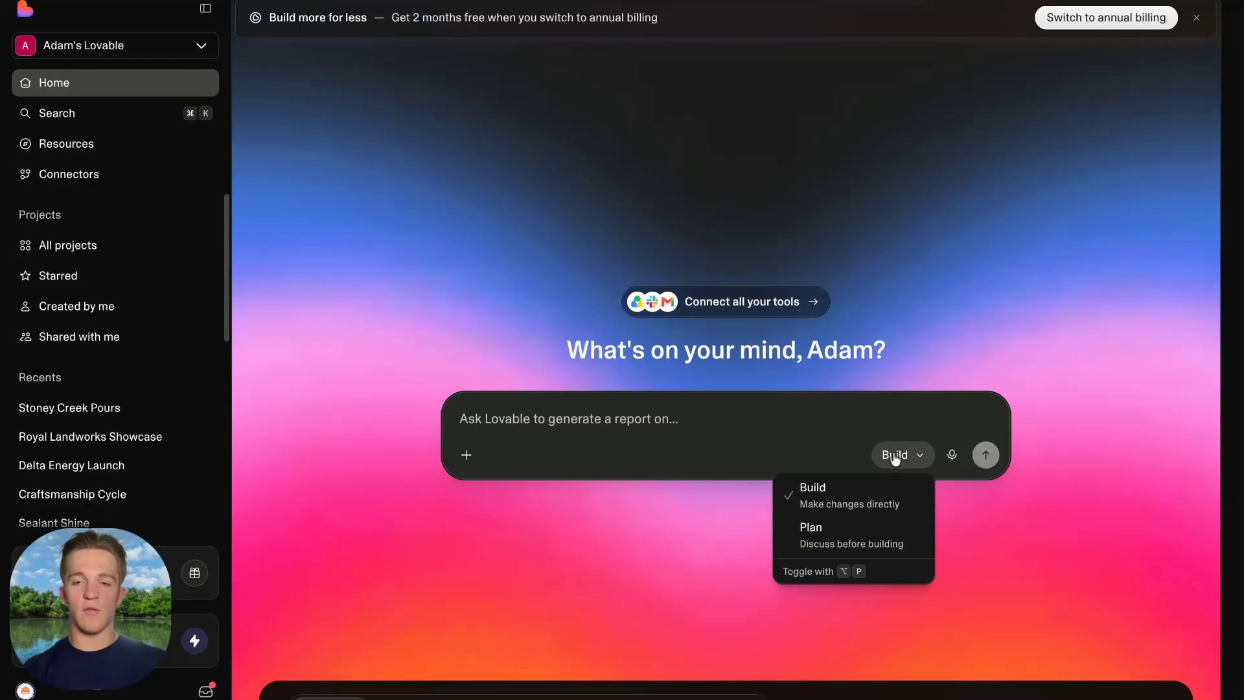
{"action": "left_click", "coordinate": [834, 532]}
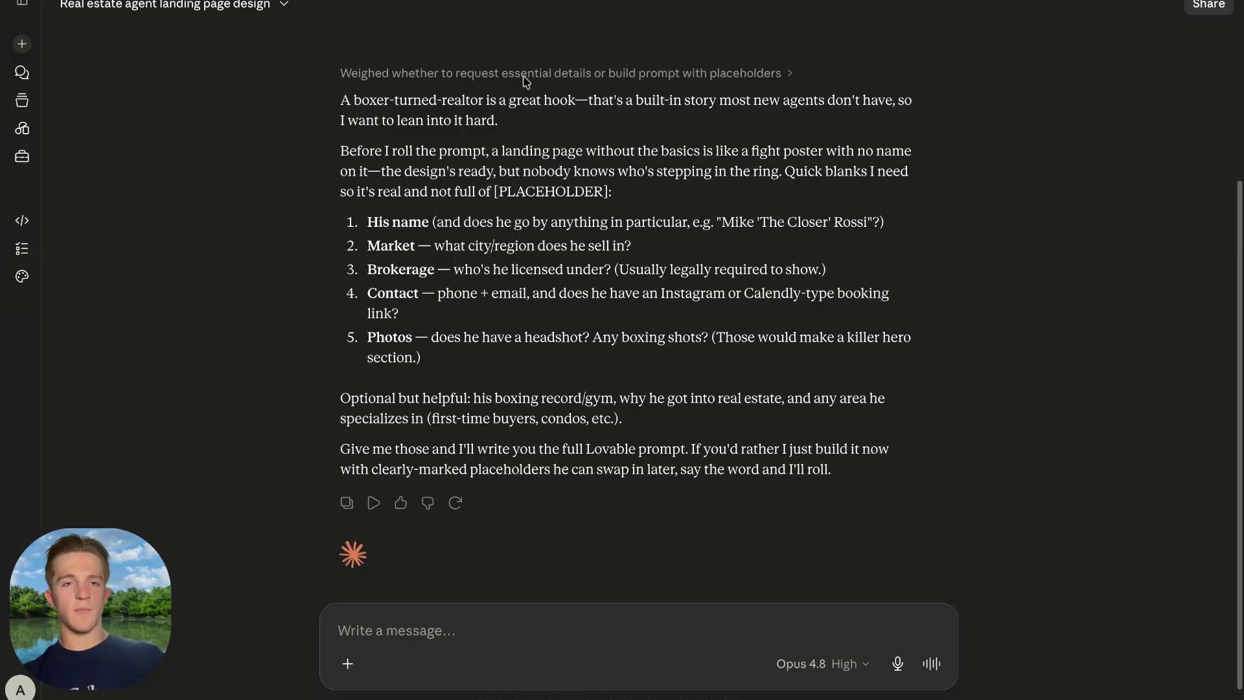
Read Claude's reply, including its question asking for the agent's name.
{"action": "left_click_drag", "start_coordinate": [355, 99], "coordinate": [656, 145]}
{"action": "left_click", "coordinate": [656, 146]}
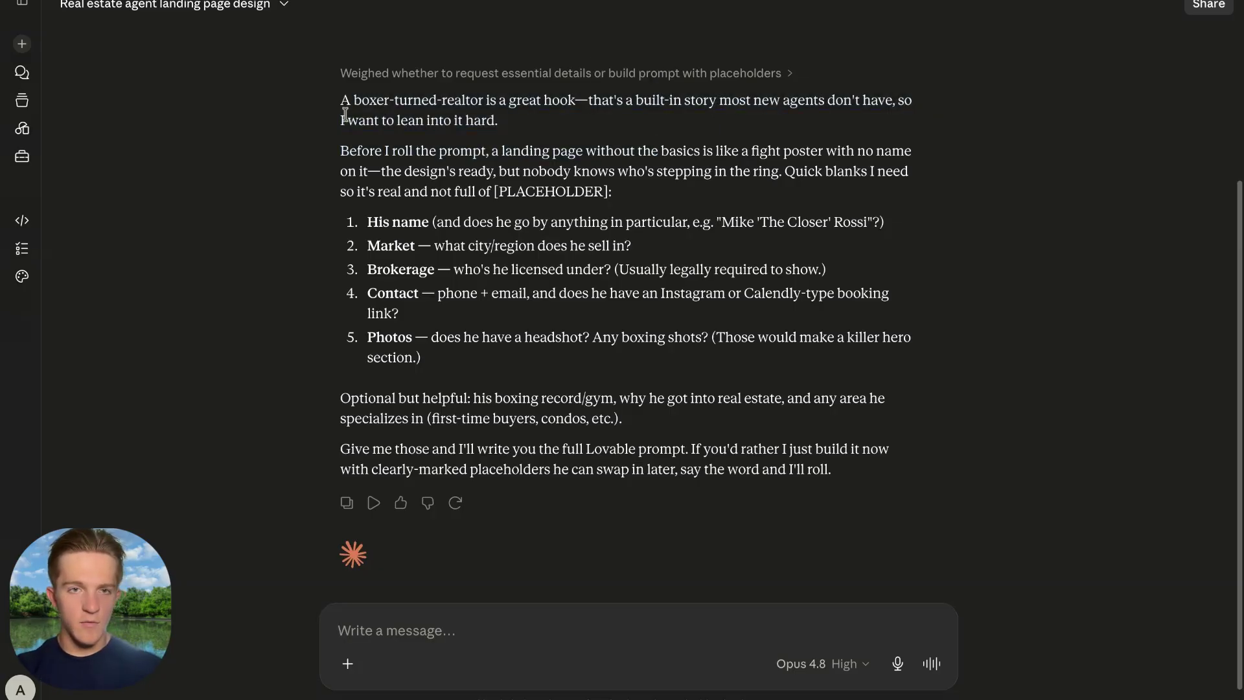
{"action": "left_click_drag", "start_coordinate": [344, 117], "coordinate": [607, 138]}
{"action": "left_click", "coordinate": [403, 125]}
{"action": "left_click_drag", "start_coordinate": [341, 99], "coordinate": [794, 125]}
{"action": "left_click", "coordinate": [678, 125]}
{"action": "left_click", "coordinate": [762, 122]}
{"action": "left_click_drag", "start_coordinate": [344, 117], "coordinate": [580, 132]}
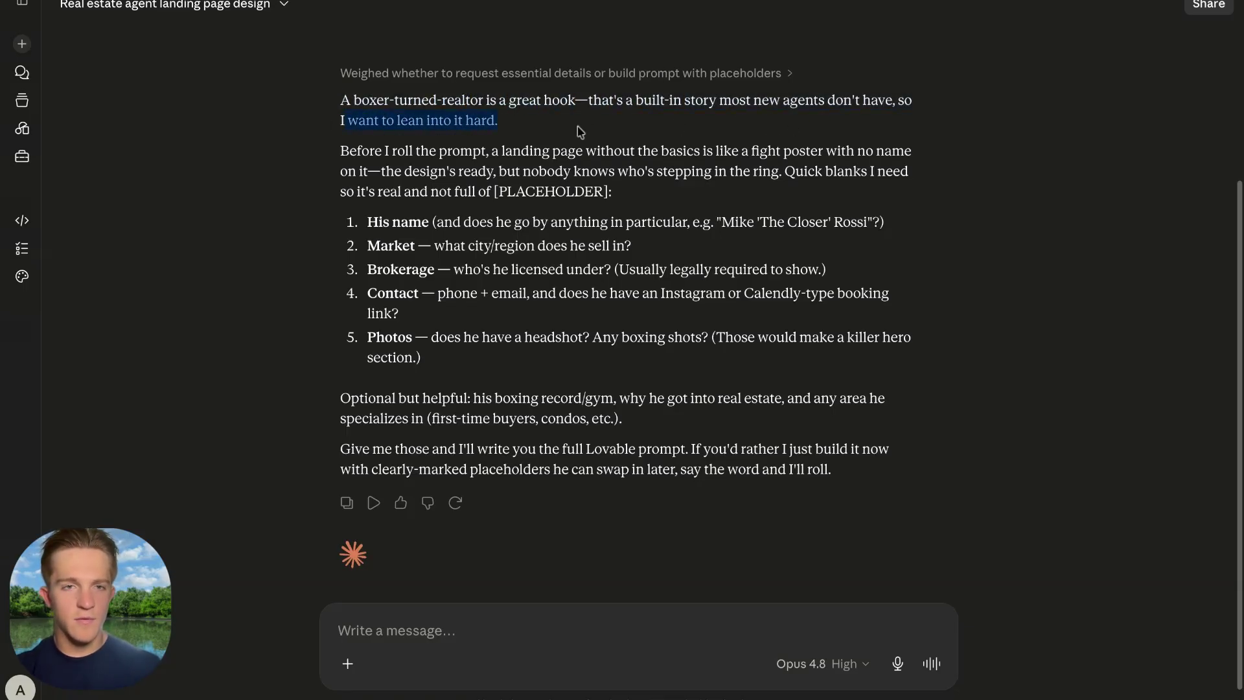
{"action": "left_click", "coordinate": [437, 167]}
{"action": "left_click_drag", "start_coordinate": [362, 224], "coordinate": [509, 225]}
Start the reply with the realtor's name and paste in the dictated details.
{"action": "left_click", "coordinate": [430, 641]}
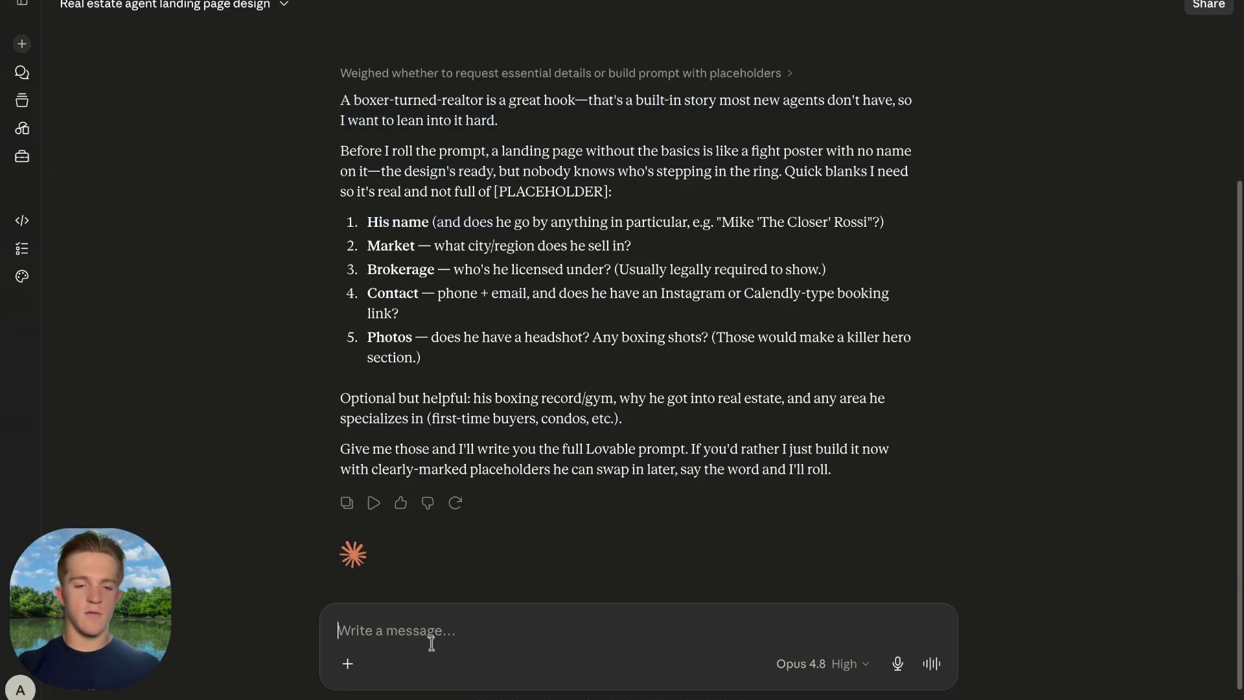
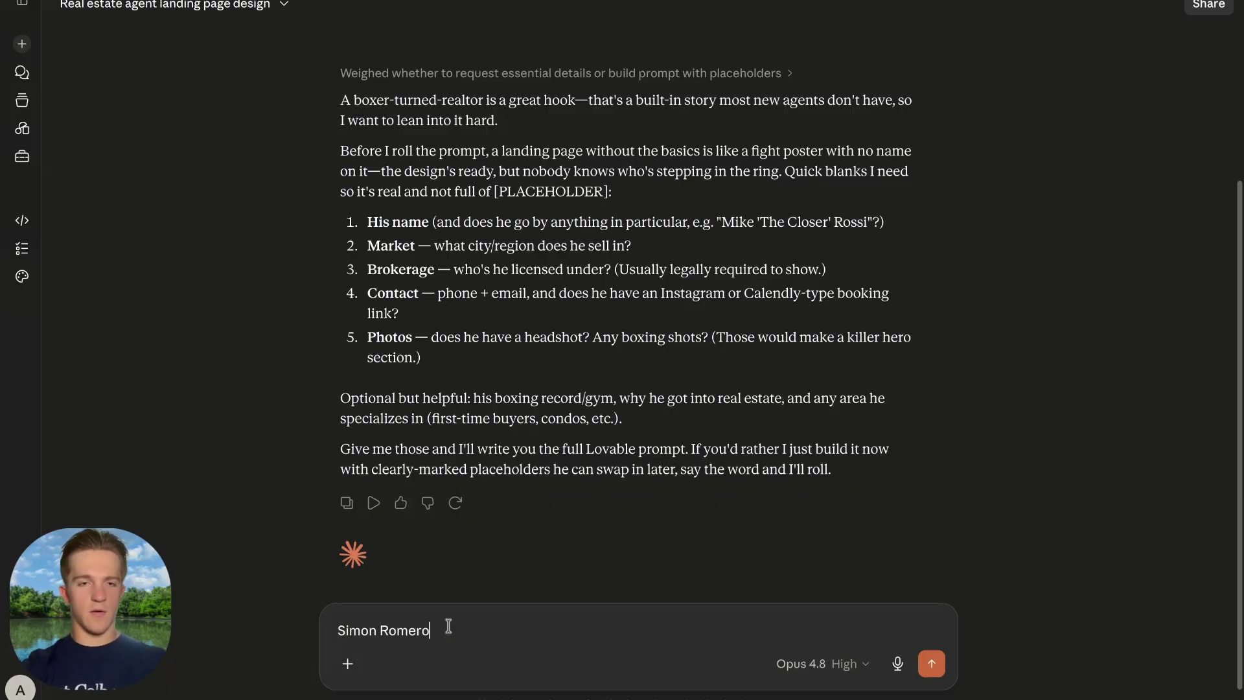
{"action": "key", "text": "shift+Return"}
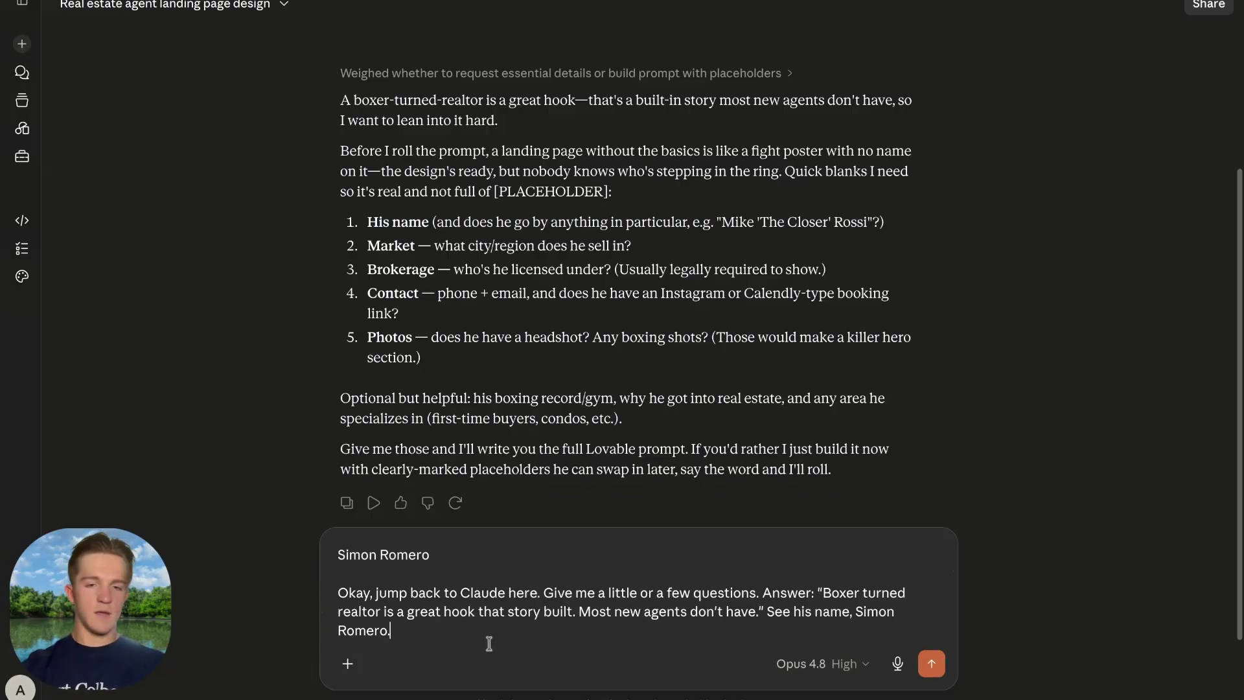
{"action": "type", "text": "So"}
{"action": "key", "text": "BackSpace"}
{"action": "key", "text": "BackSpace"}
{"action": "key", "text": "BackSpace"}
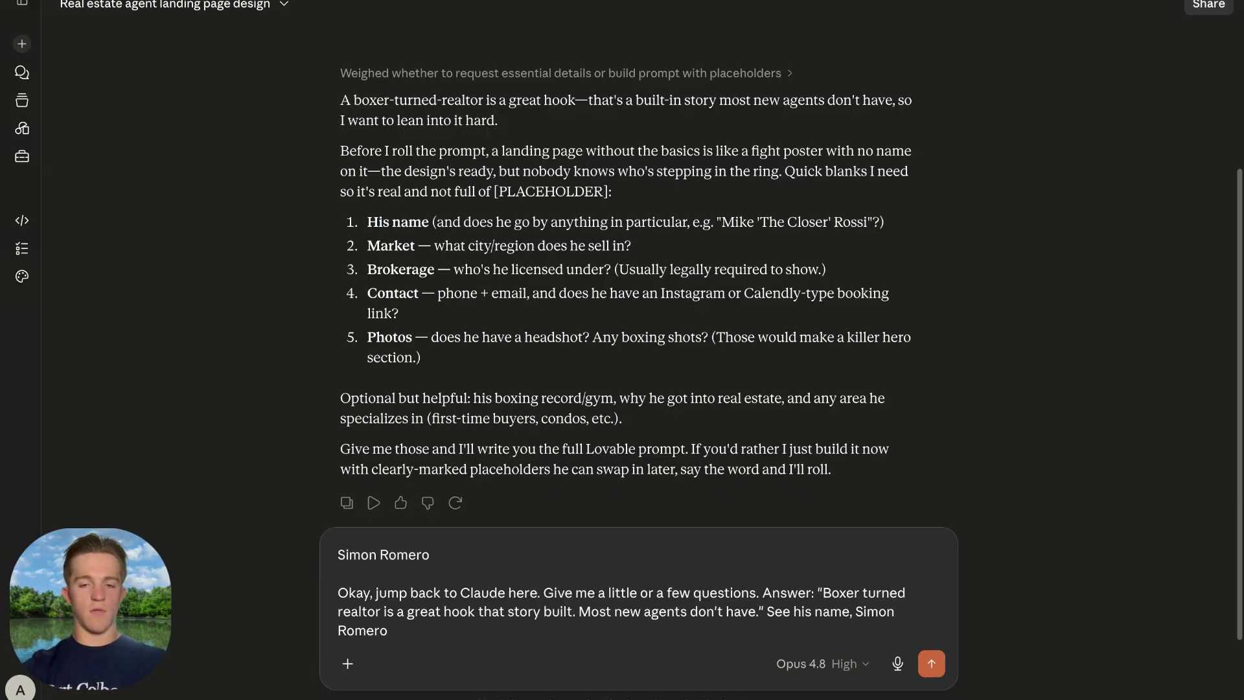
Correct the market text in the reply to 'Niagara Region / Southern Ontario'.
{"action": "type", "text": "Soute"}
{"action": "key", "text": "BackSpace"}
{"action": "type", "text": "hern Ontario"}
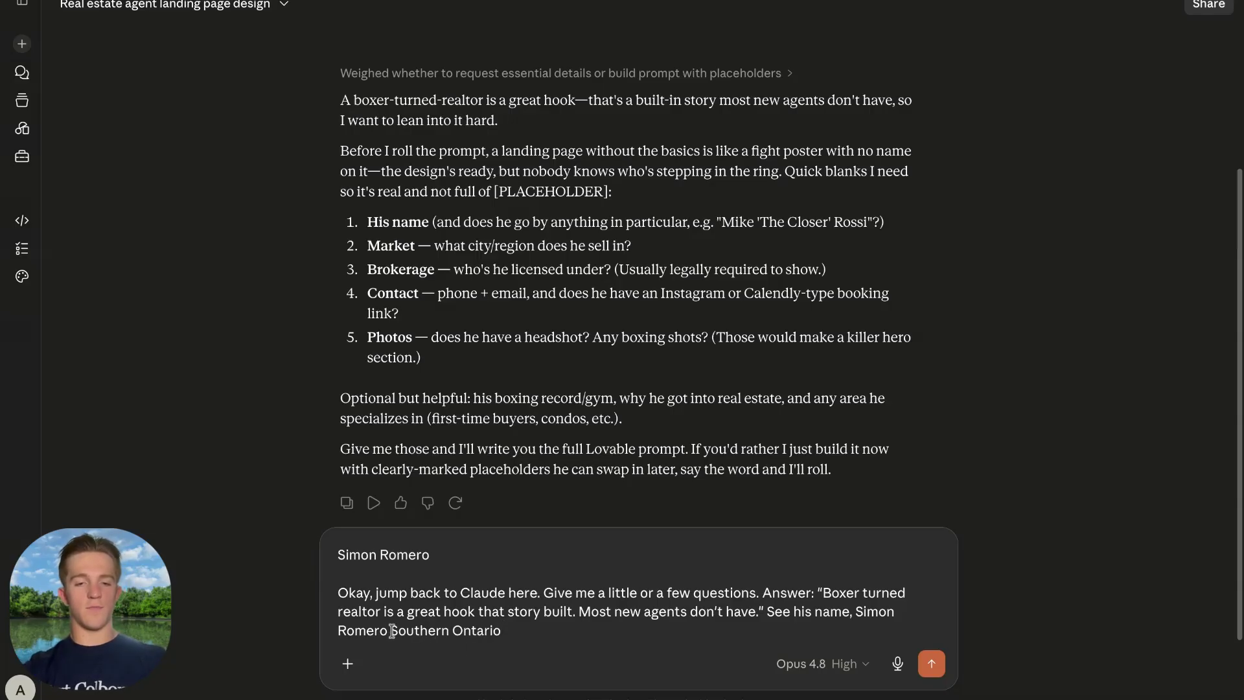
{"action": "left_click_drag", "start_coordinate": [393, 630], "coordinate": [527, 629]}
{"action": "key", "text": "BackSpace"}
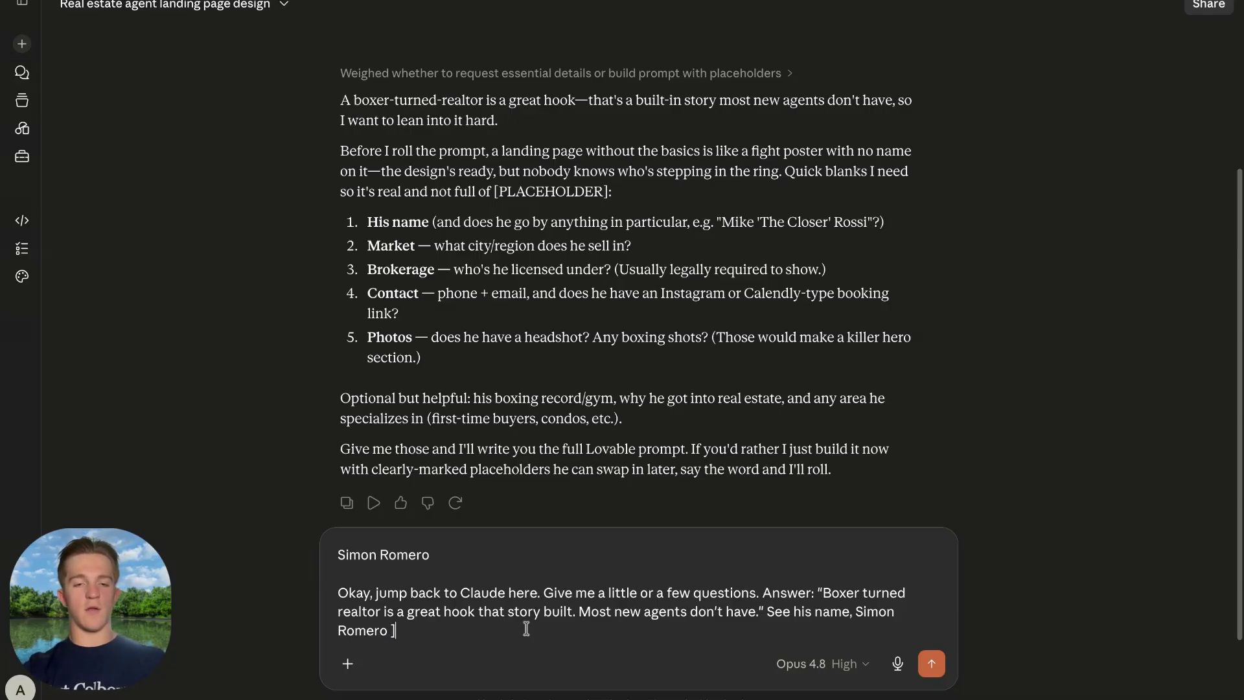
{"action": "type", "text": "Niagara Region /"}
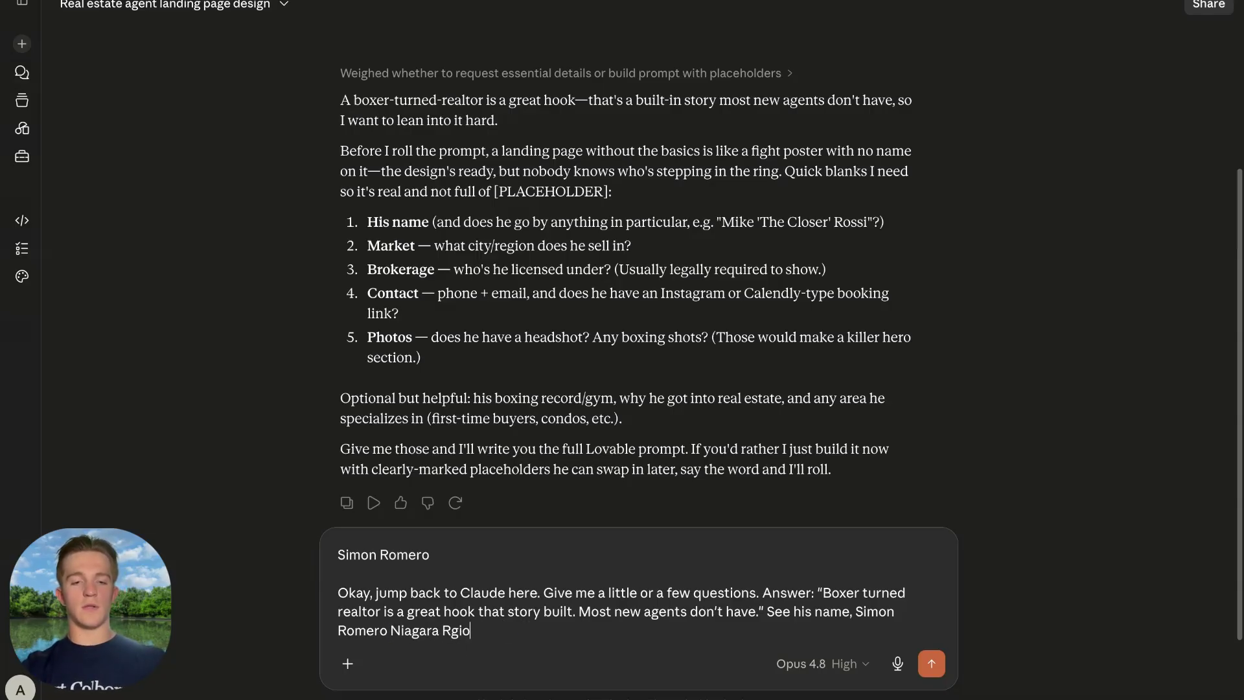
{"action": "type", "text": " Southern zO"}
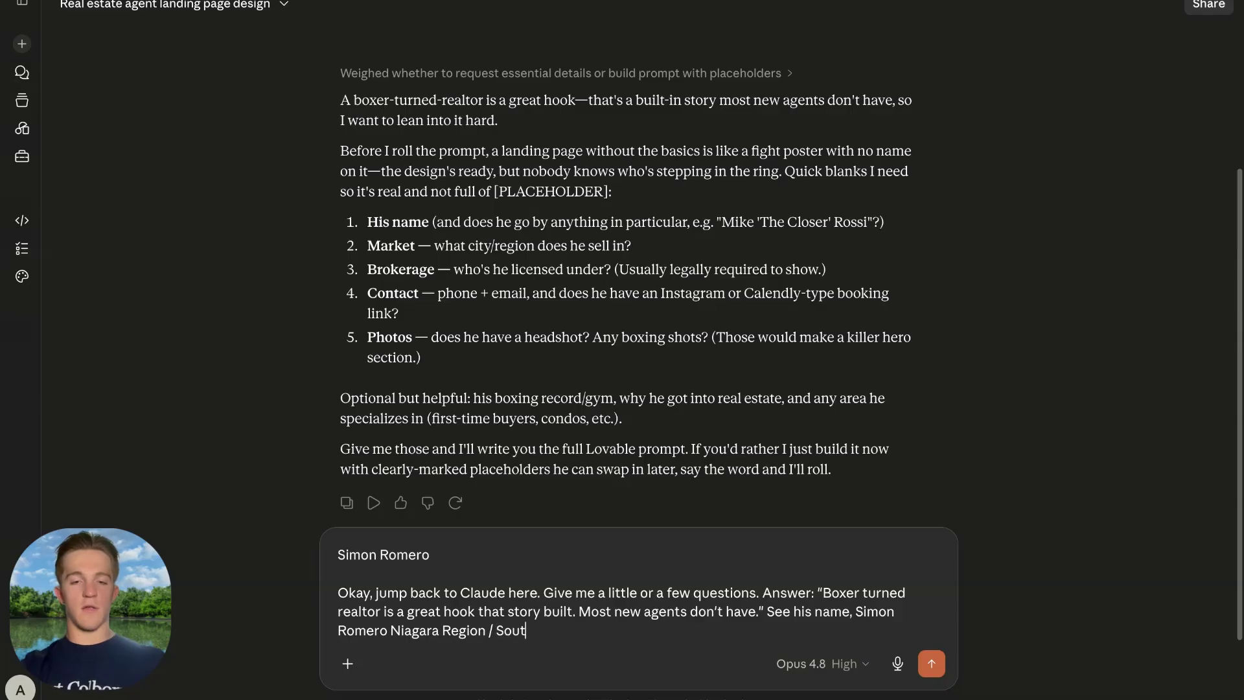
{"action": "key", "text": "BackSpace"}
{"action": "key", "text": "BackSpace"}
{"action": "type", "text": "Ontario"}
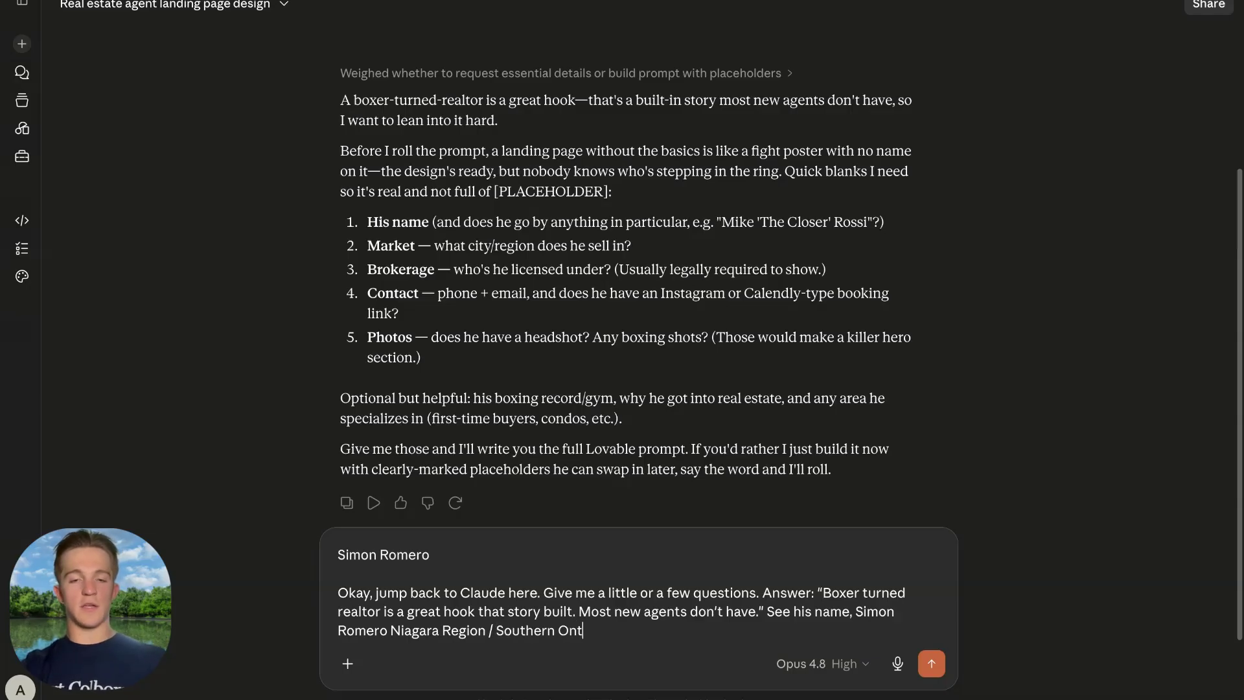
{"action": "key", "text": "shift+Return"}
{"action": "key", "text": "shift+Return"}
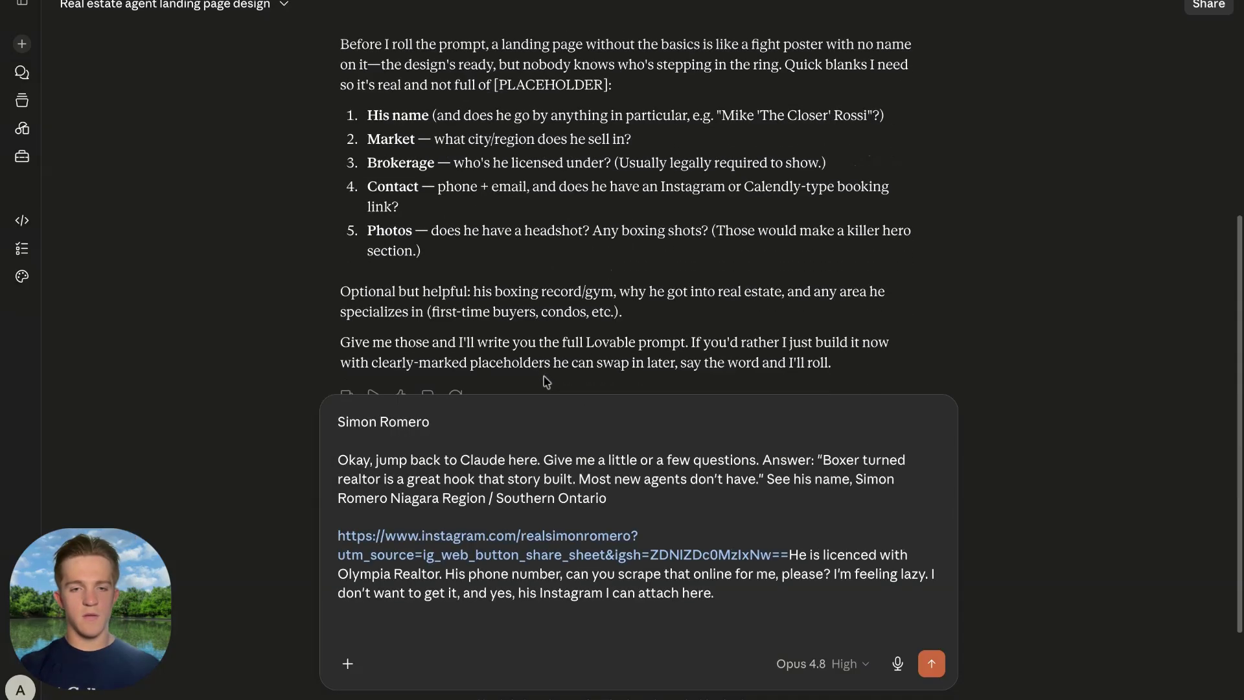
{"action": "scroll", "coordinate": [545, 380], "scroll_direction": "down", "scroll_amount": 1}
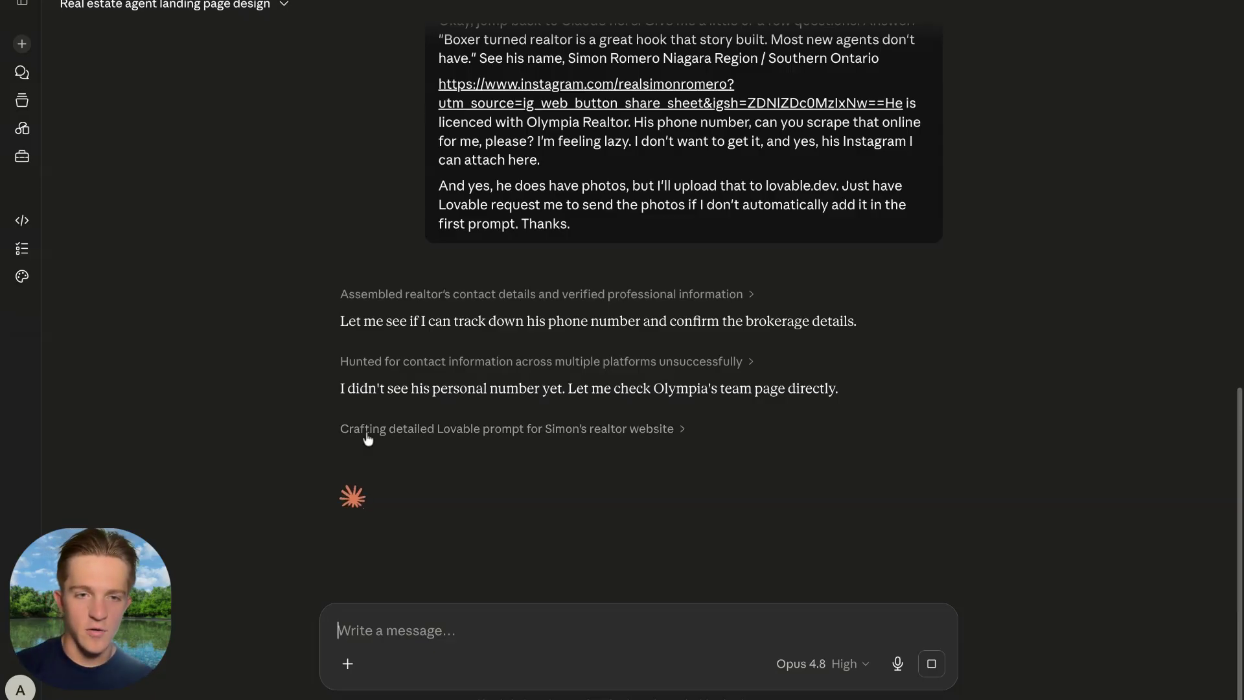
Copy the generated Lovable landing-page prompt from Claude's artifact panel after noting the missing phone number.
{"action": "left_click_drag", "start_coordinate": [341, 389], "coordinate": [758, 421]}
{"action": "left_click", "coordinate": [731, 415]}
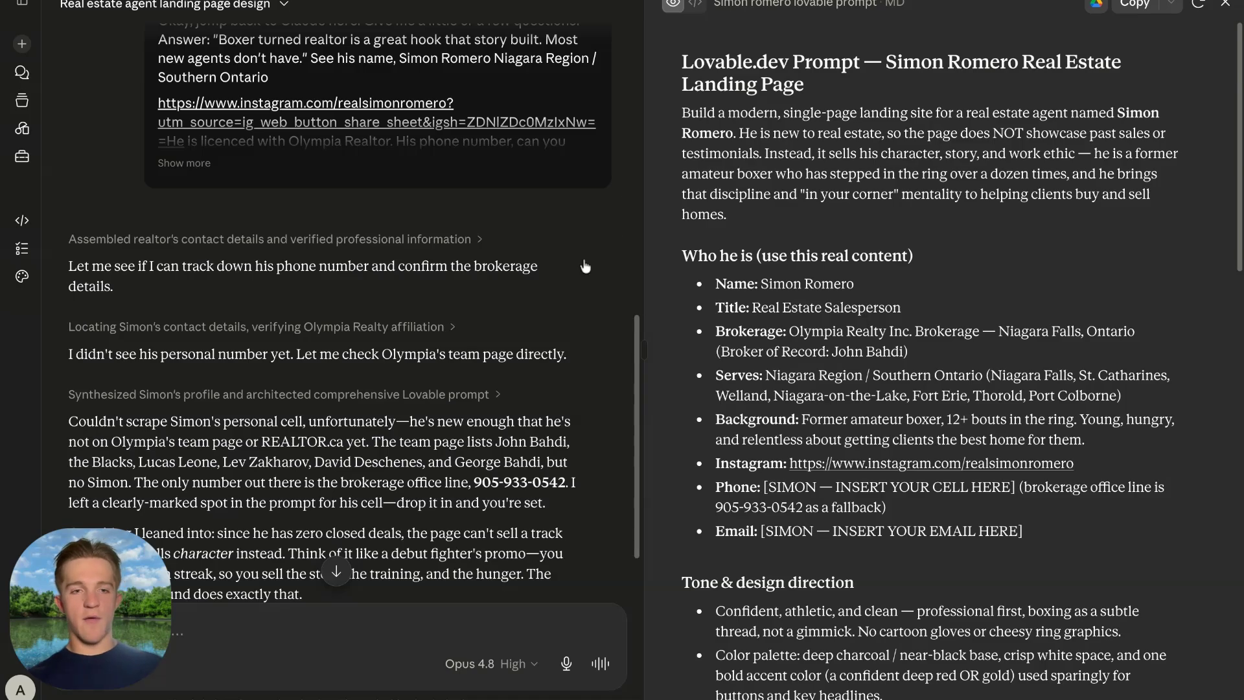
{"action": "scroll", "coordinate": [286, 222], "scroll_direction": "down", "scroll_amount": 3}
{"action": "scroll", "coordinate": [279, 206], "scroll_direction": "down", "scroll_amount": 4}
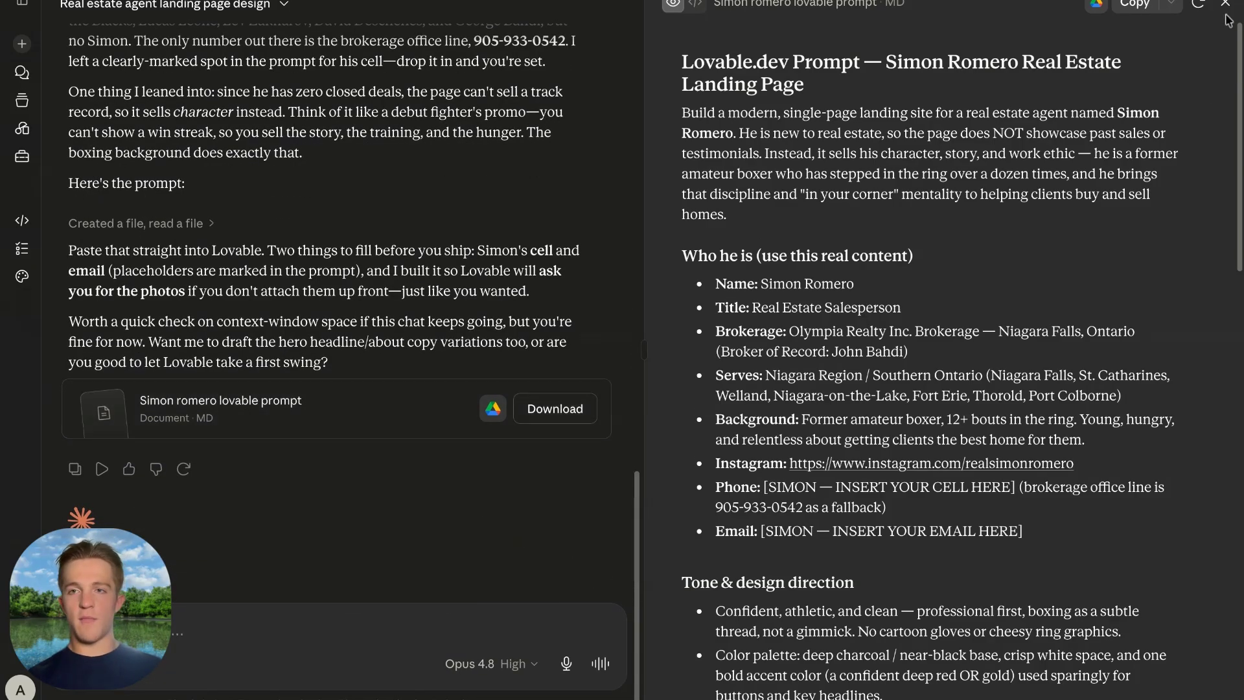
{"action": "left_click", "coordinate": [1136, 5]}
{"action": "scroll", "coordinate": [790, 241], "scroll_direction": "down", "scroll_amount": 15}
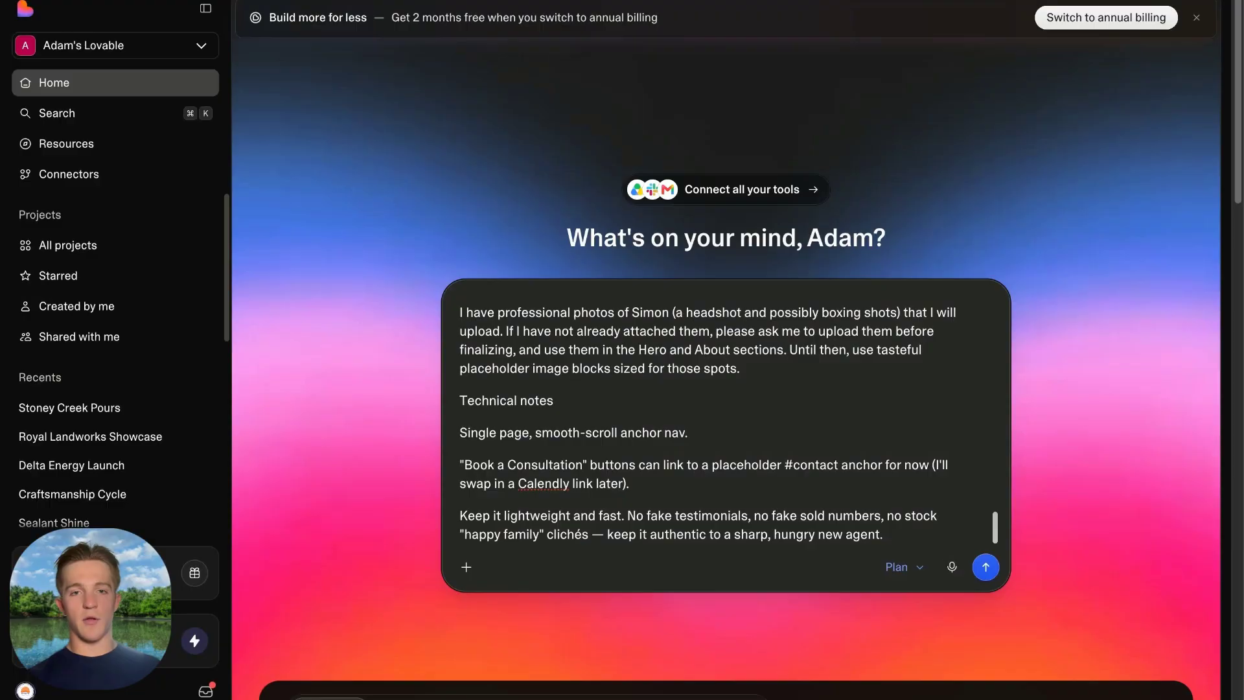
{"action": "scroll", "coordinate": [658, 365], "scroll_direction": "up", "scroll_amount": 10}
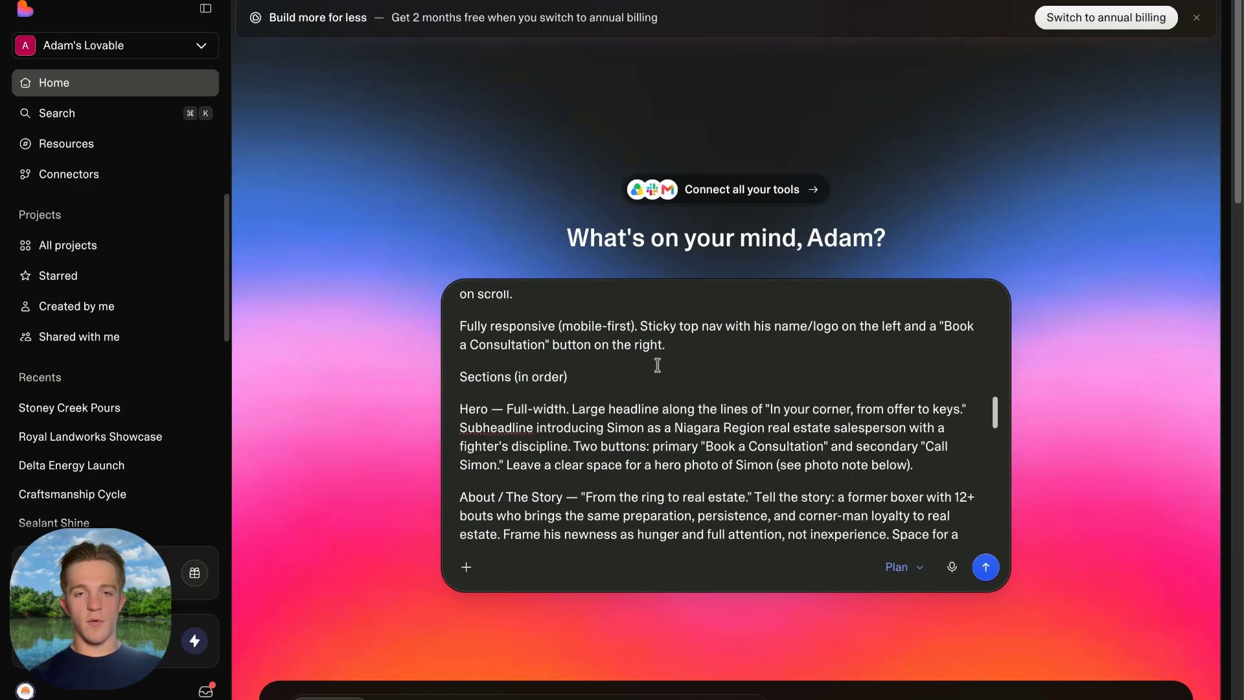
Submit the pasted landing-page prompt with the two agent photos attached.
{"action": "scroll", "coordinate": [658, 365], "scroll_direction": "up", "scroll_amount": 2}
{"action": "key", "text": "super+a"}
{"action": "left_click", "coordinate": [922, 195]}
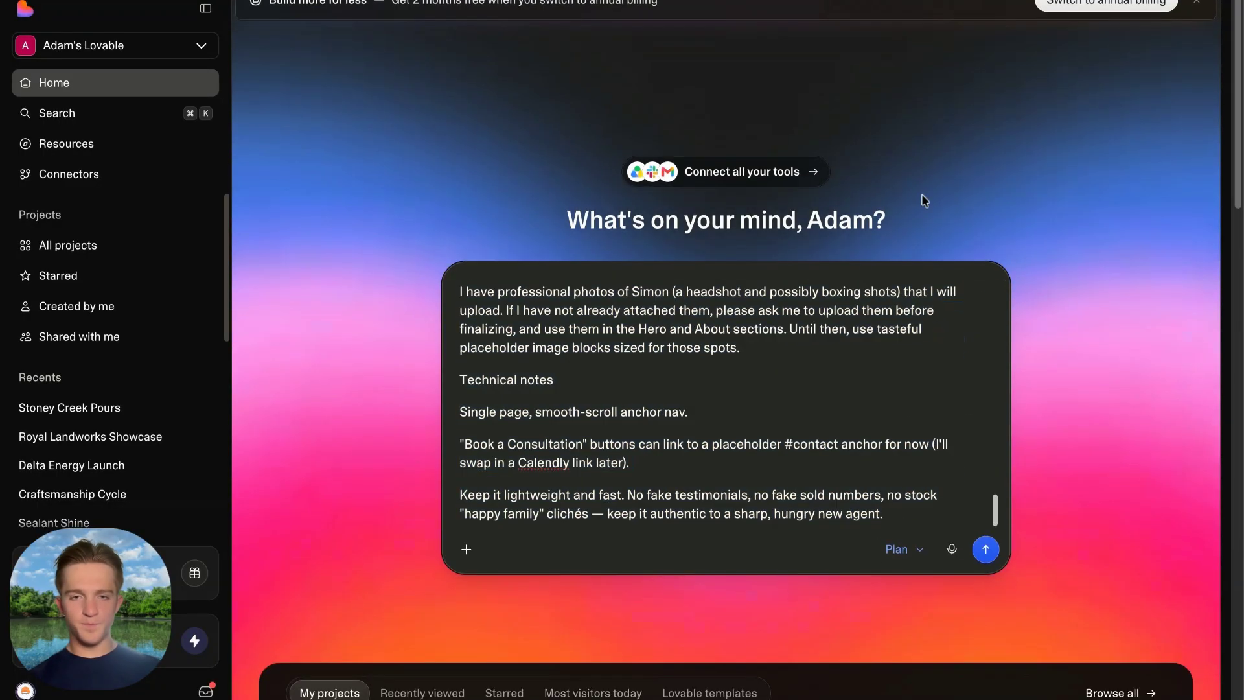
{"action": "scroll", "coordinate": [568, 353], "scroll_direction": "up", "scroll_amount": 5}
{"action": "left_click_drag", "start_coordinate": [483, 296], "coordinate": [721, 492]}
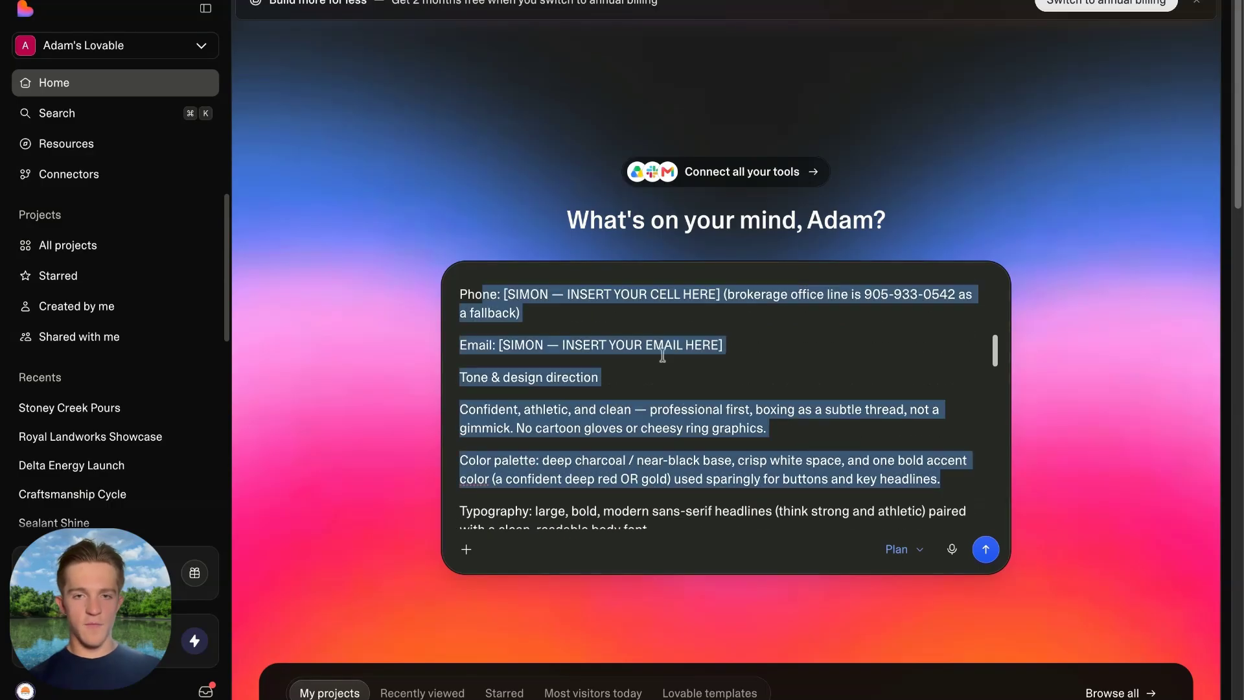
{"action": "scroll", "coordinate": [662, 356], "scroll_direction": "down", "scroll_amount": 8}
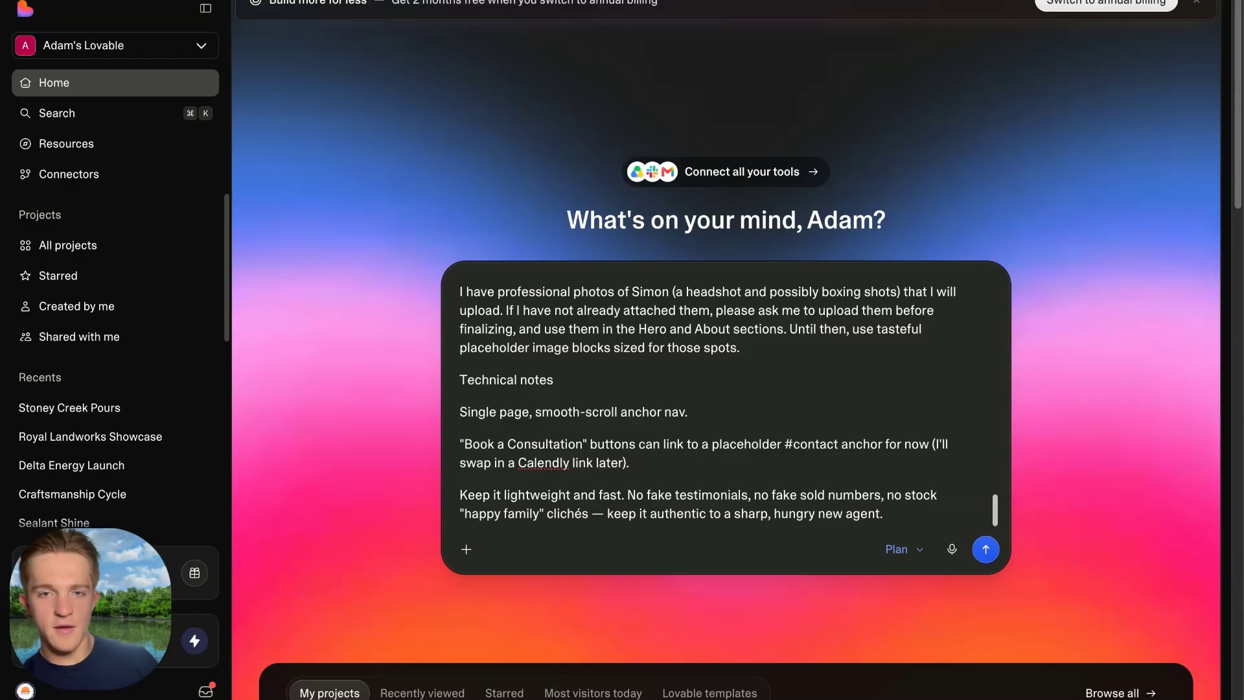
{"action": "key", "text": "super+v"}
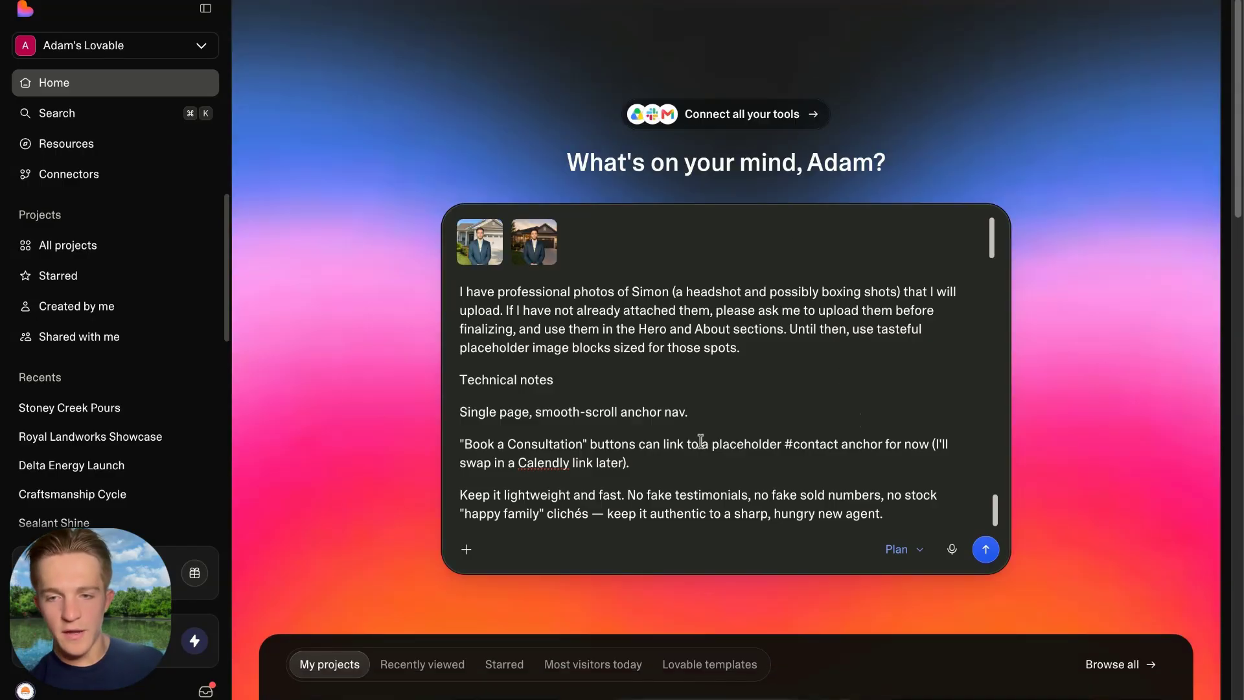
{"action": "left_click", "coordinate": [986, 550]}
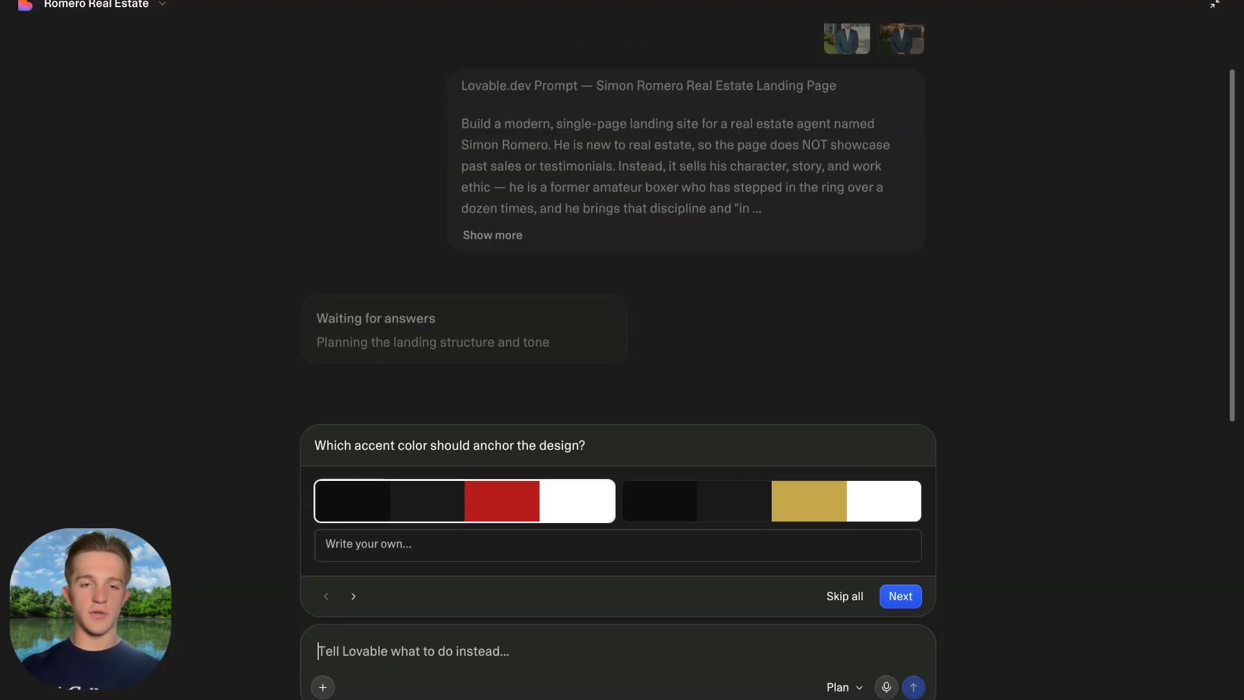
Choose the gold accent palette and 'Show placeholders' for phone and email, then submit.
{"action": "left_click", "coordinate": [703, 503]}
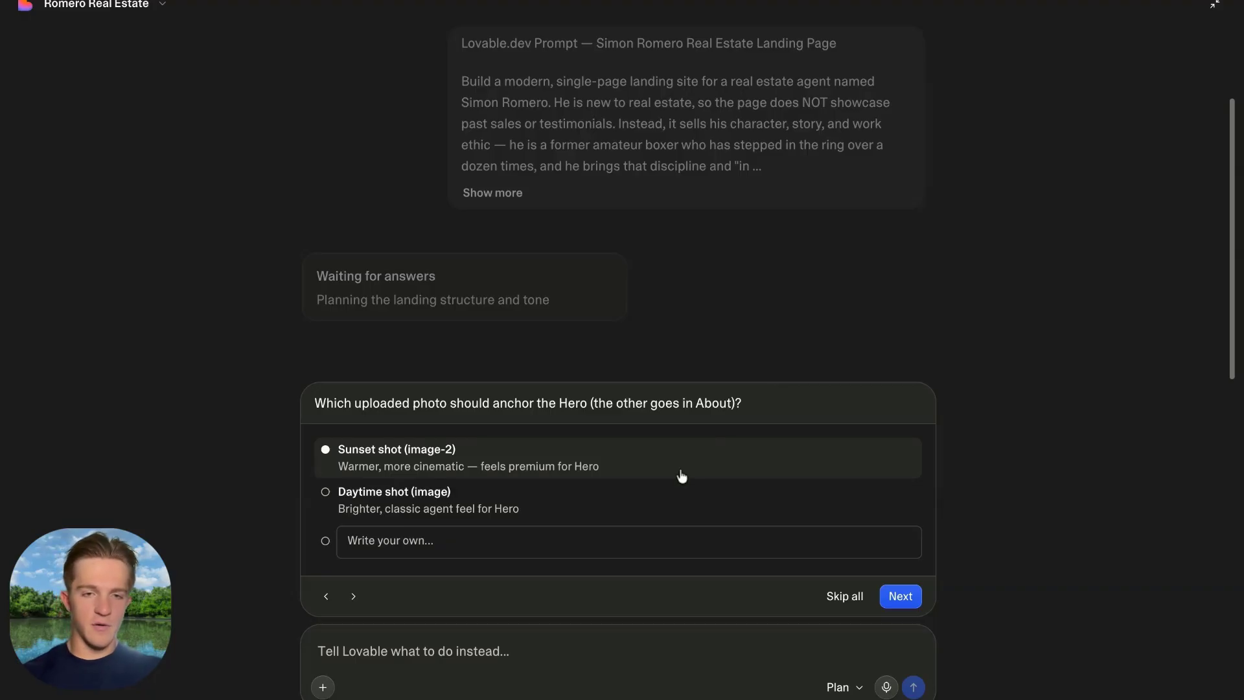
{"action": "left_click_drag", "start_coordinate": [315, 404], "coordinate": [591, 405]}
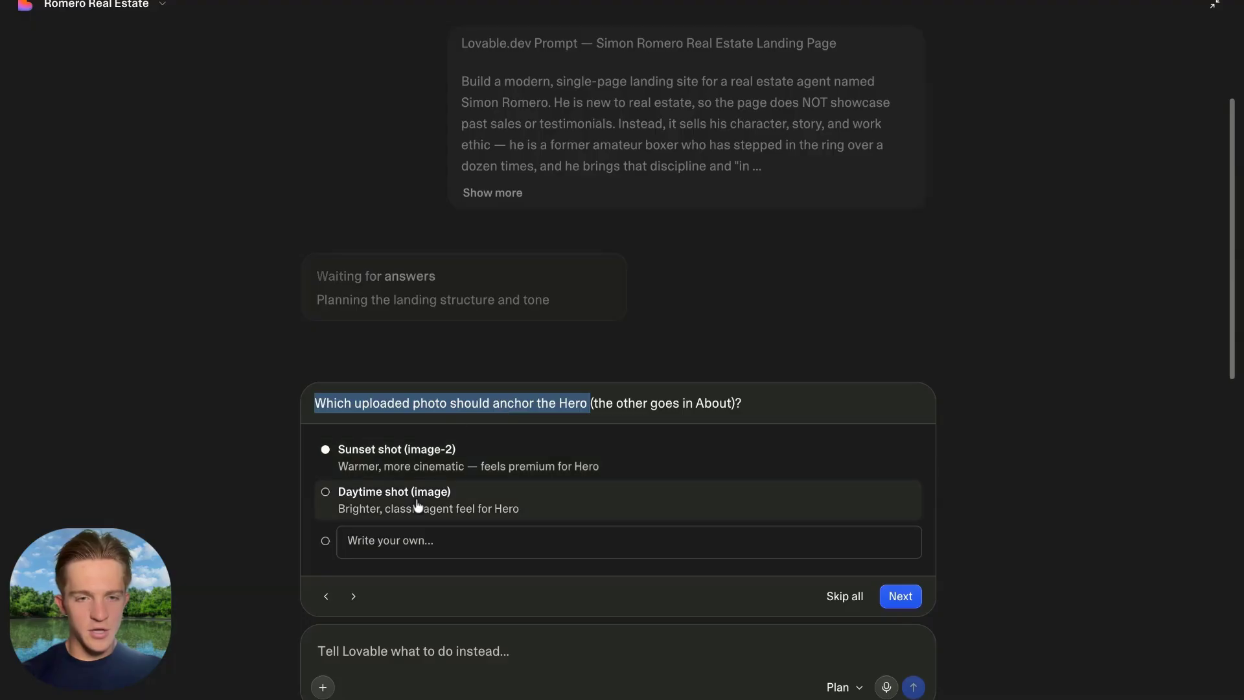
{"action": "left_click", "coordinate": [901, 596]}
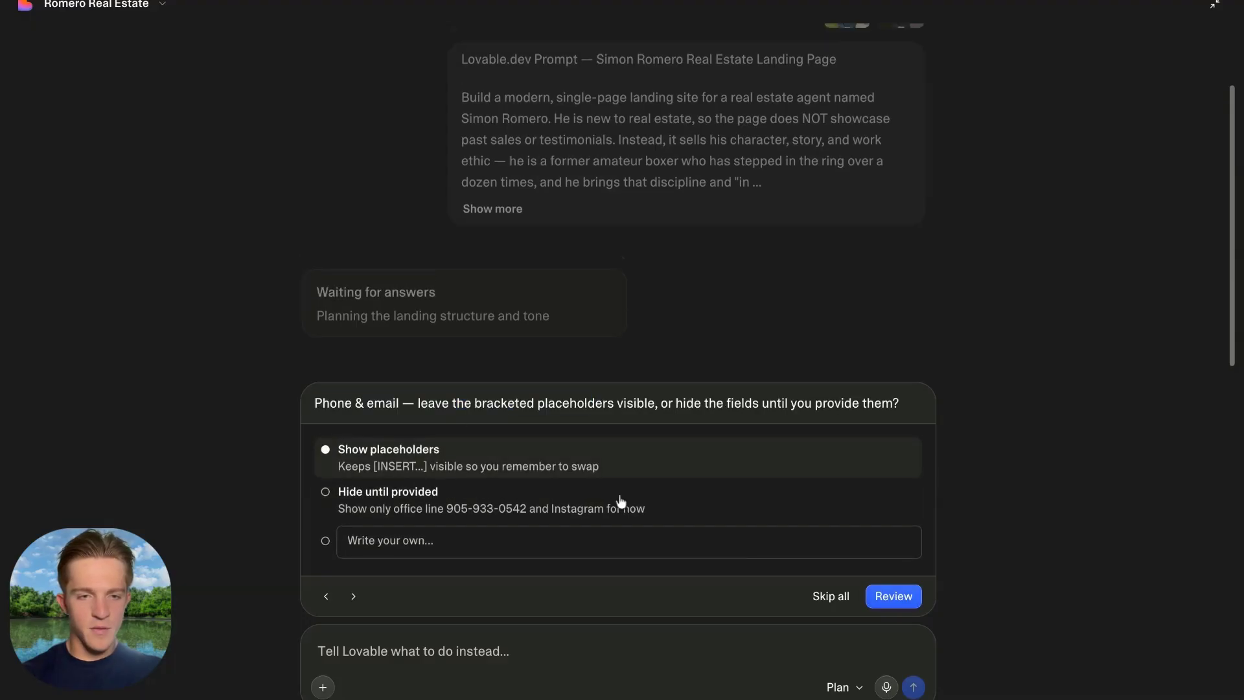
{"action": "left_click_drag", "start_coordinate": [352, 403], "coordinate": [483, 403]}
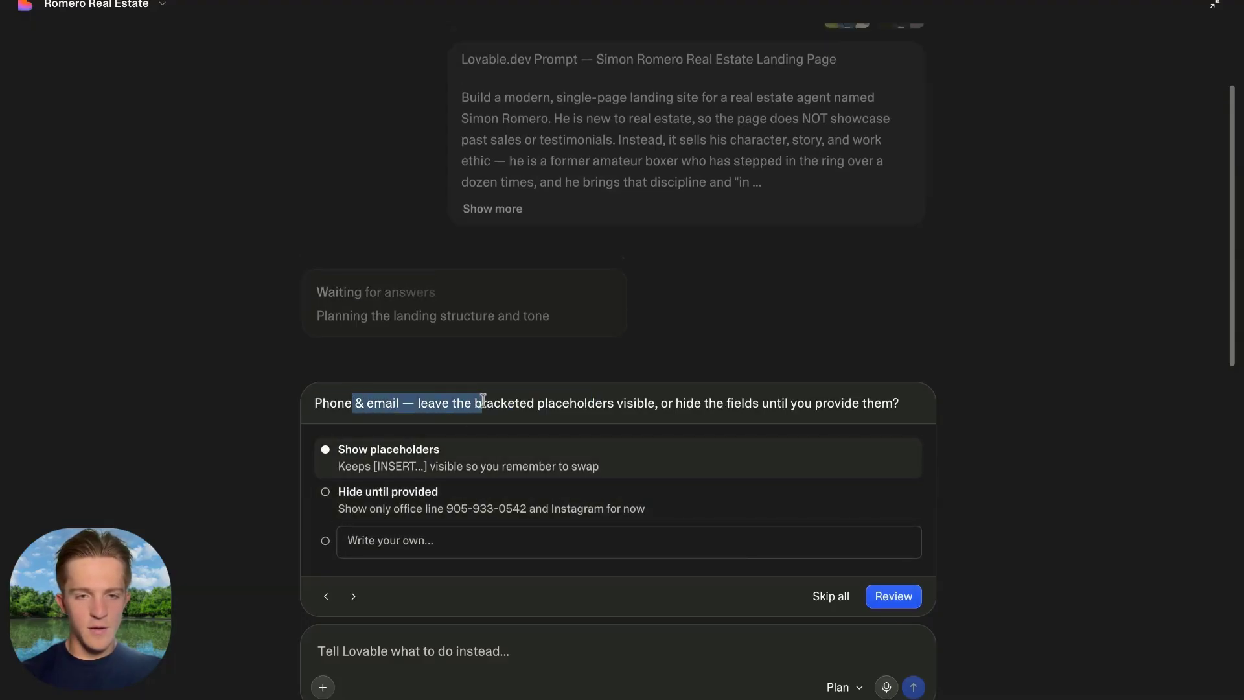
{"action": "left_click", "coordinate": [420, 461]}
{"action": "left_click", "coordinate": [895, 603]}
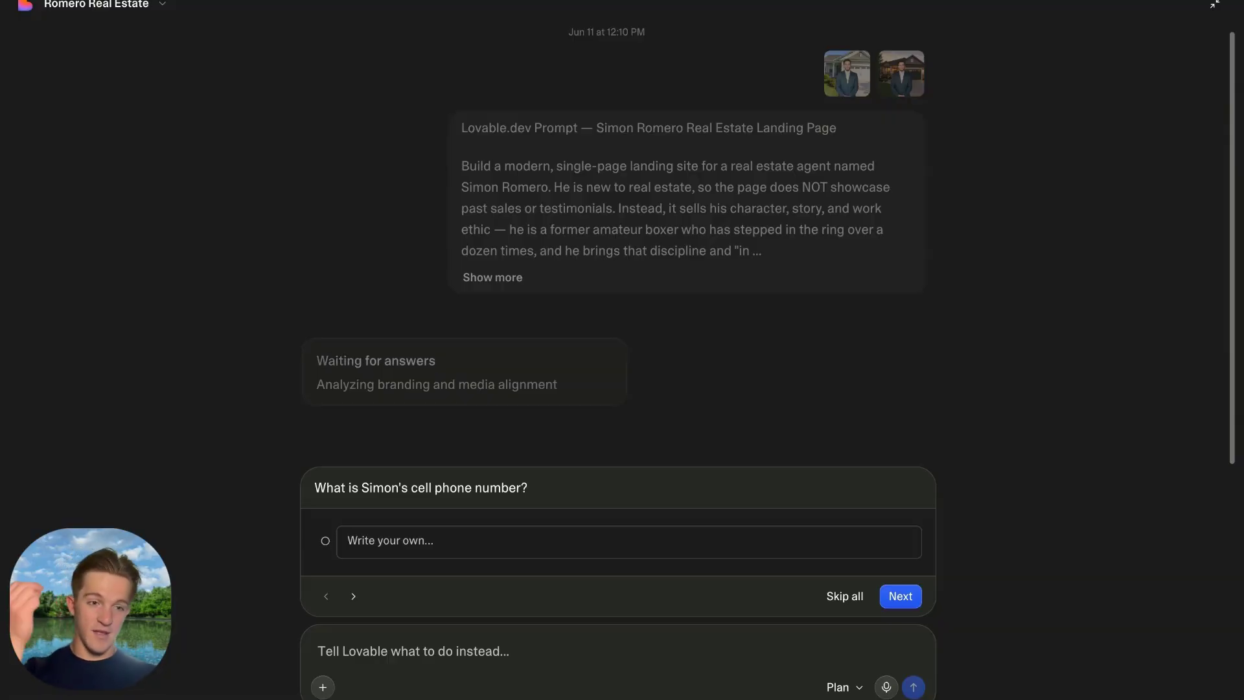
Enter the agent's cell phone number and email, pick Gold as accent, and submit.
{"action": "left_click", "coordinate": [494, 551]}
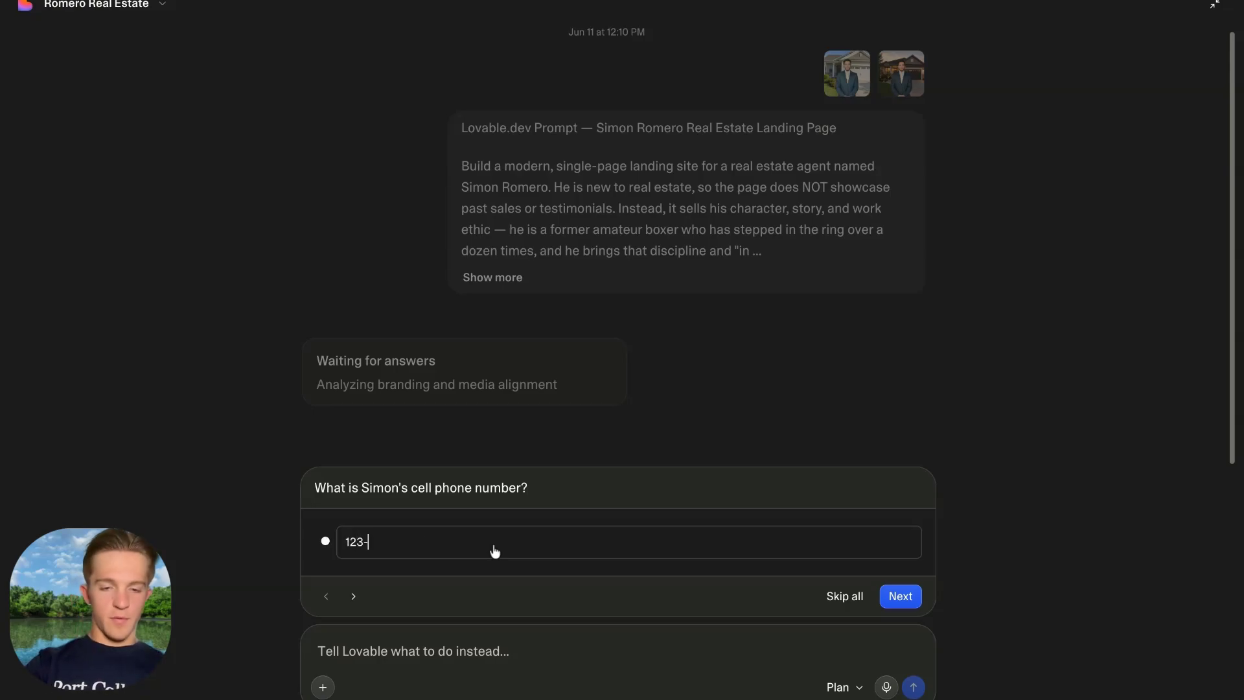
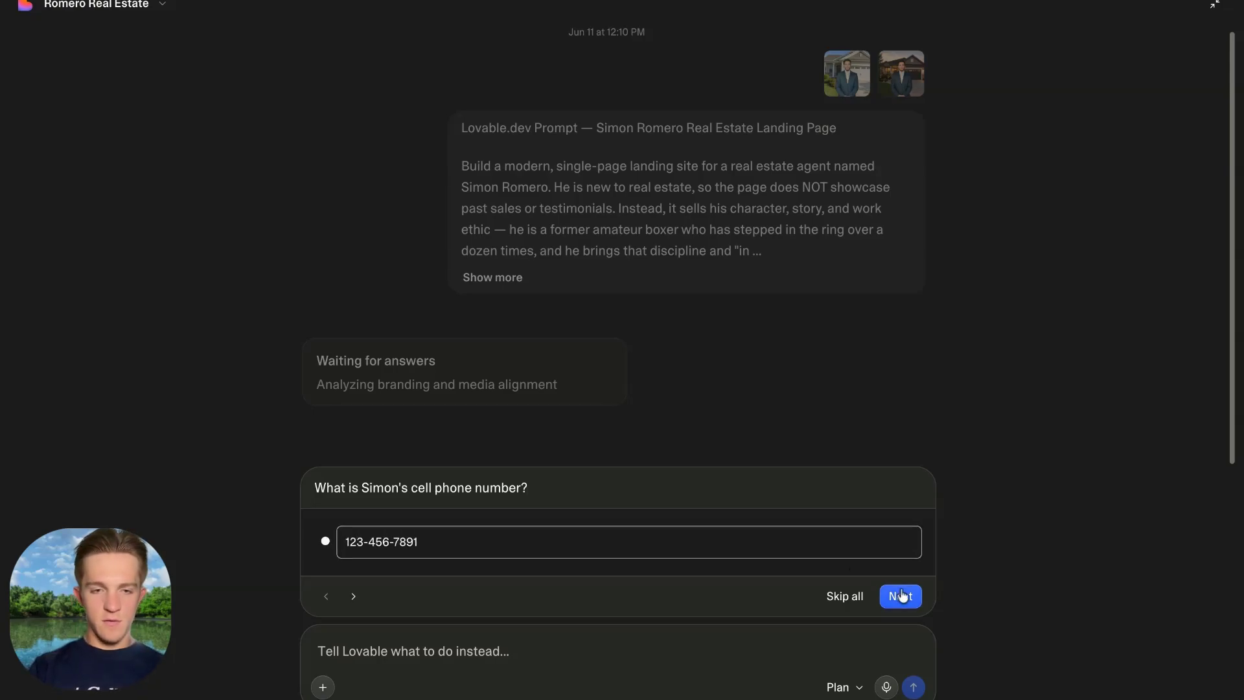
{"action": "left_click", "coordinate": [901, 595]}
{"action": "left_click", "coordinate": [400, 552]}
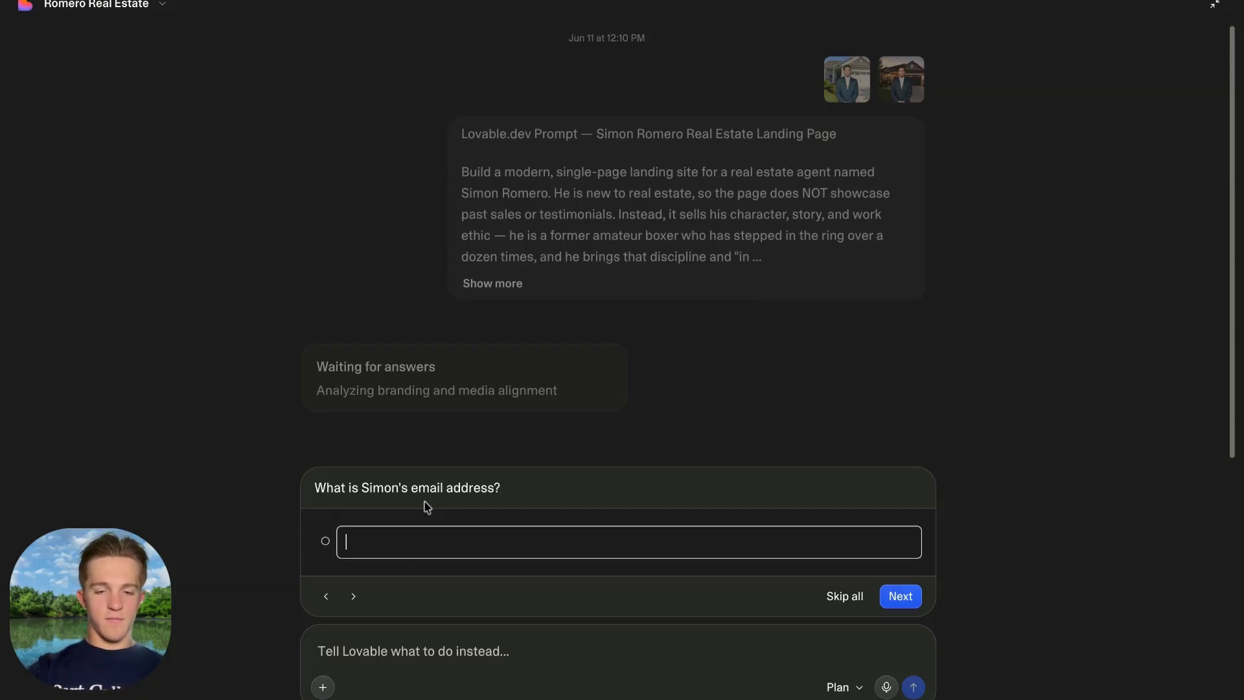
{"action": "key", "text": "Return"}
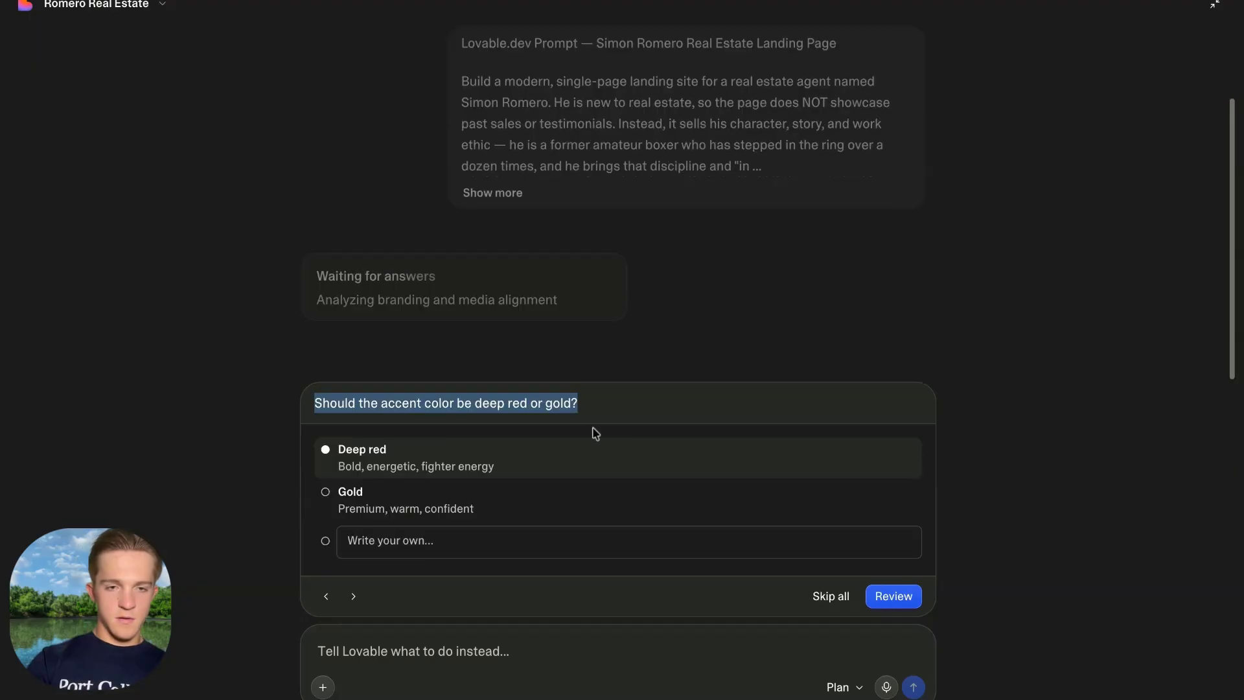
{"action": "left_click", "coordinate": [408, 490]}
{"action": "left_click", "coordinate": [898, 597]}
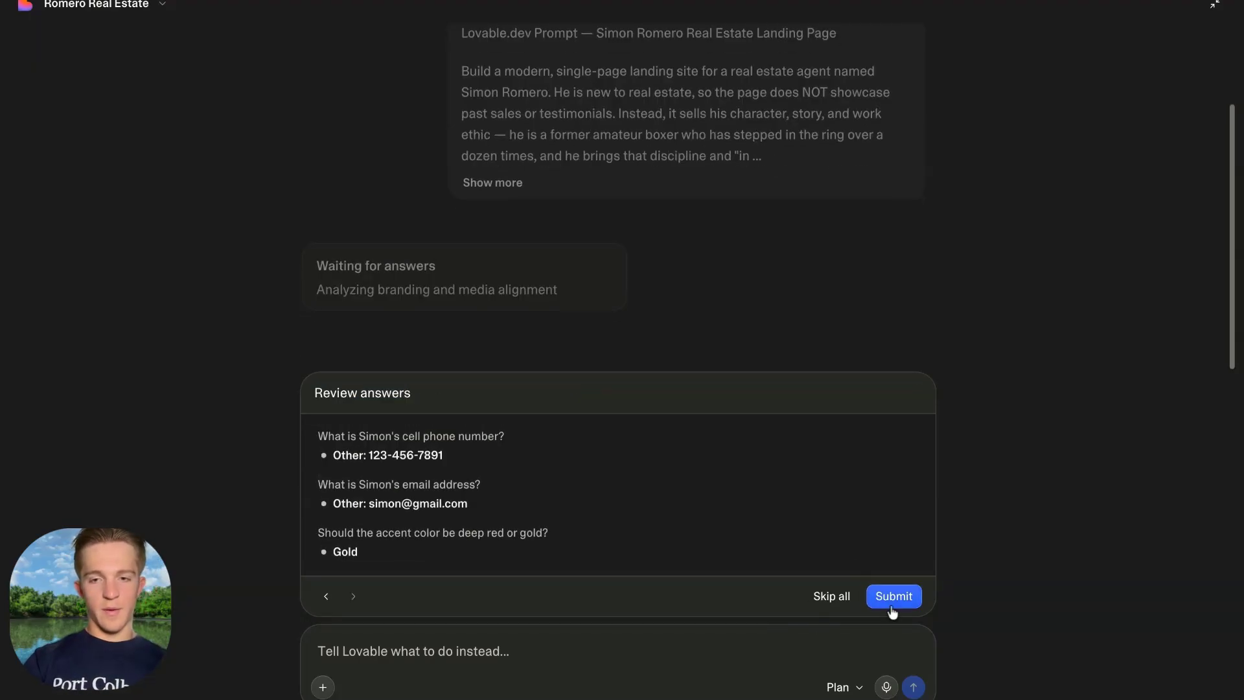
{"action": "left_click", "coordinate": [896, 604]}
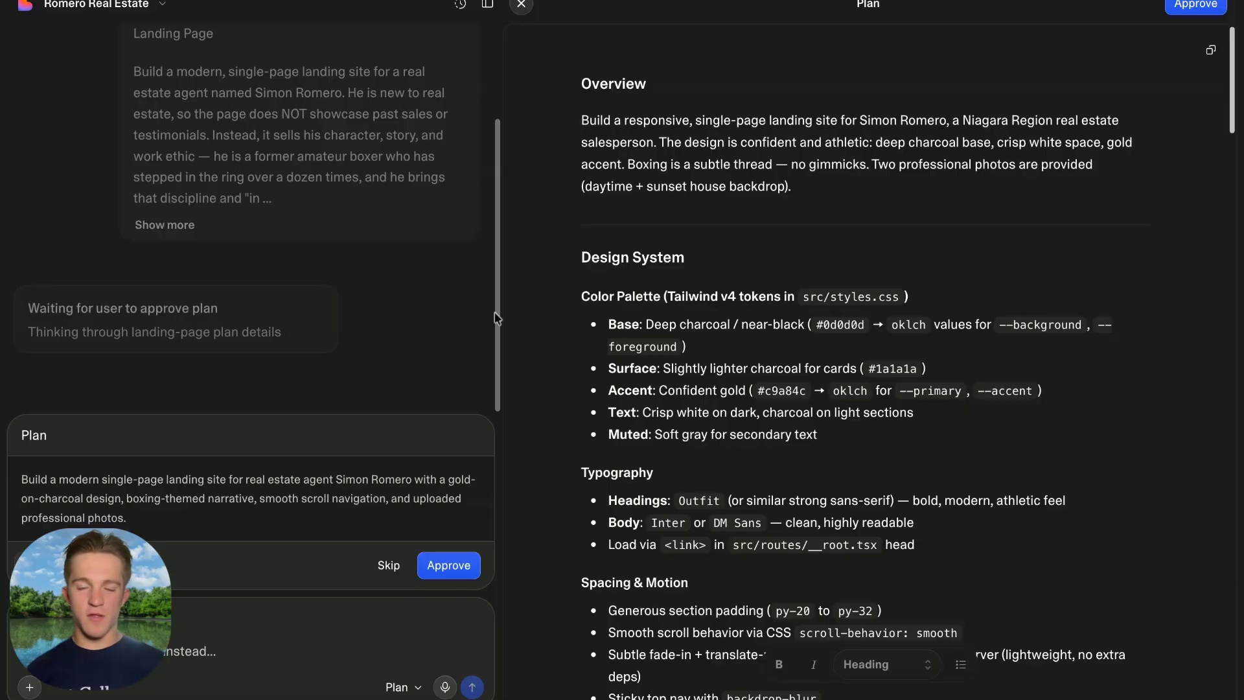
Read the plan's Overview: charcoal base, gold accent, and the two professional photos.
{"action": "scroll", "coordinate": [871, 281], "scroll_direction": "down", "scroll_amount": 10}
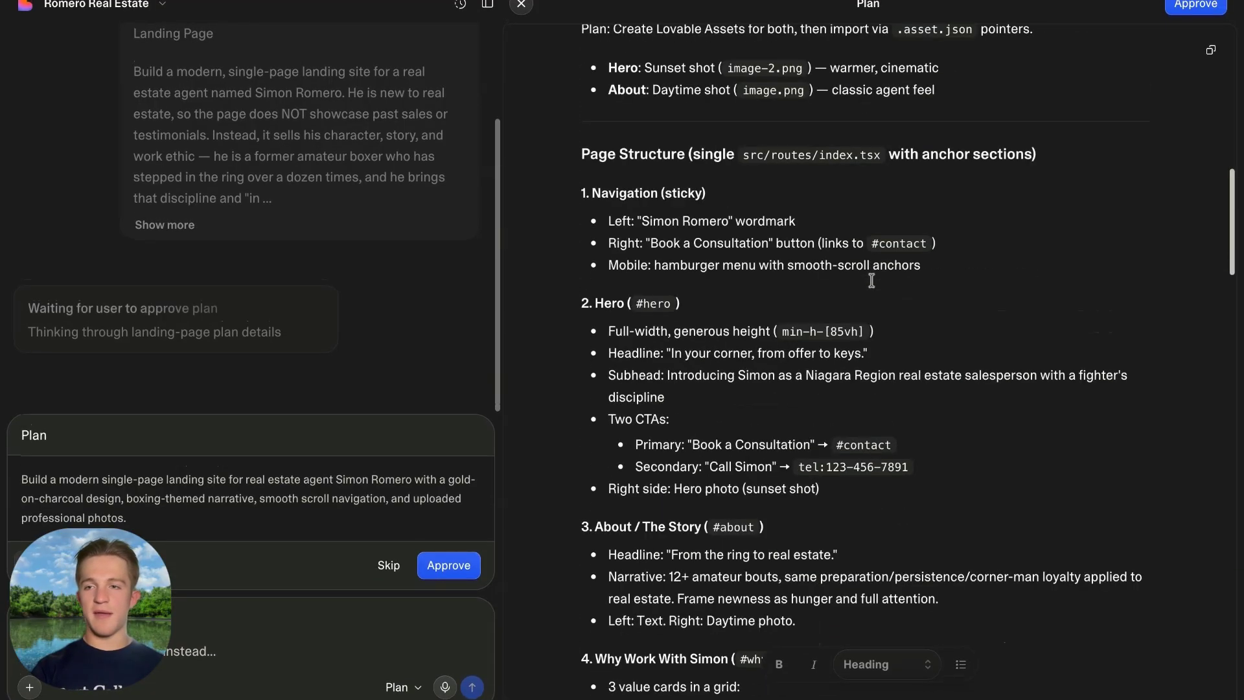
{"action": "scroll", "coordinate": [872, 280], "scroll_direction": "down", "scroll_amount": 10}
{"action": "scroll", "coordinate": [871, 280], "scroll_direction": "up", "scroll_amount": 15}
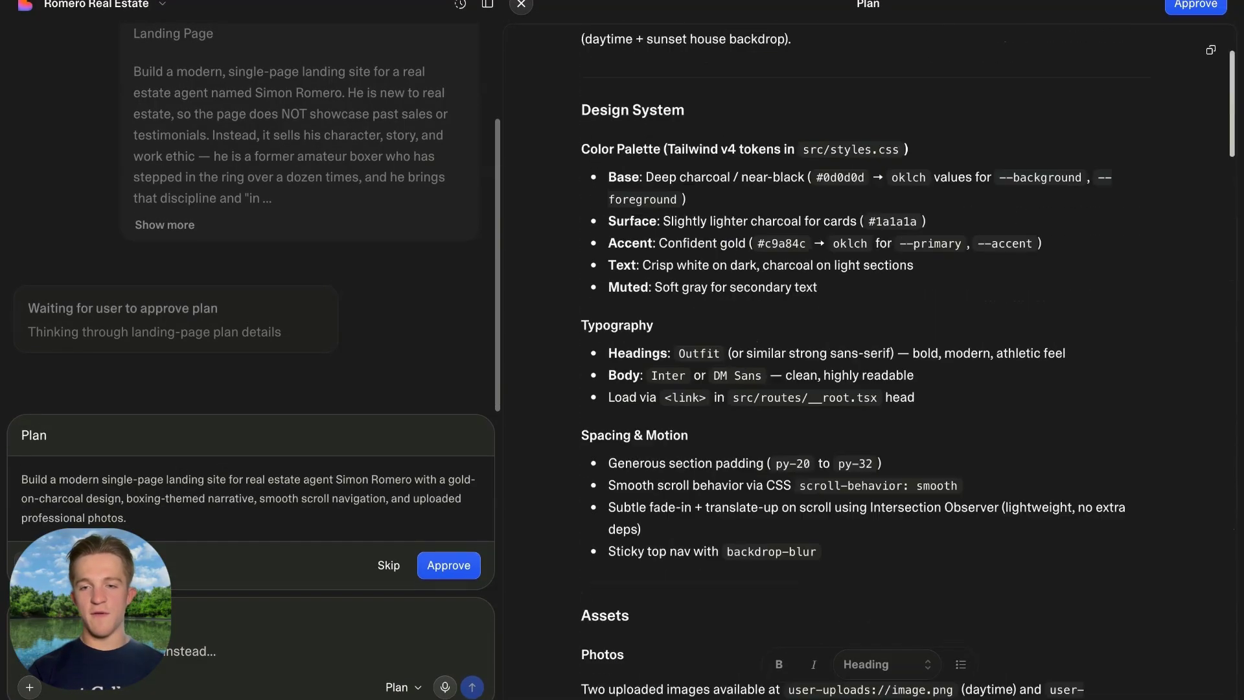
{"action": "scroll", "coordinate": [871, 281], "scroll_direction": "up", "scroll_amount": 3}
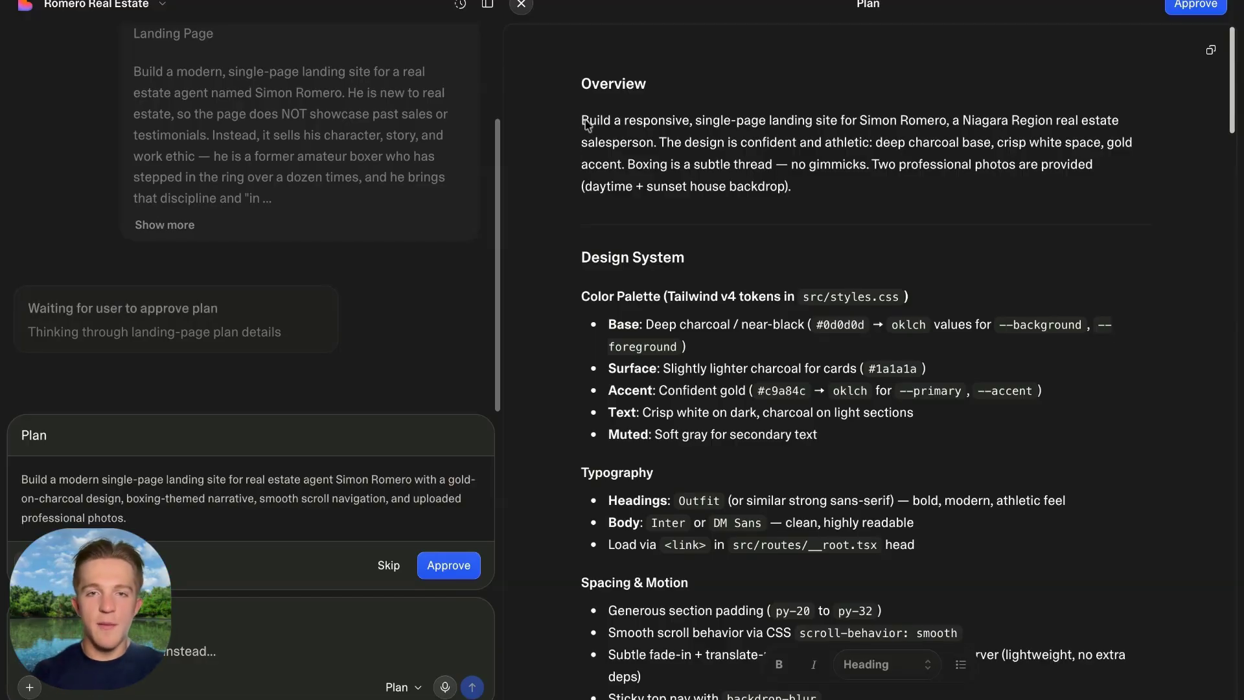
{"action": "left_click_drag", "start_coordinate": [583, 121], "coordinate": [852, 144]}
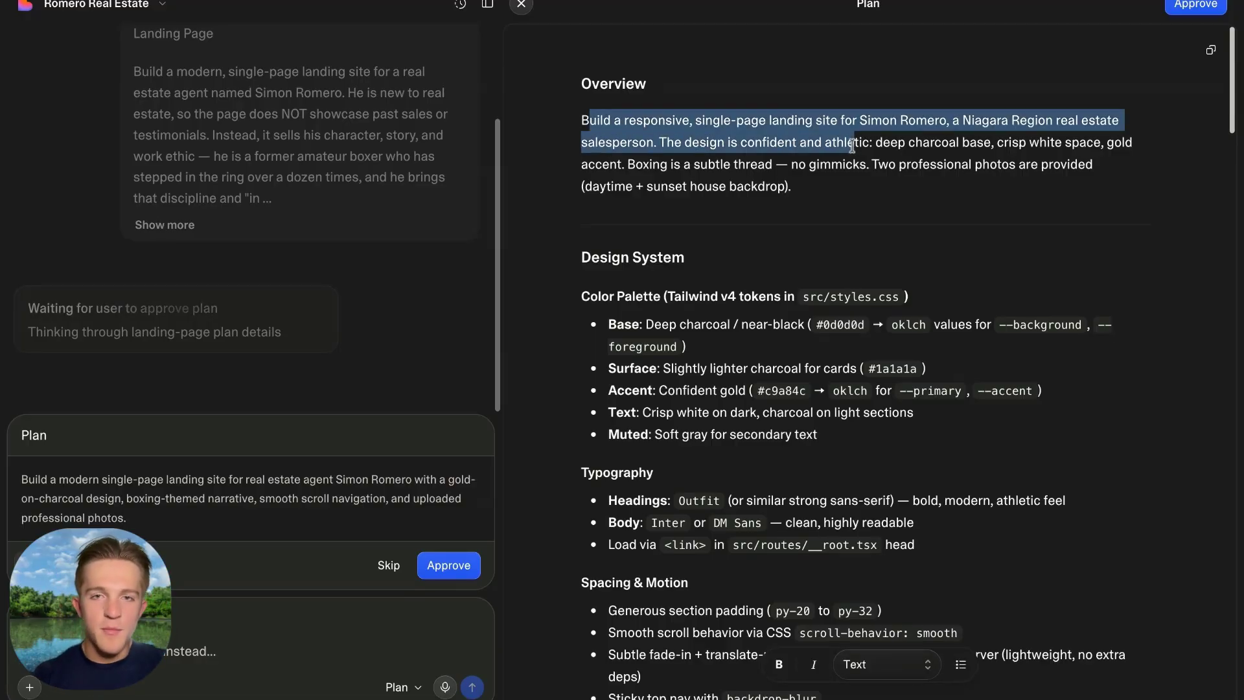
{"action": "left_click", "coordinate": [853, 143]}
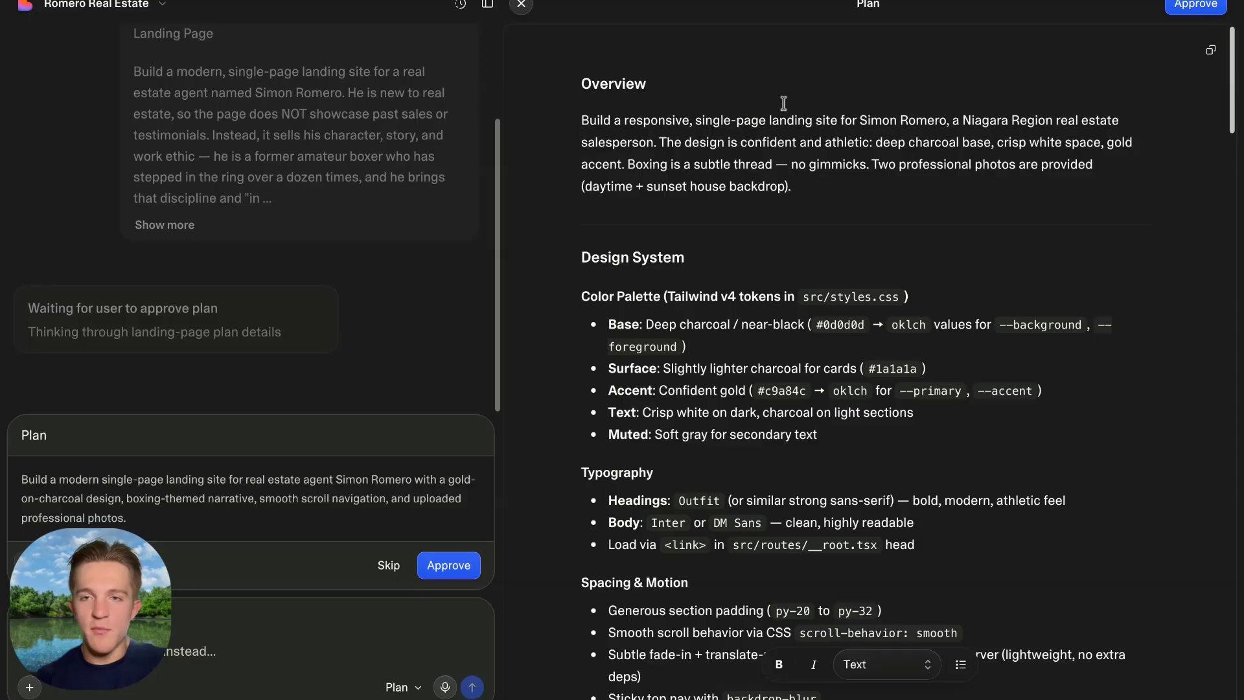
{"action": "left_click_drag", "start_coordinate": [869, 118], "coordinate": [1045, 121]}
{"action": "left_click", "coordinate": [1047, 124]}
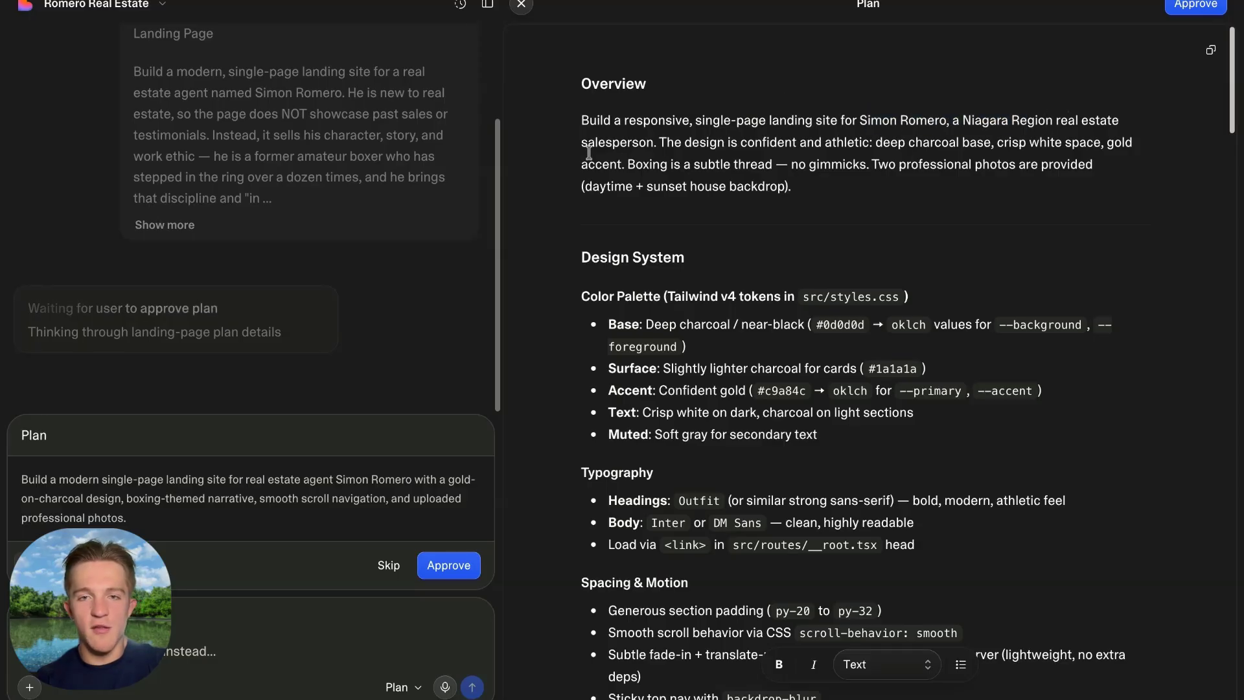
{"action": "left_click_drag", "start_coordinate": [587, 143], "coordinate": [720, 150]}
{"action": "left_click", "coordinate": [689, 125]}
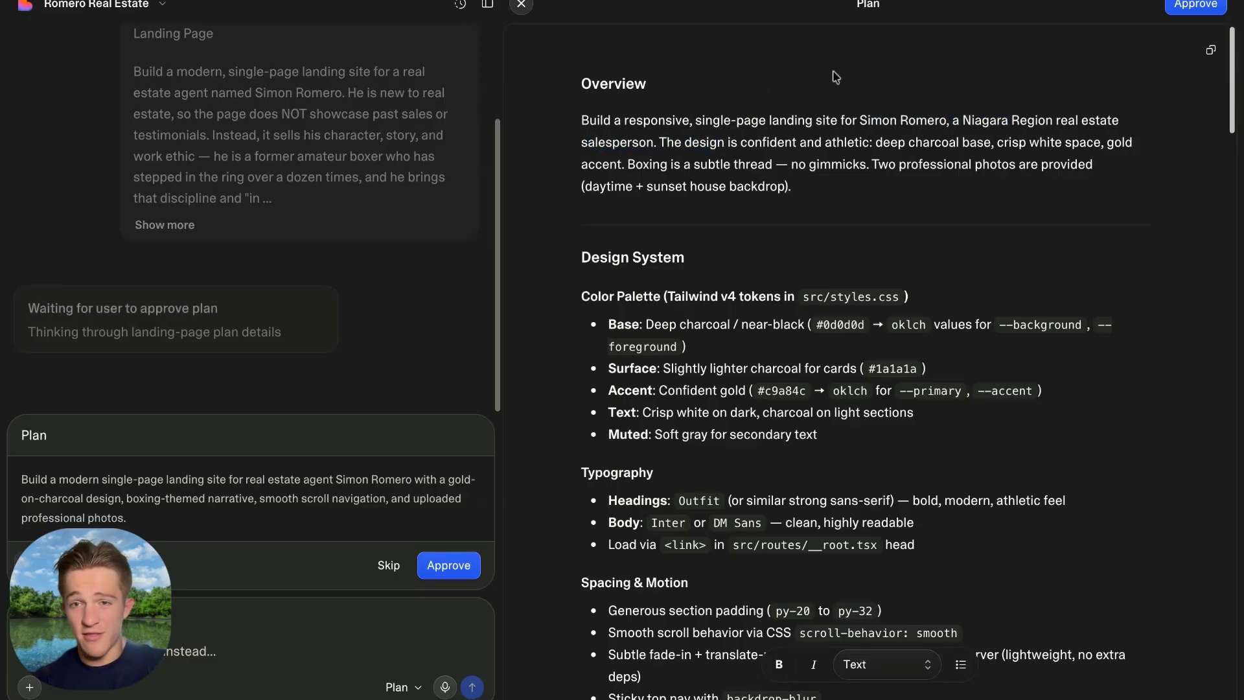
{"action": "left_click_drag", "start_coordinate": [923, 143], "coordinate": [984, 144]}
{"action": "left_click", "coordinate": [984, 144]}
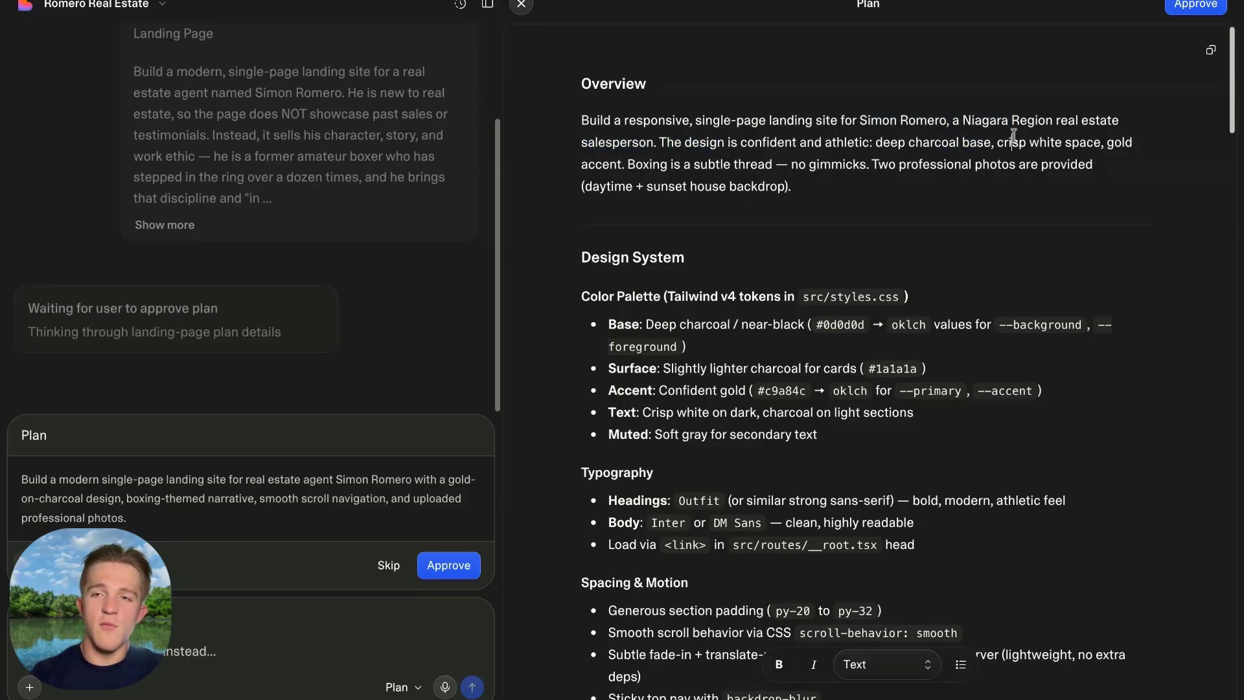
{"action": "left_click_drag", "start_coordinate": [580, 164], "coordinate": [867, 166]}
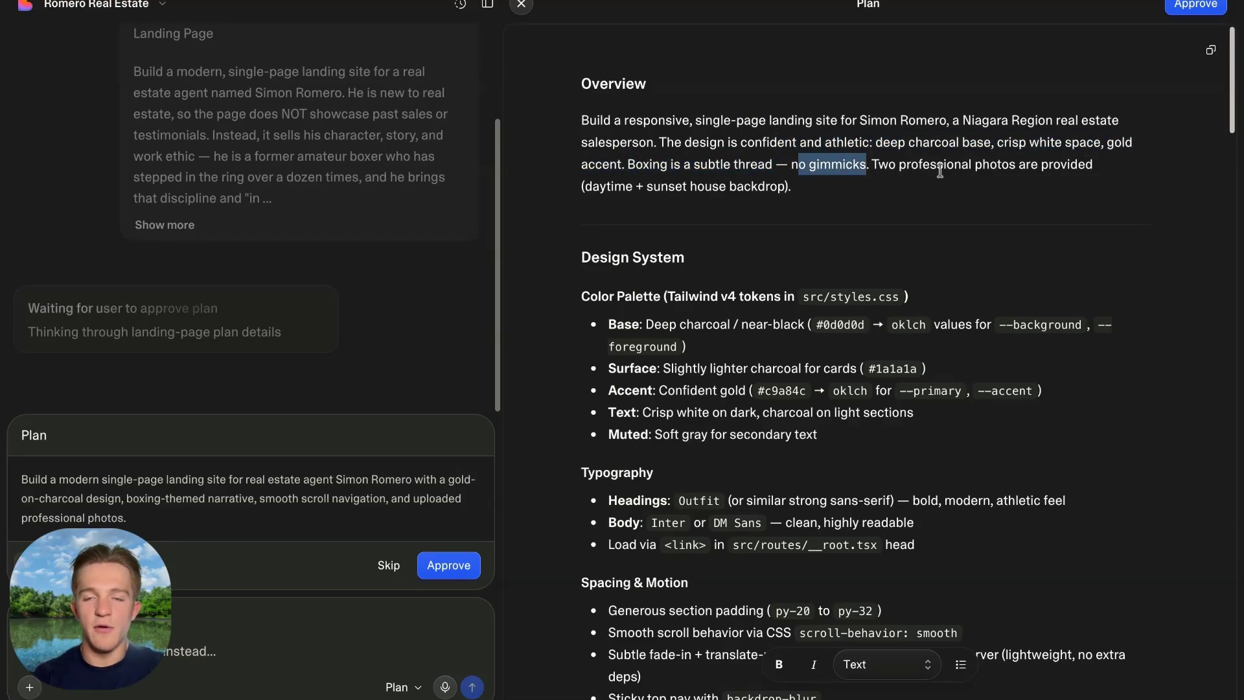
{"action": "left_click_drag", "start_coordinate": [782, 165], "coordinate": [1057, 168]}
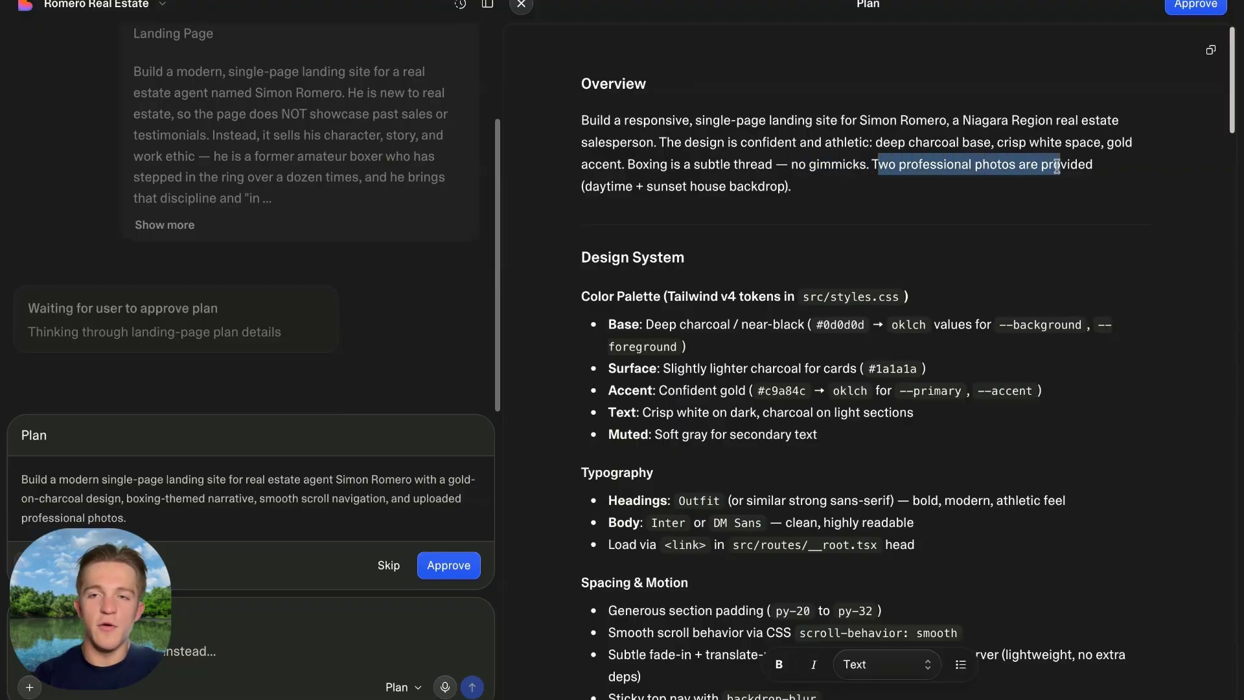
{"action": "left_click_drag", "start_coordinate": [592, 189], "coordinate": [635, 188]}
{"action": "left_click_drag", "start_coordinate": [652, 188], "coordinate": [703, 189]}
Review the Page Structure section of the plan.
{"action": "scroll", "coordinate": [830, 270], "scroll_direction": "down", "scroll_amount": 4}
{"action": "scroll", "coordinate": [830, 270], "scroll_direction": "up", "scroll_amount": 4}
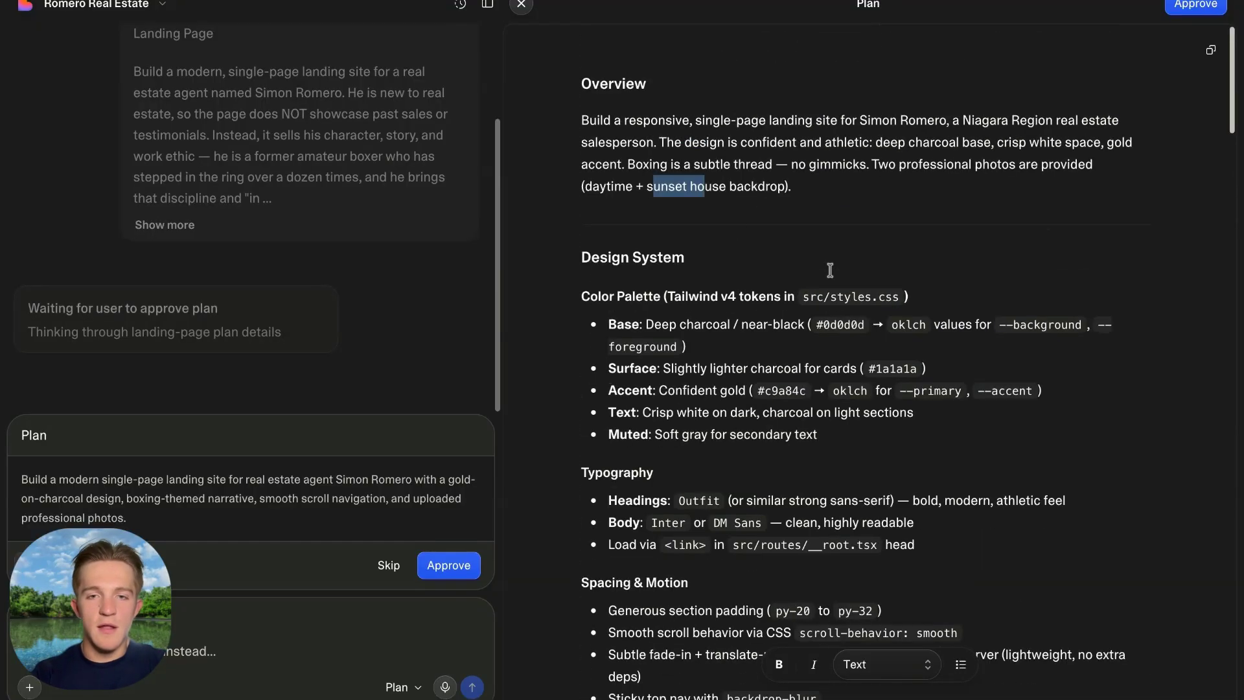
{"action": "left_click_drag", "start_coordinate": [601, 262], "coordinate": [764, 433]}
{"action": "scroll", "coordinate": [768, 422], "scroll_direction": "down", "scroll_amount": 8}
{"action": "left_click_drag", "start_coordinate": [608, 223], "coordinate": [694, 340]}
{"action": "scroll", "coordinate": [797, 309], "scroll_direction": "down", "scroll_amount": 5}
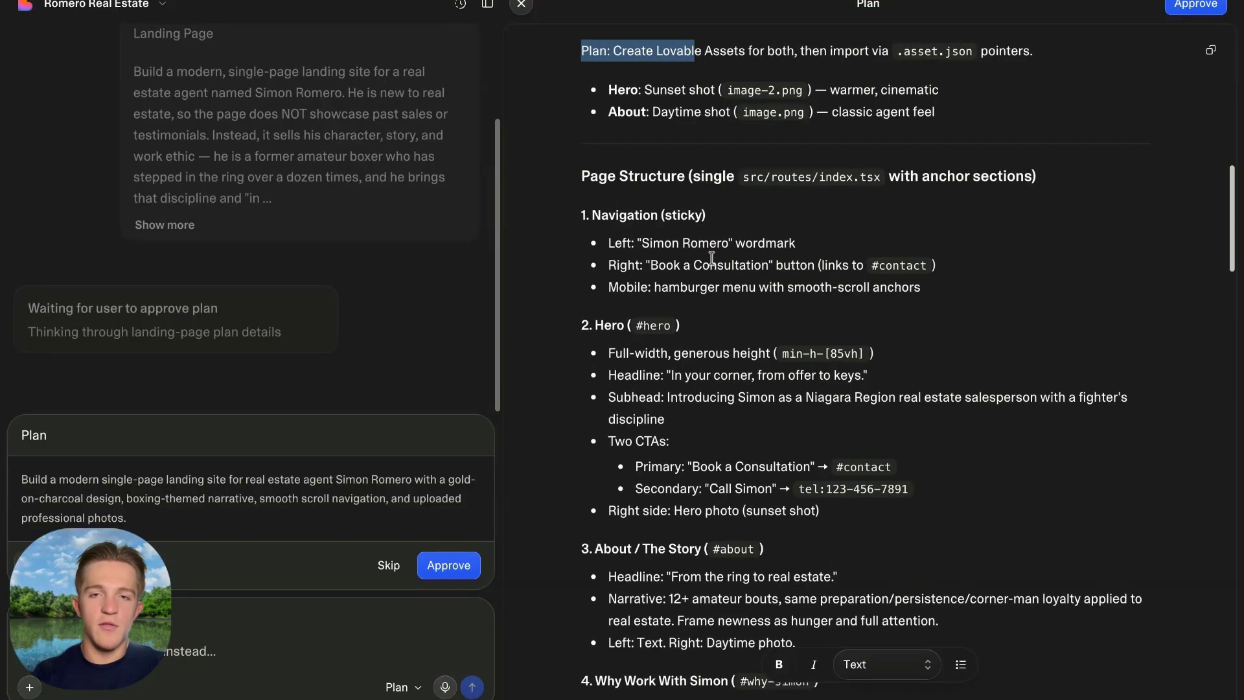
{"action": "left_click_drag", "start_coordinate": [626, 214], "coordinate": [818, 334]}
{"action": "left_click", "coordinate": [679, 265]}
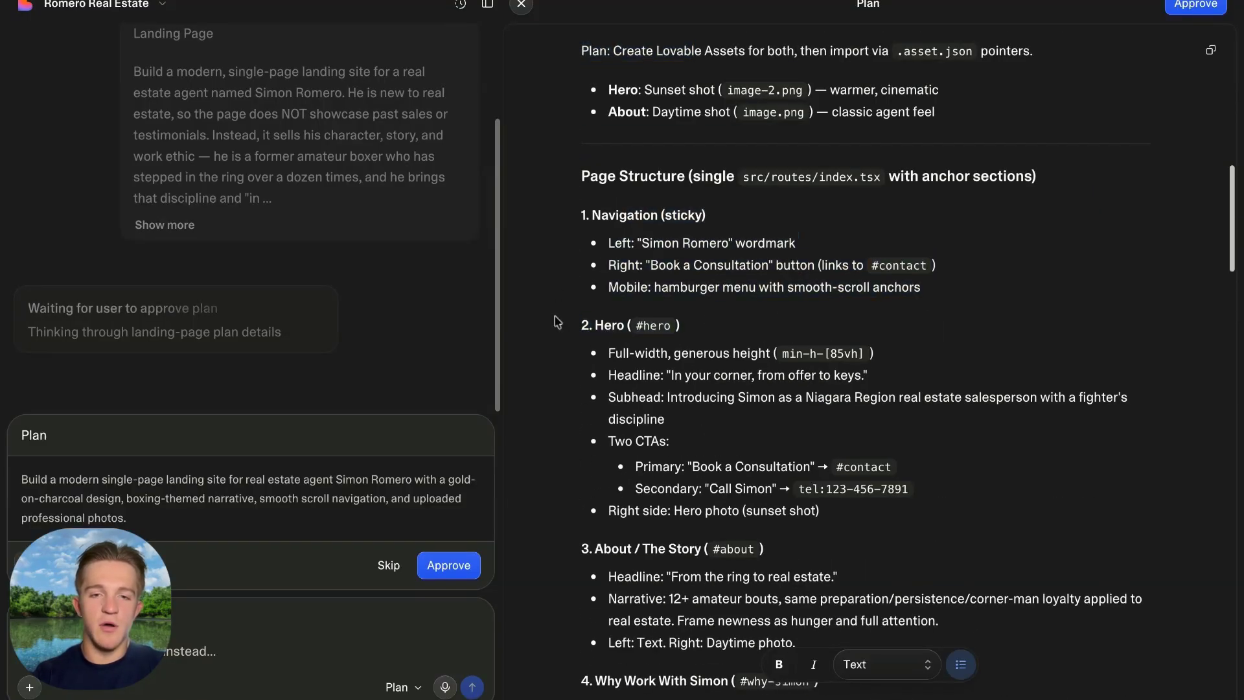
Check the Technical Approach and lightweight scroll-reveal animation notes, then approve the plan.
{"action": "scroll", "coordinate": [649, 536], "scroll_direction": "down", "scroll_amount": 1}
{"action": "scroll", "coordinate": [649, 535], "scroll_direction": "down", "scroll_amount": 10}
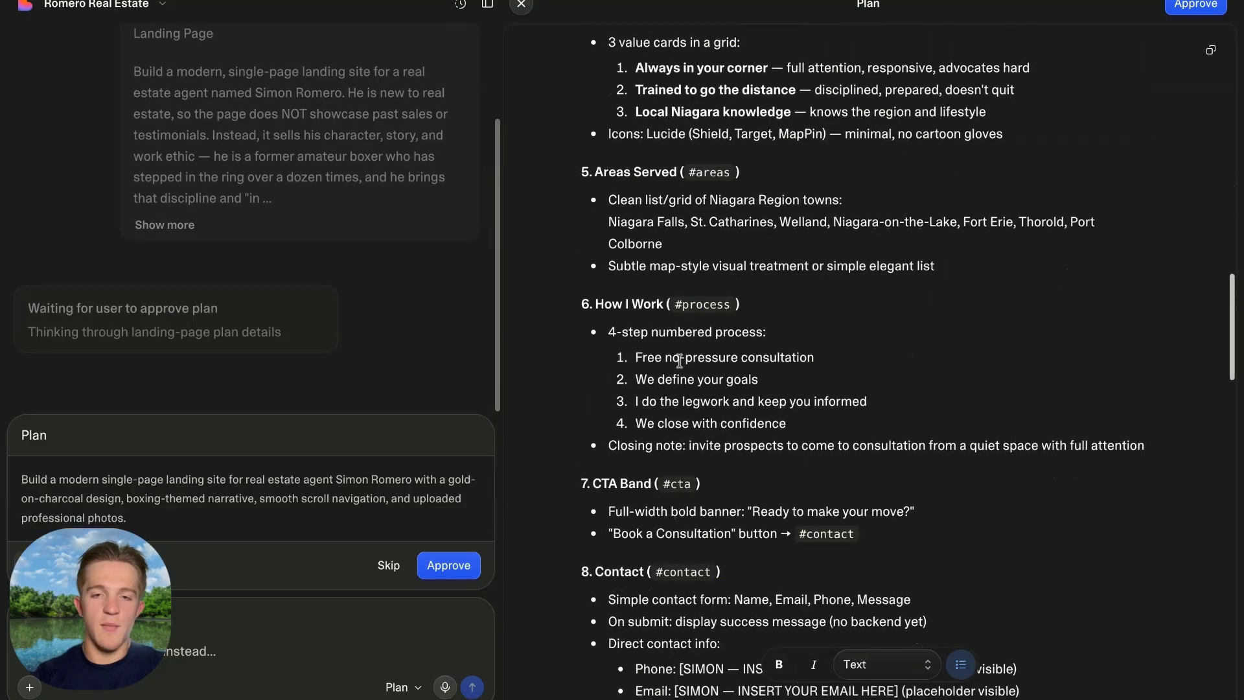
{"action": "scroll", "coordinate": [625, 298], "scroll_direction": "down", "scroll_amount": 16}
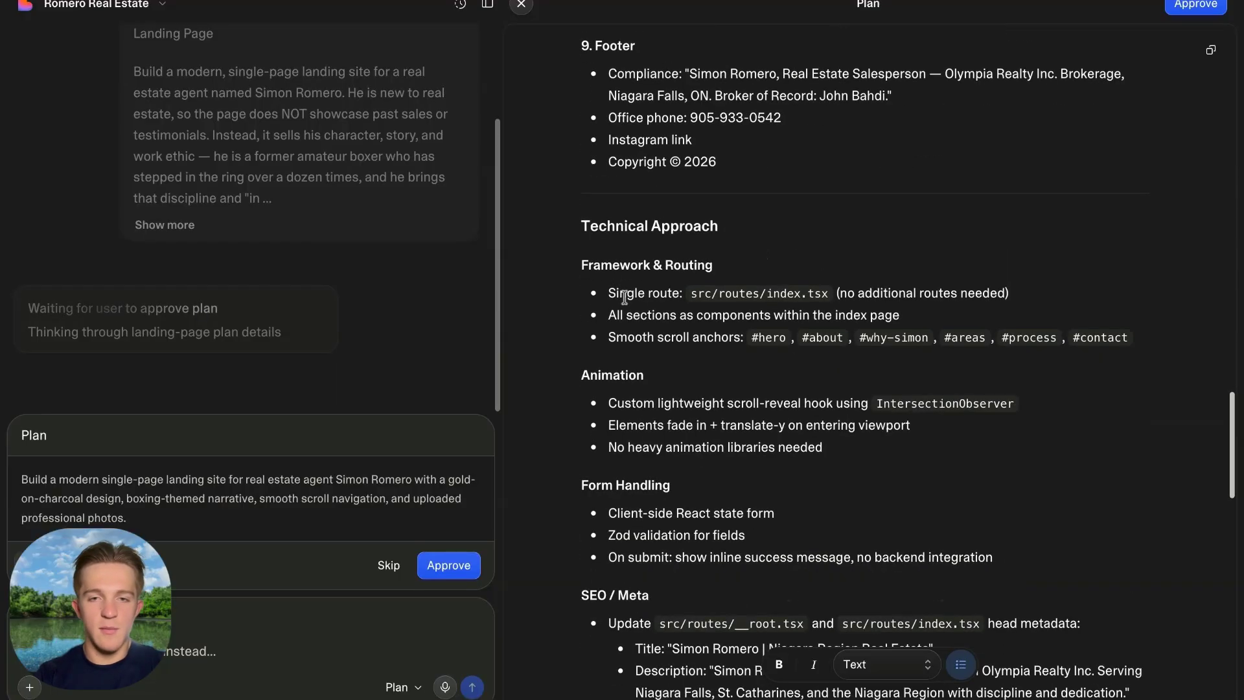
{"action": "scroll", "coordinate": [624, 298], "scroll_direction": "up", "scroll_amount": 3}
{"action": "left_click_drag", "start_coordinate": [586, 162], "coordinate": [690, 350]}
{"action": "left_click", "coordinate": [689, 206]}
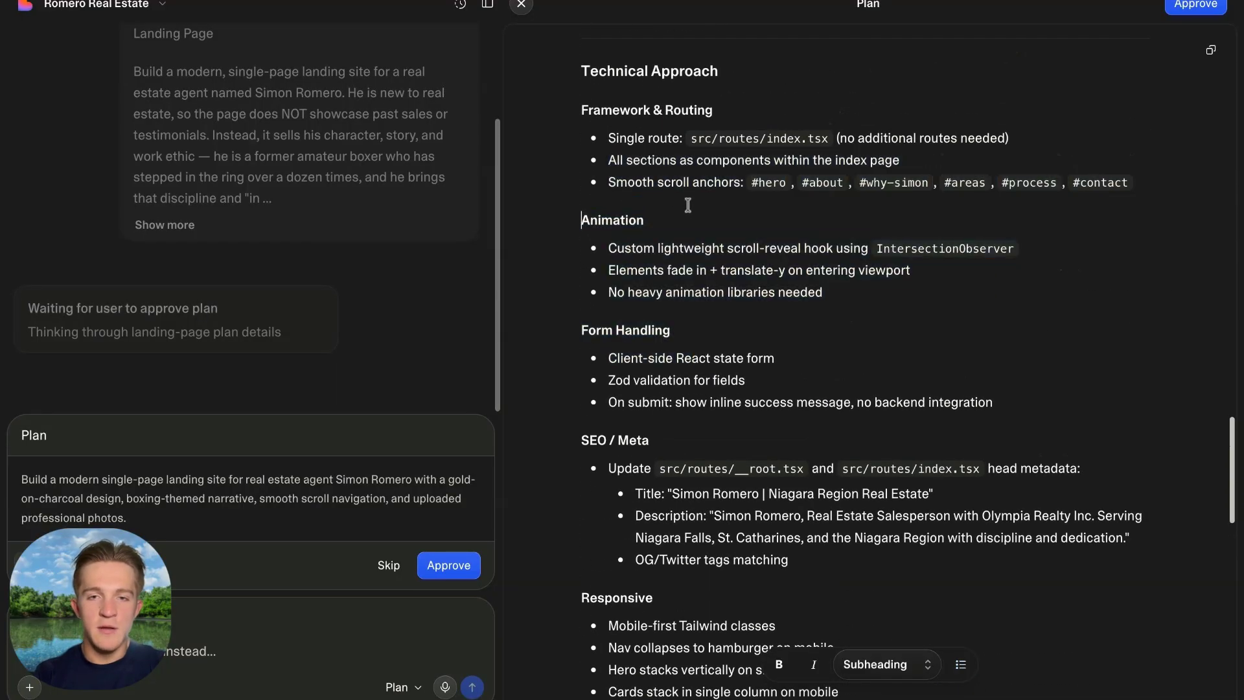
{"action": "left_click_drag", "start_coordinate": [609, 292], "coordinate": [824, 291]}
{"action": "left_click_drag", "start_coordinate": [663, 246], "coordinate": [880, 260]}
{"action": "left_click", "coordinate": [769, 281]}
{"action": "scroll", "coordinate": [604, 310], "scroll_direction": "down", "scroll_amount": 16}
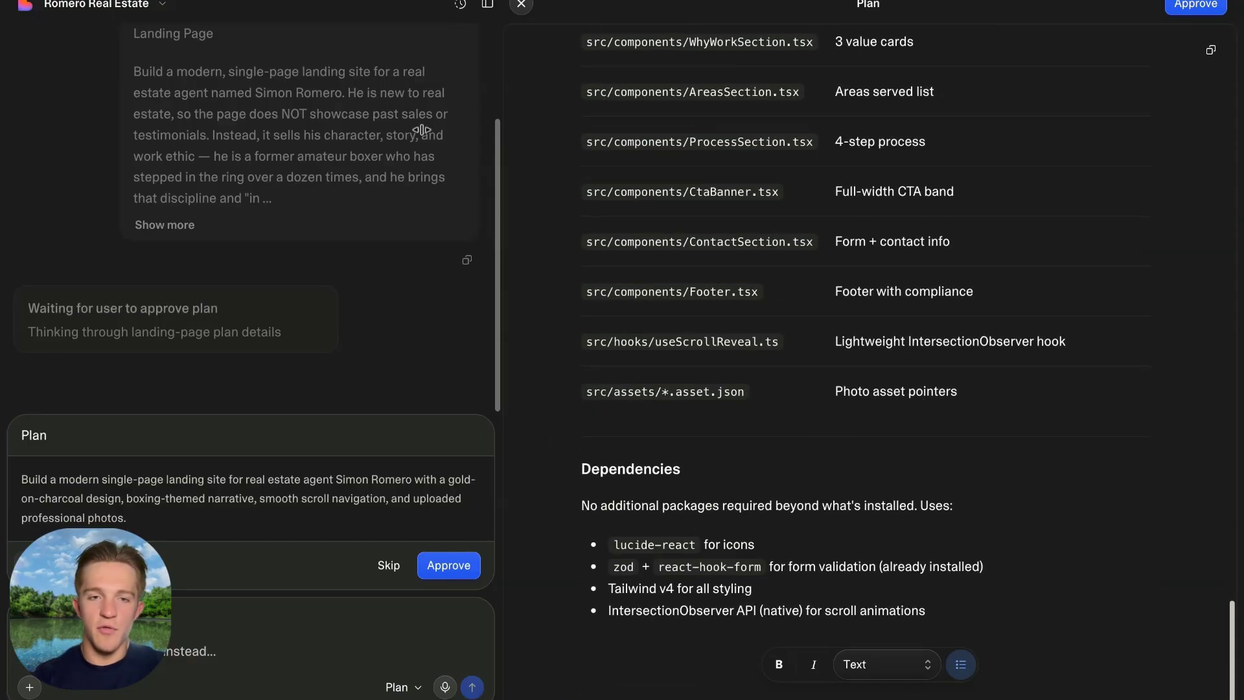
{"action": "left_click", "coordinate": [443, 564]}
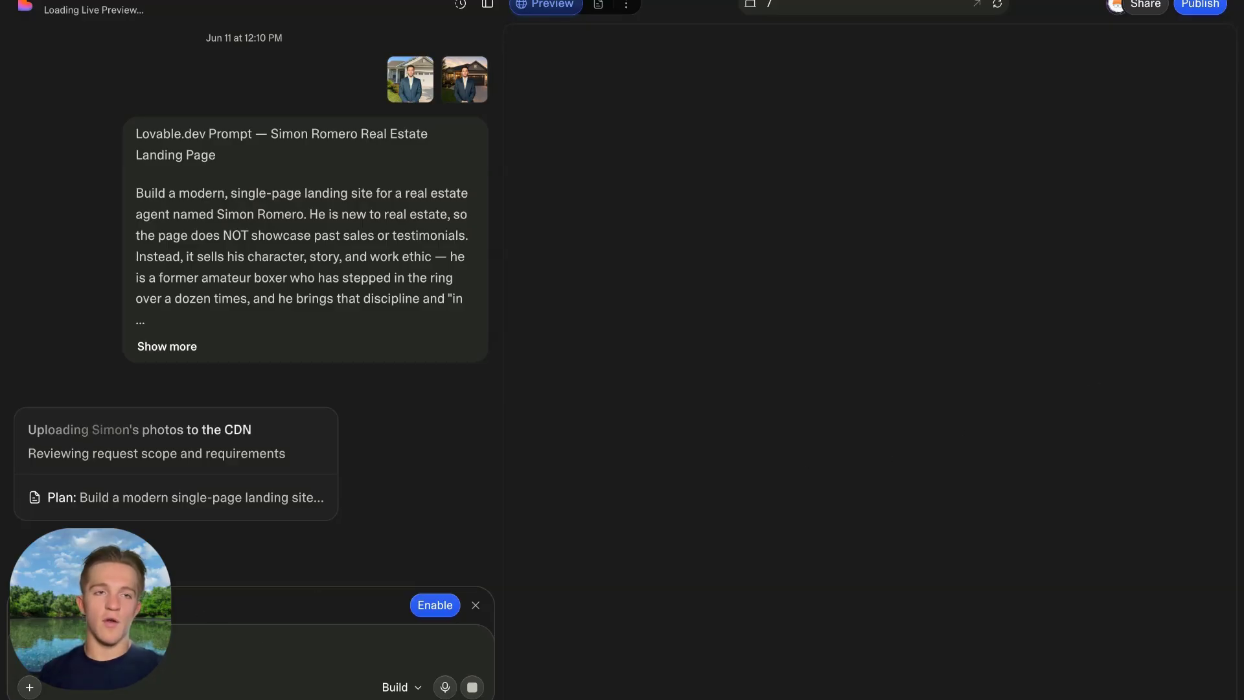
Let the gold-on-charcoal page finish building and widen its preview to full width.
{"action": "left_click", "coordinate": [135, 6]}
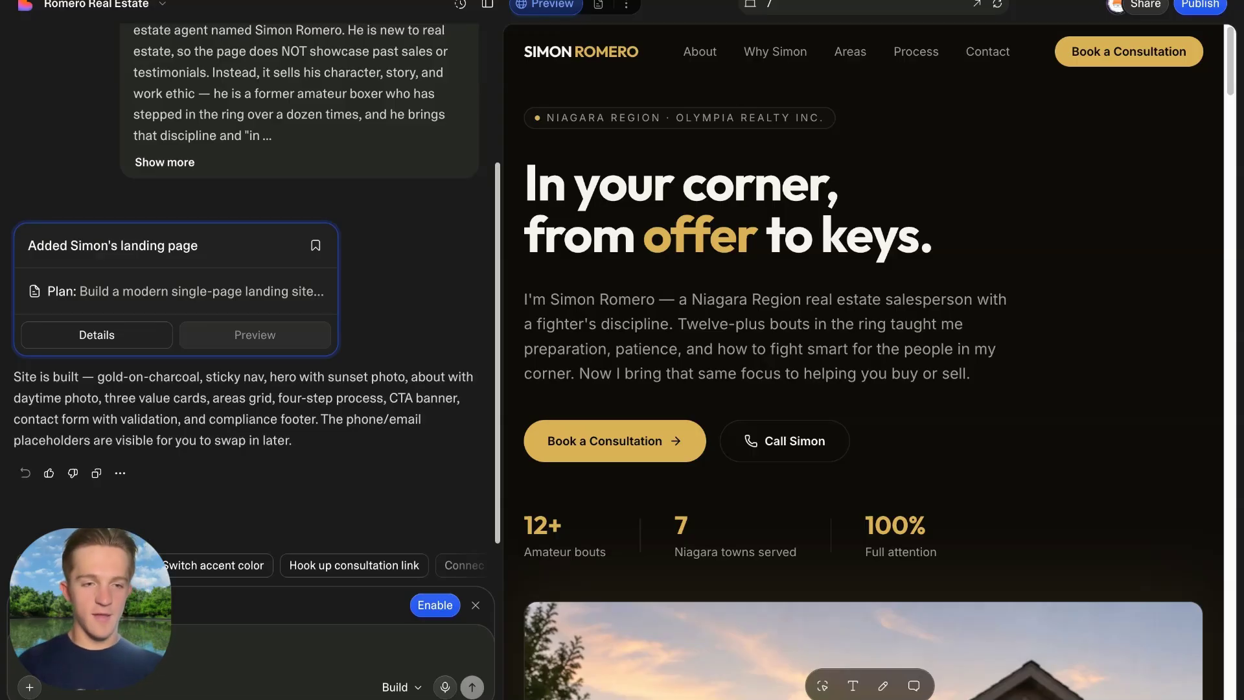
{"action": "left_click", "coordinate": [487, 5]}
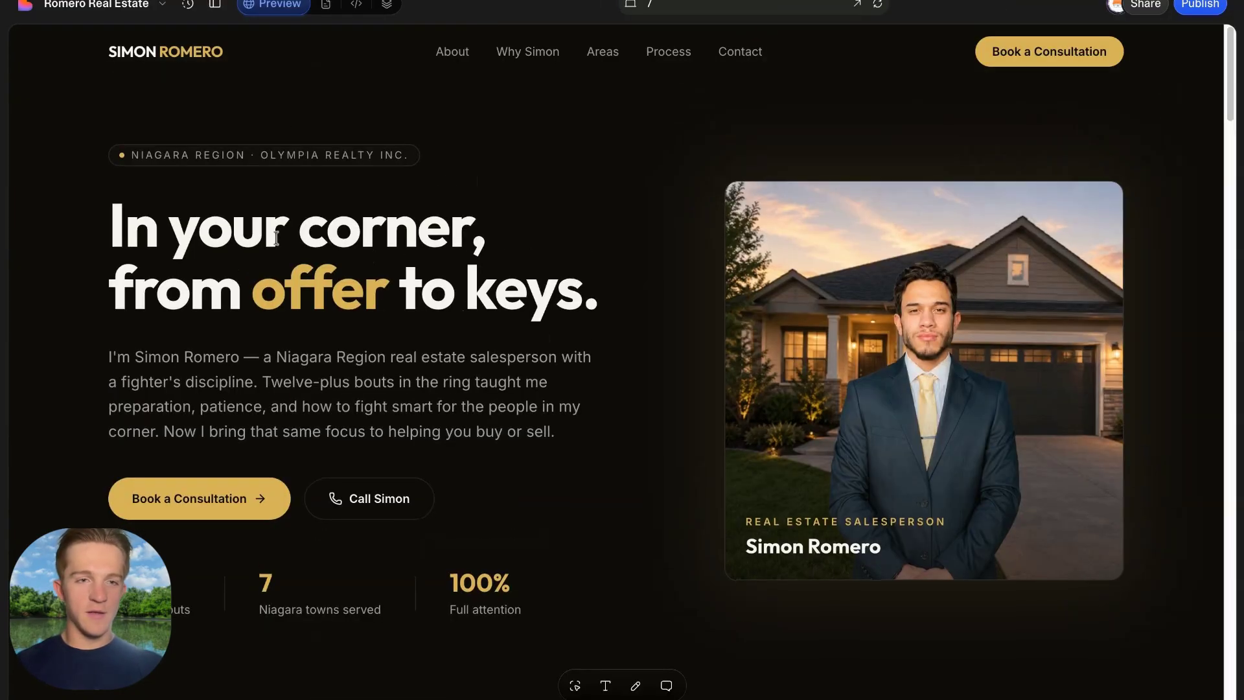
{"action": "left_click_drag", "start_coordinate": [111, 214], "coordinate": [591, 358]}
{"action": "left_click", "coordinate": [510, 311]}
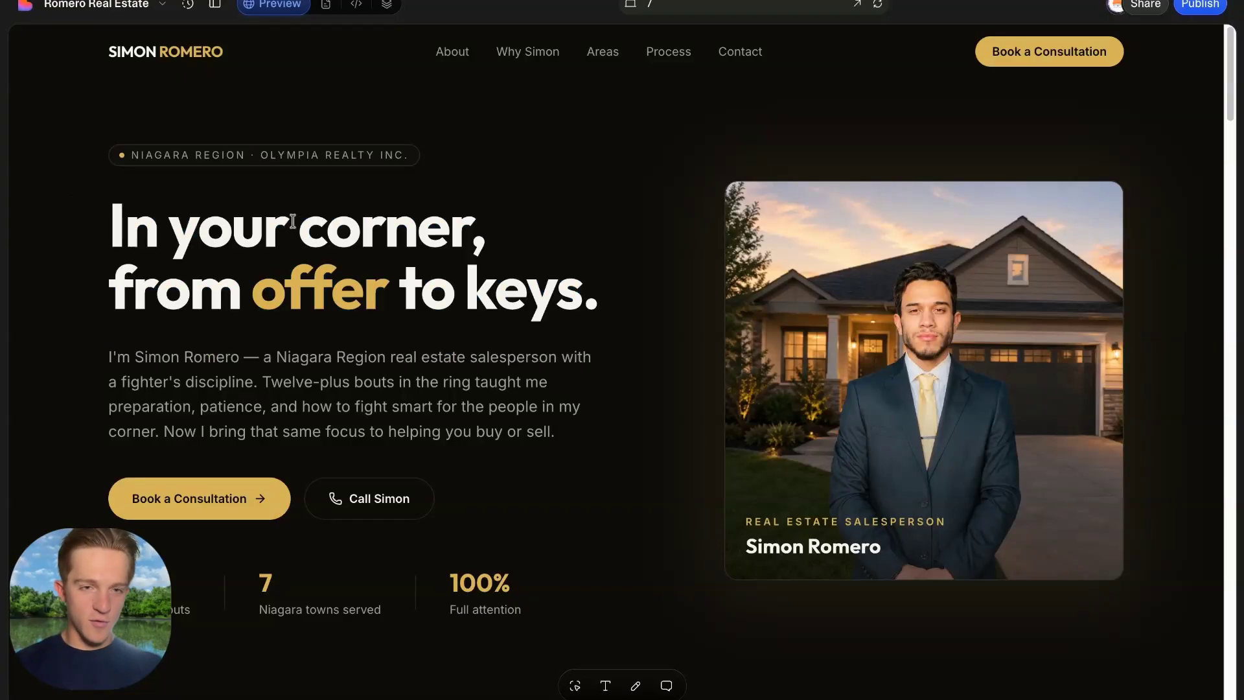
{"action": "left_click_drag", "start_coordinate": [188, 288], "coordinate": [562, 291]}
{"action": "left_click", "coordinate": [643, 320]}
{"action": "scroll", "coordinate": [625, 320], "scroll_direction": "down", "scroll_amount": 1}
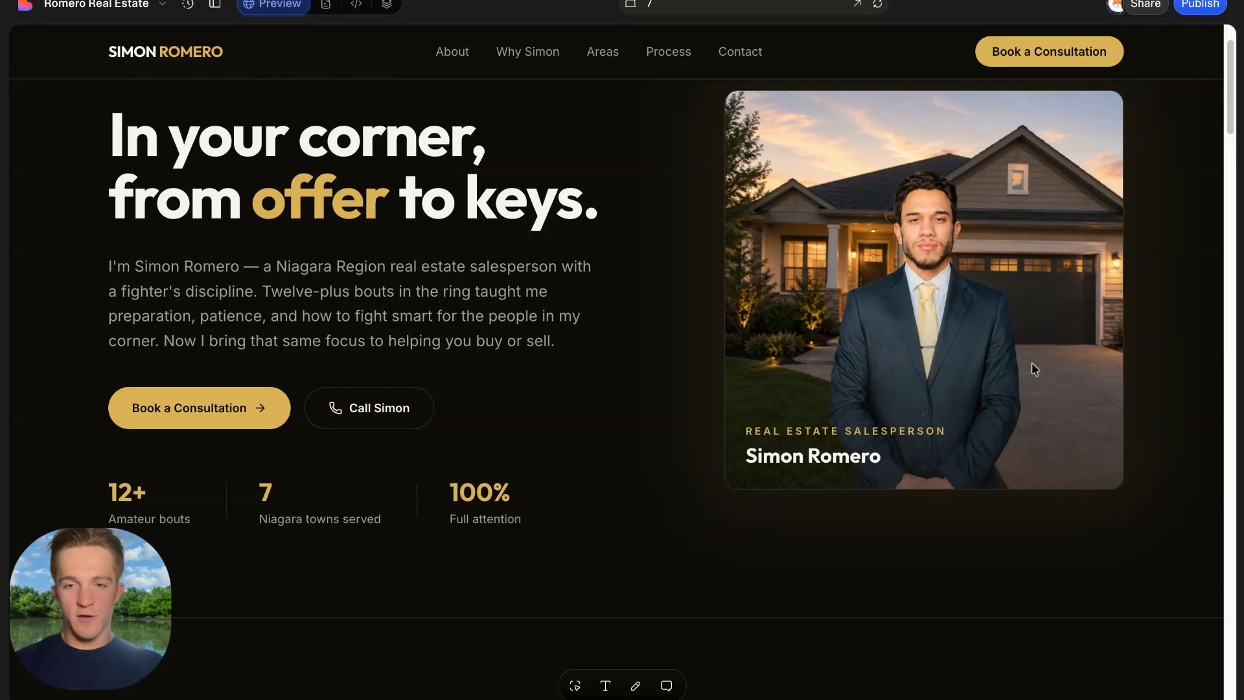
{"action": "scroll", "coordinate": [755, 279], "scroll_direction": "down", "scroll_amount": 2}
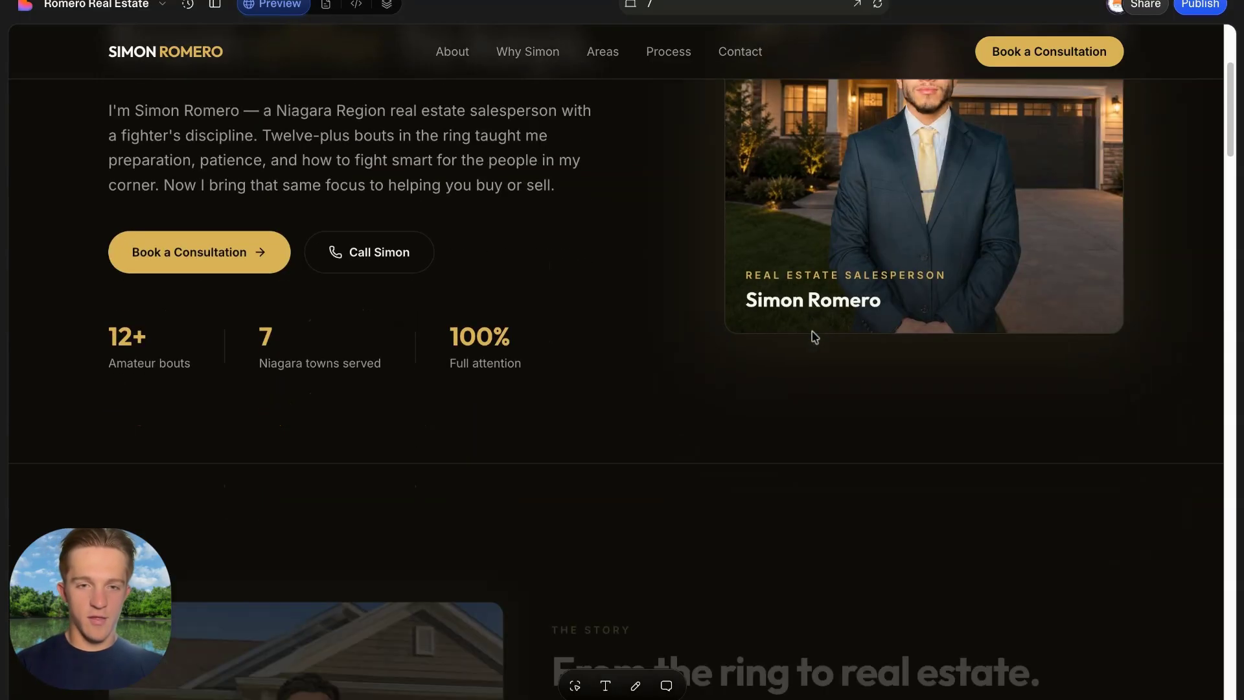
{"action": "scroll", "coordinate": [646, 309], "scroll_direction": "down", "scroll_amount": 2}
{"action": "scroll", "coordinate": [648, 311], "scroll_direction": "up", "scroll_amount": 5}
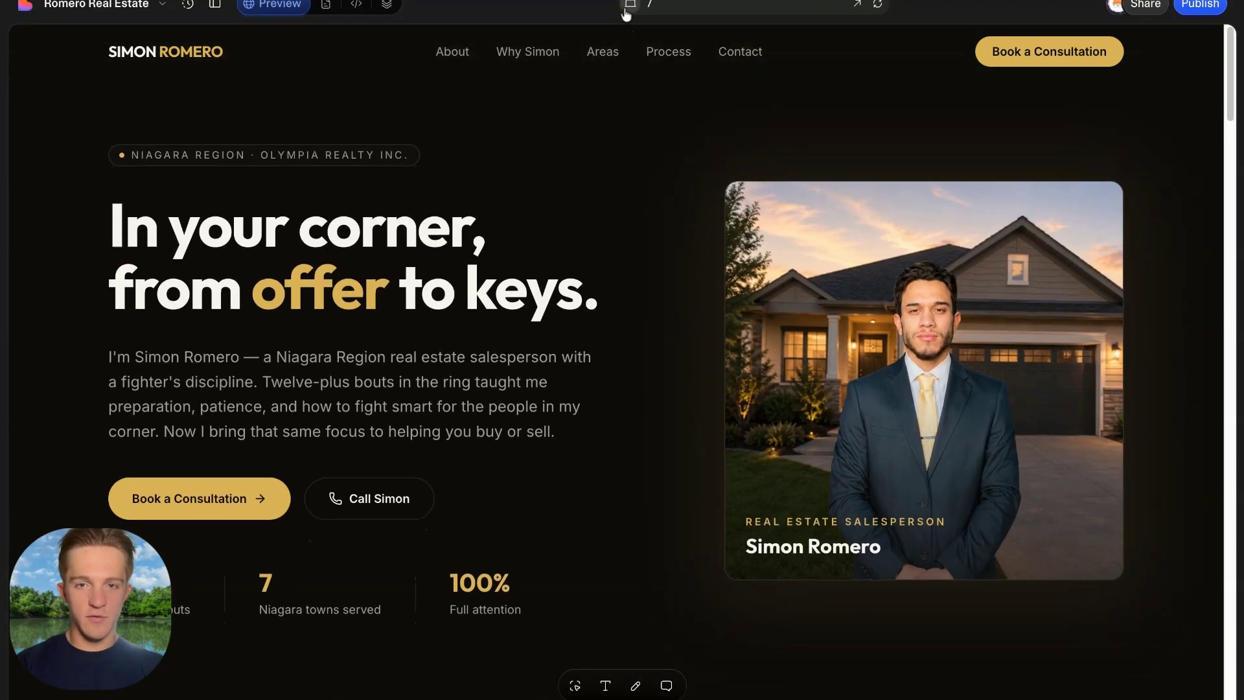
{"action": "left_click", "coordinate": [630, 4]}
{"action": "scroll", "coordinate": [637, 316], "scroll_direction": "down", "scroll_amount": 5}
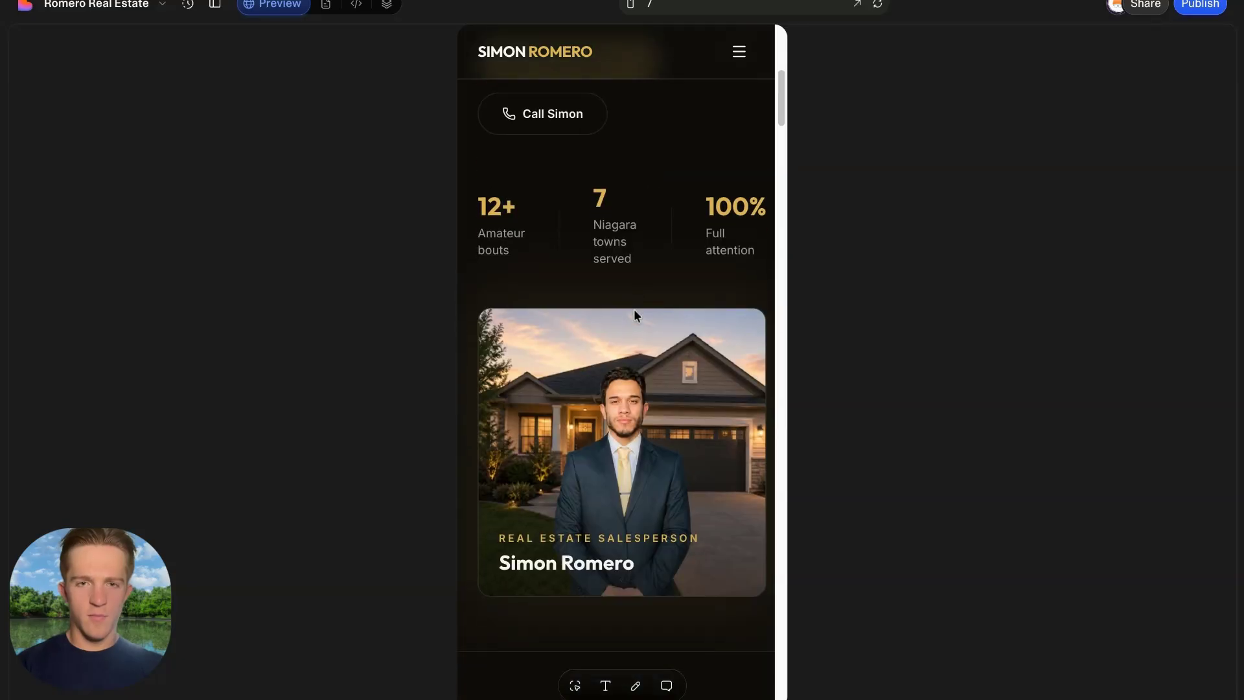
{"action": "scroll", "coordinate": [636, 313], "scroll_direction": "up", "scroll_amount": 3}
{"action": "scroll", "coordinate": [575, 359], "scroll_direction": "up", "scroll_amount": 3}
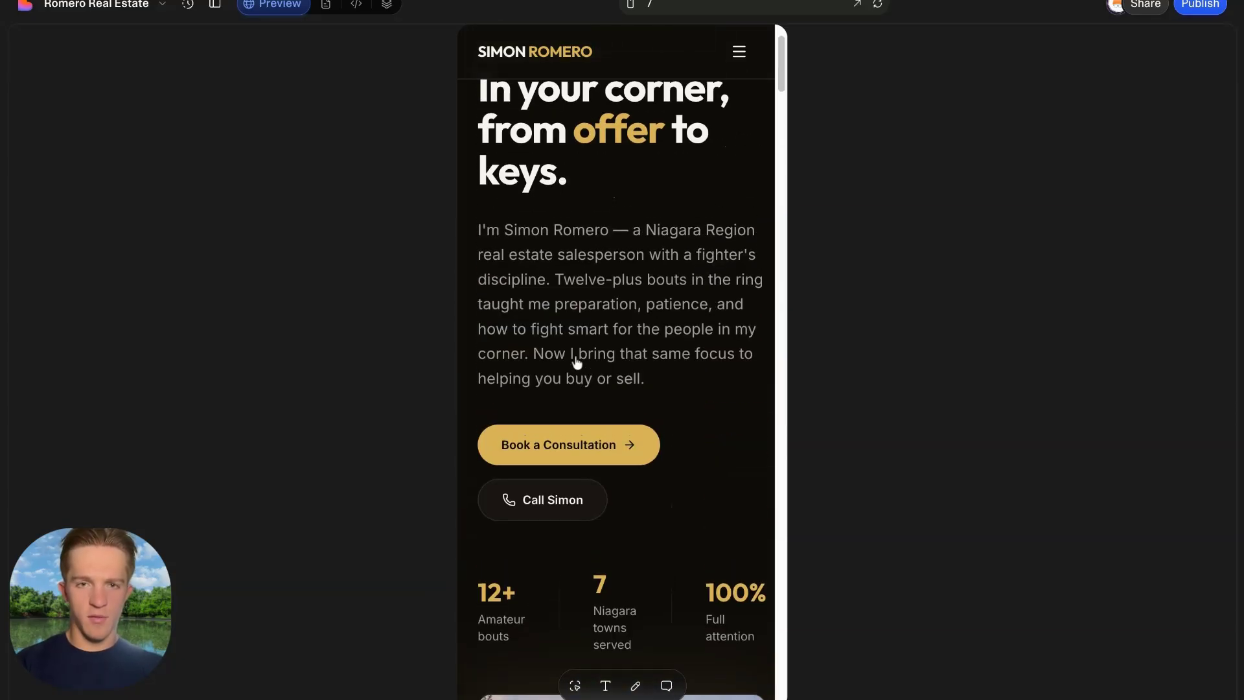
{"action": "scroll", "coordinate": [576, 362], "scroll_direction": "down", "scroll_amount": 4}
{"action": "scroll", "coordinate": [576, 361], "scroll_direction": "down", "scroll_amount": 4}
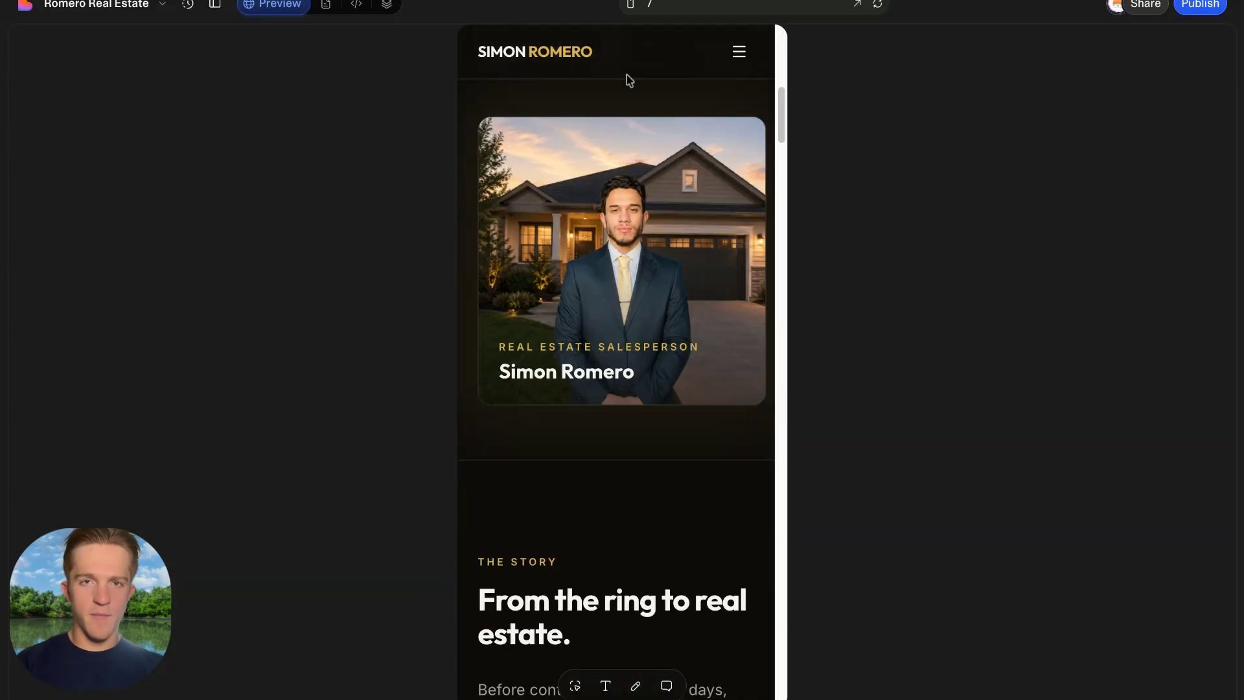
{"action": "left_click", "coordinate": [632, 5]}
{"action": "scroll", "coordinate": [758, 419], "scroll_direction": "down", "scroll_amount": 5}
{"action": "left_click_drag", "start_coordinate": [138, 198], "coordinate": [593, 387]}
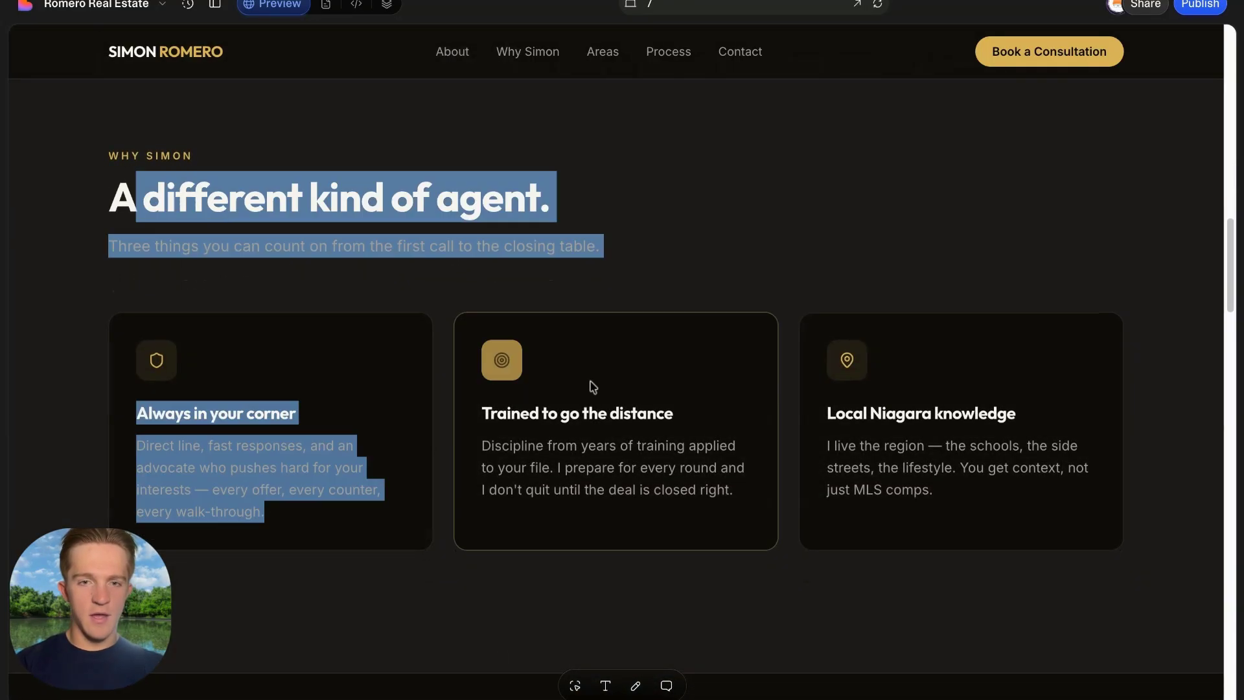
{"action": "left_click", "coordinate": [593, 387]}
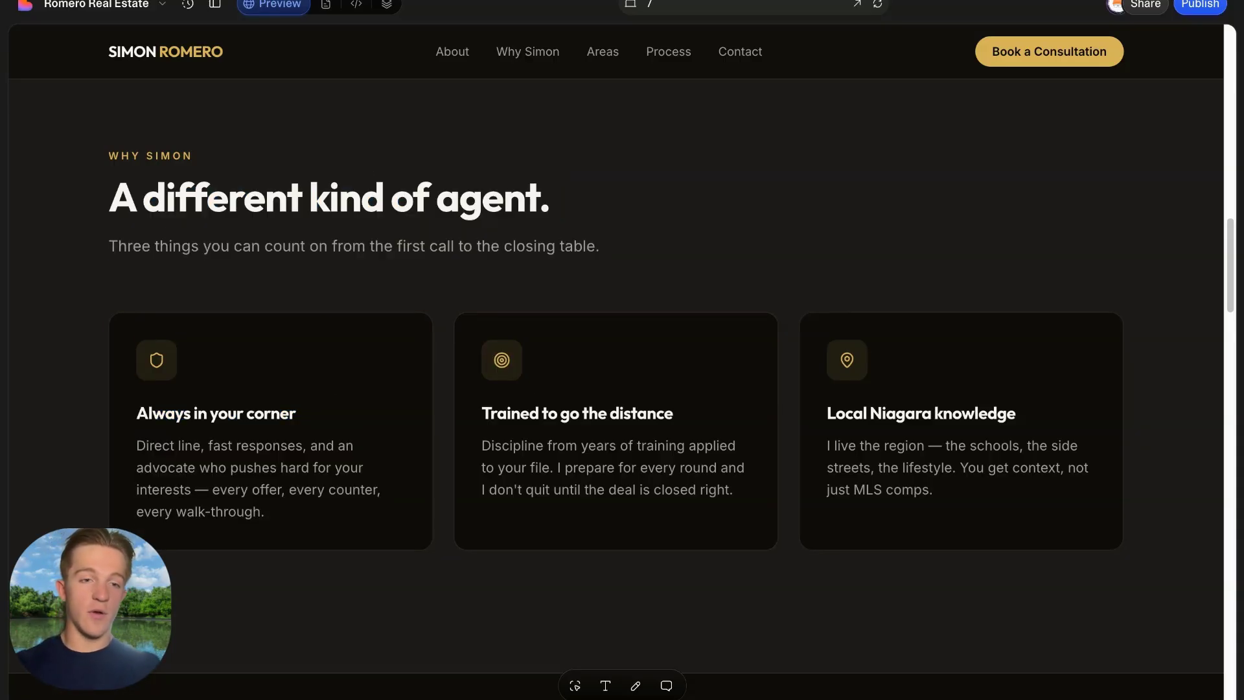
{"action": "left_click_drag", "start_coordinate": [139, 418], "coordinate": [725, 417]}
{"action": "left_click", "coordinate": [431, 421]}
{"action": "left_click", "coordinate": [726, 416]}
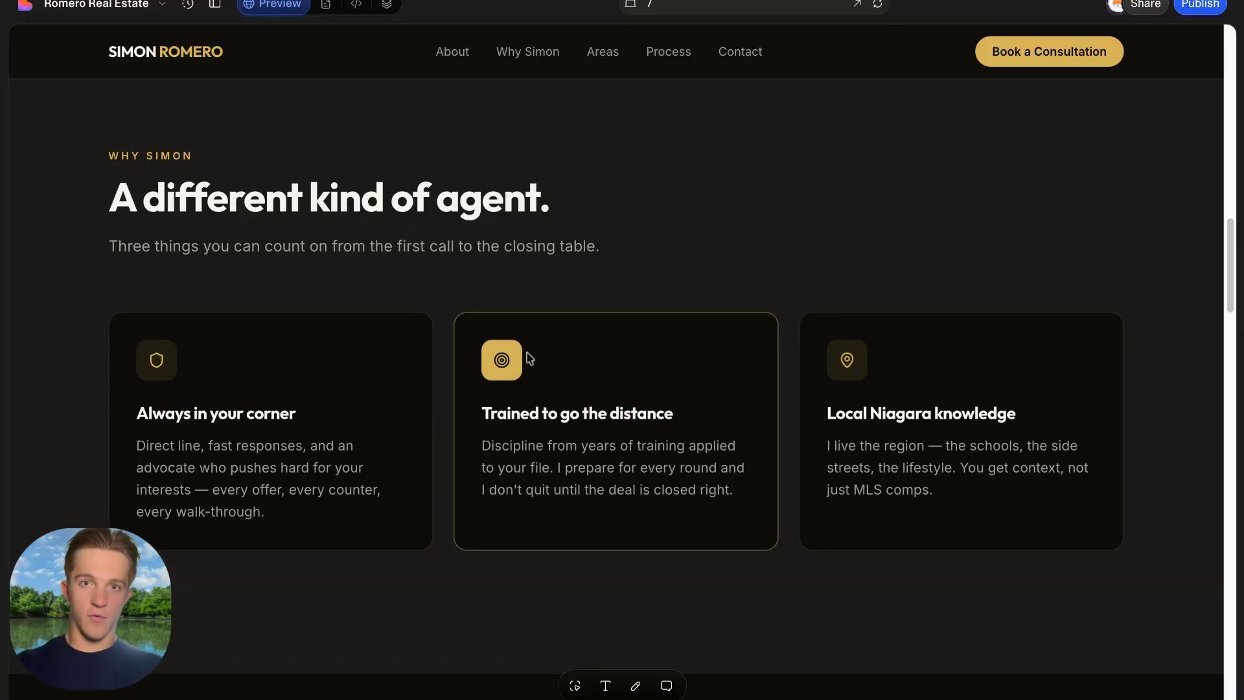
{"action": "scroll", "coordinate": [596, 344], "scroll_direction": "down", "scroll_amount": 10}
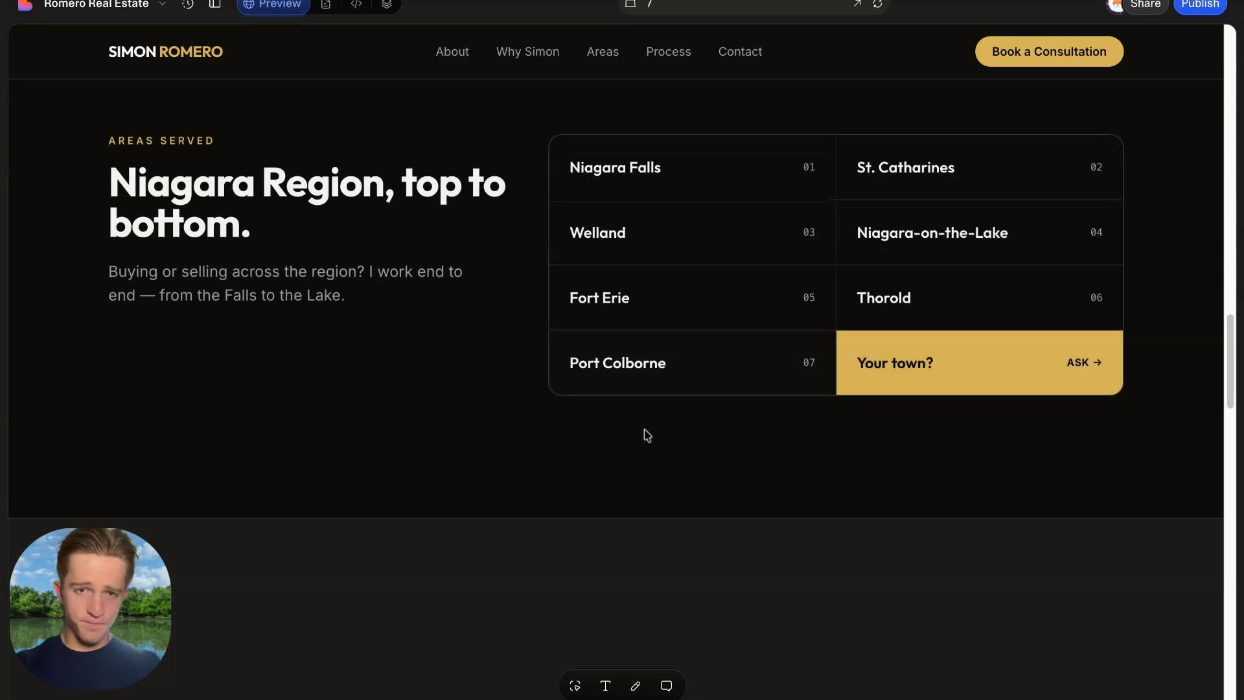
{"action": "scroll", "coordinate": [454, 376], "scroll_direction": "up", "scroll_amount": 3}
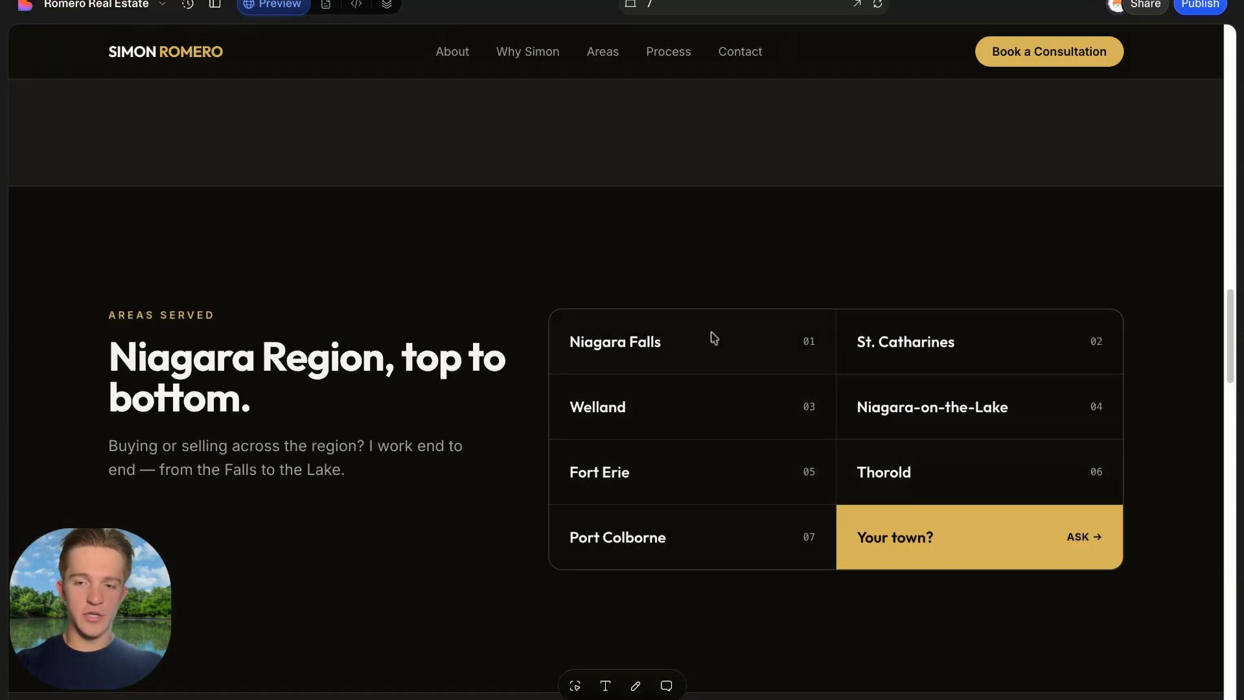
{"action": "scroll", "coordinate": [661, 444], "scroll_direction": "down", "scroll_amount": 4}
{"action": "scroll", "coordinate": [907, 427], "scroll_direction": "up", "scroll_amount": 2}
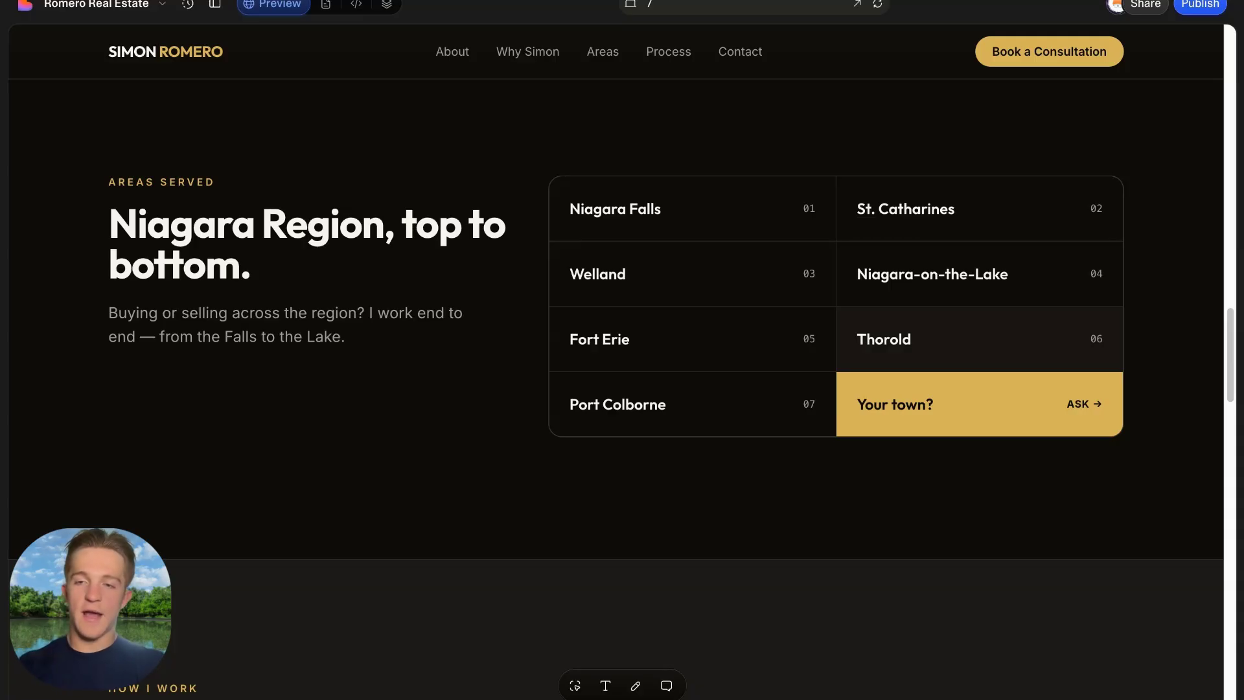
{"action": "scroll", "coordinate": [709, 342], "scroll_direction": "down", "scroll_amount": 5}
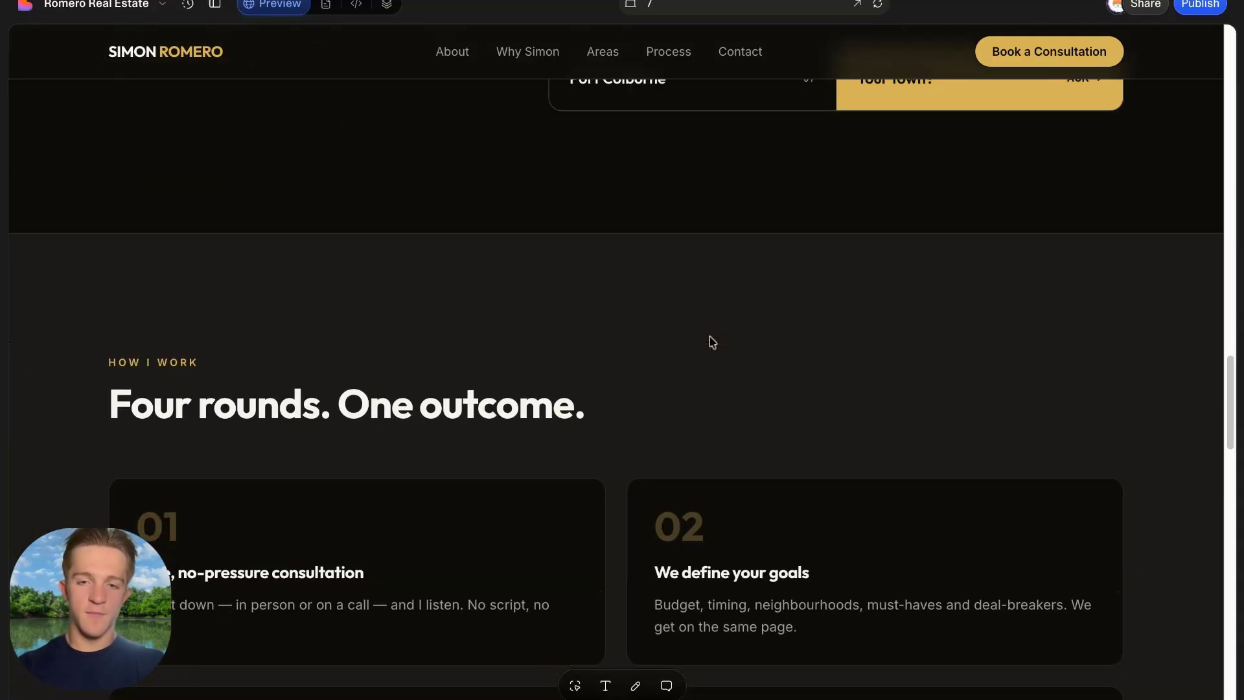
{"action": "scroll", "coordinate": [1146, 326], "scroll_direction": "up", "scroll_amount": 3}
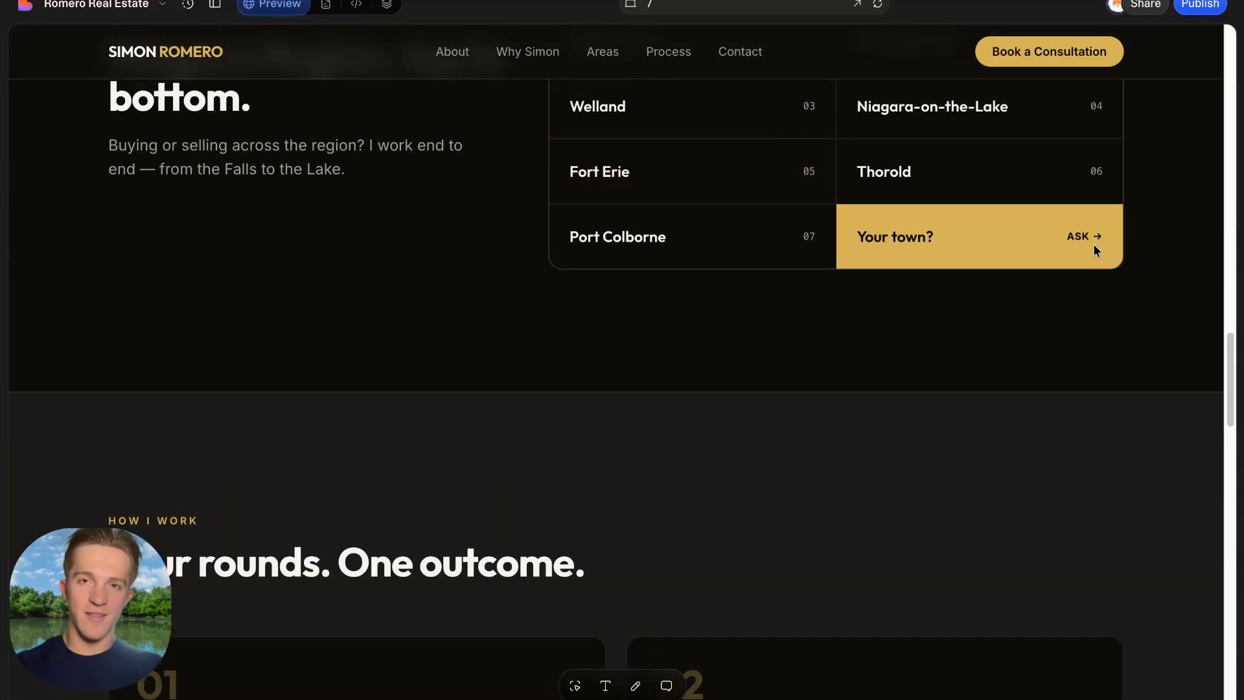
{"action": "scroll", "coordinate": [675, 303], "scroll_direction": "down", "scroll_amount": 7}
{"action": "left_click_drag", "start_coordinate": [106, 161], "coordinate": [642, 338]}
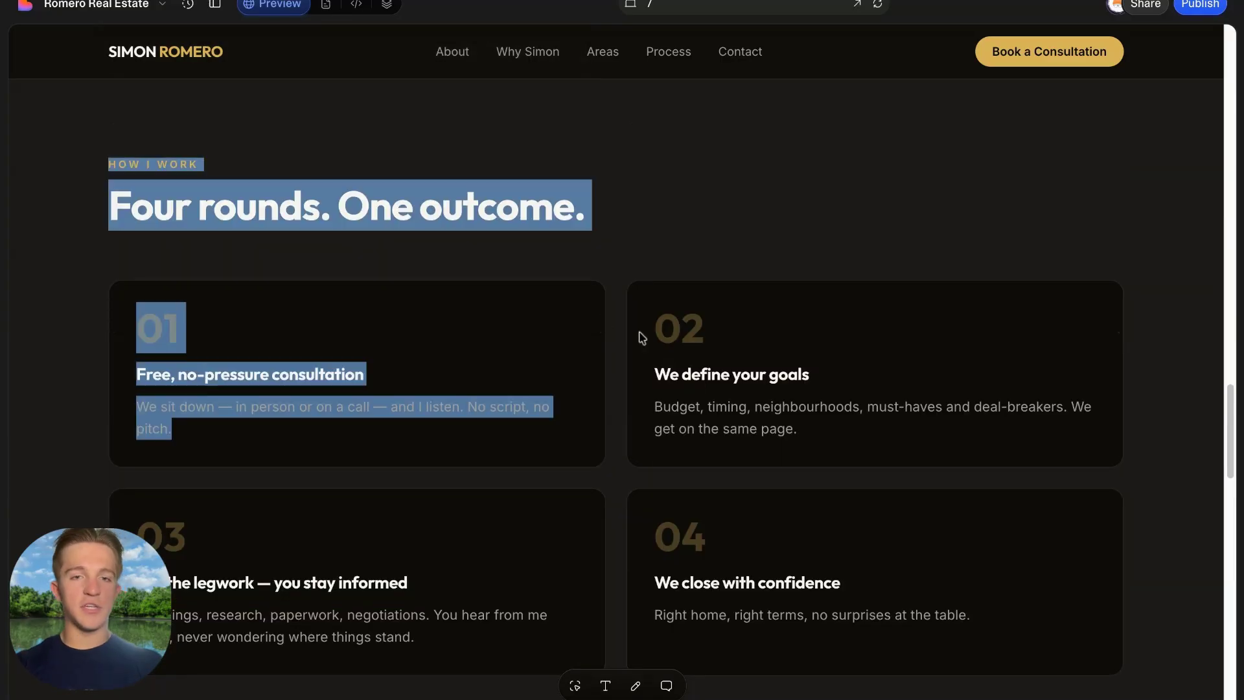
{"action": "left_click", "coordinate": [555, 303]}
{"action": "left_click_drag", "start_coordinate": [115, 191], "coordinate": [425, 227]}
{"action": "left_click", "coordinate": [426, 226]}
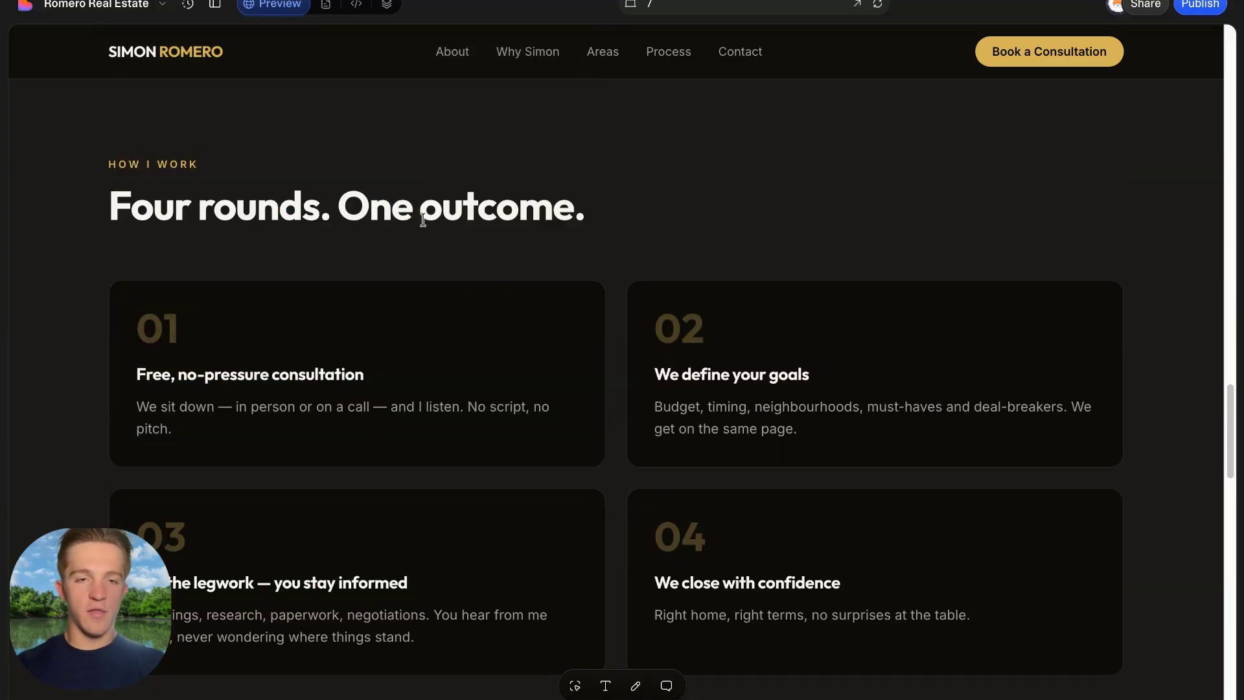
{"action": "scroll", "coordinate": [425, 221], "scroll_direction": "down", "scroll_amount": 3}
{"action": "left_click_drag", "start_coordinate": [145, 273], "coordinate": [518, 313]}
{"action": "left_click", "coordinate": [526, 309]}
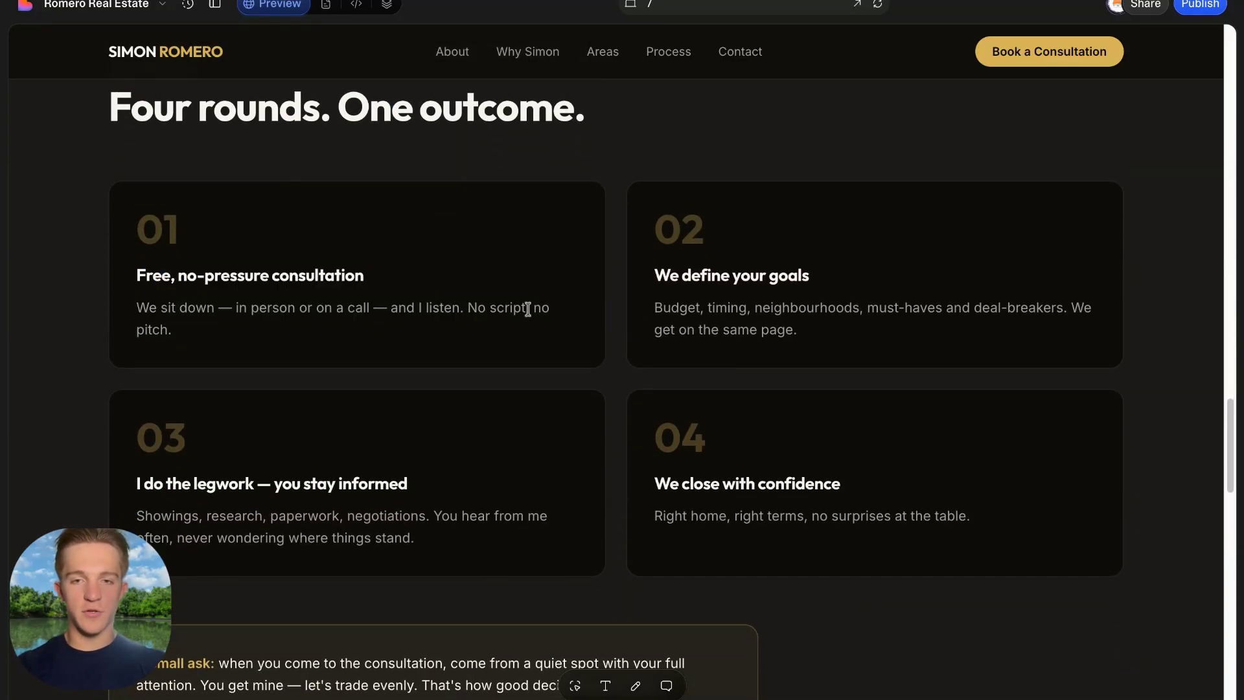
{"action": "left_click_drag", "start_coordinate": [653, 286], "coordinate": [920, 292]}
{"action": "left_click", "coordinate": [738, 292]}
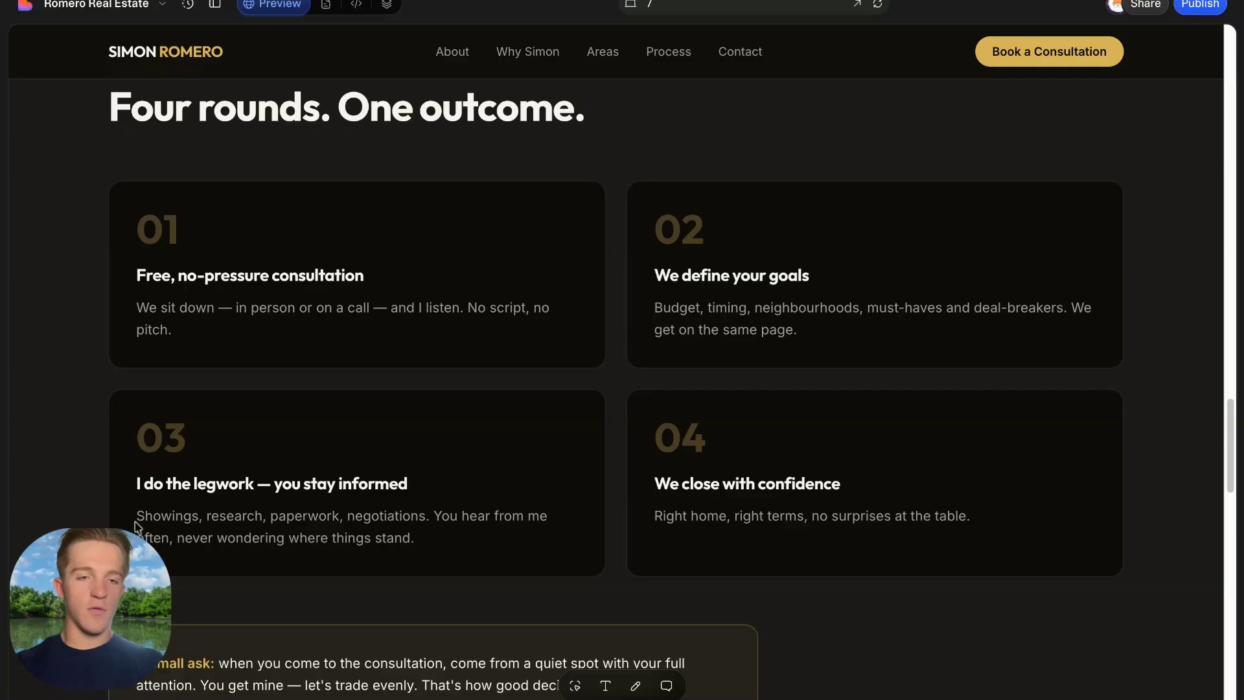
{"action": "left_click_drag", "start_coordinate": [153, 483], "coordinate": [422, 494]}
{"action": "left_click", "coordinate": [425, 497]}
{"action": "left_click_drag", "start_coordinate": [702, 486], "coordinate": [889, 494]}
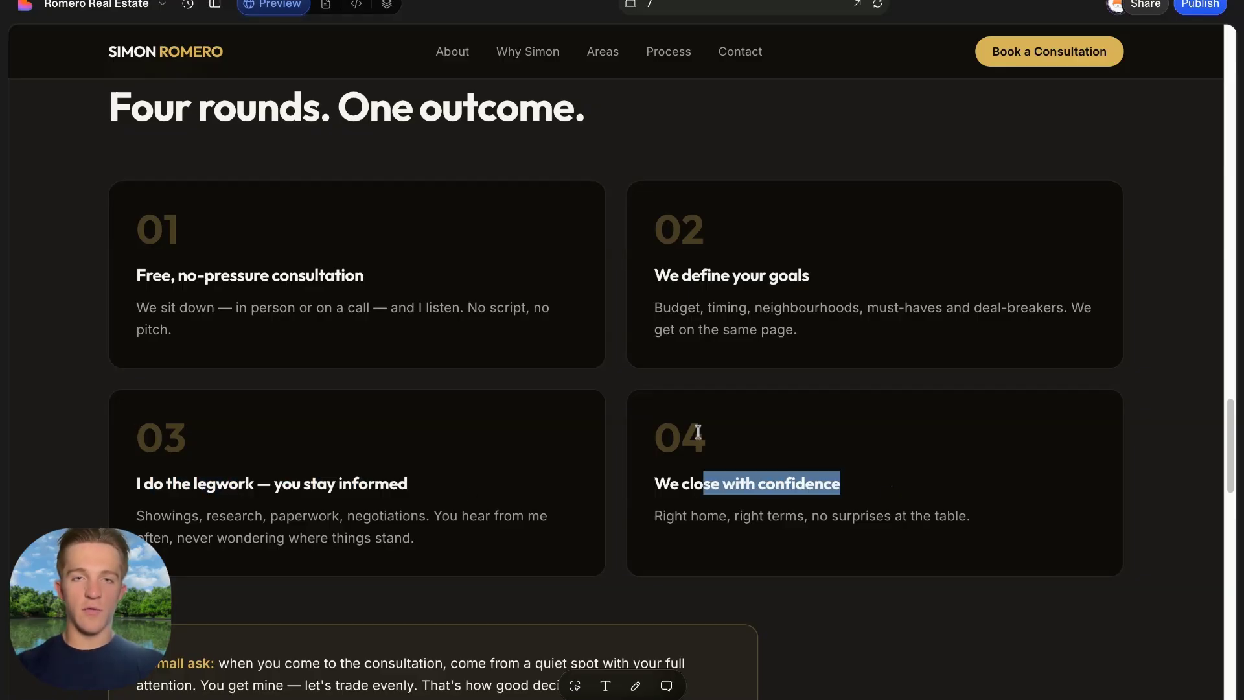
{"action": "left_click", "coordinate": [550, 394]}
{"action": "scroll", "coordinate": [545, 393], "scroll_direction": "down", "scroll_amount": 20}
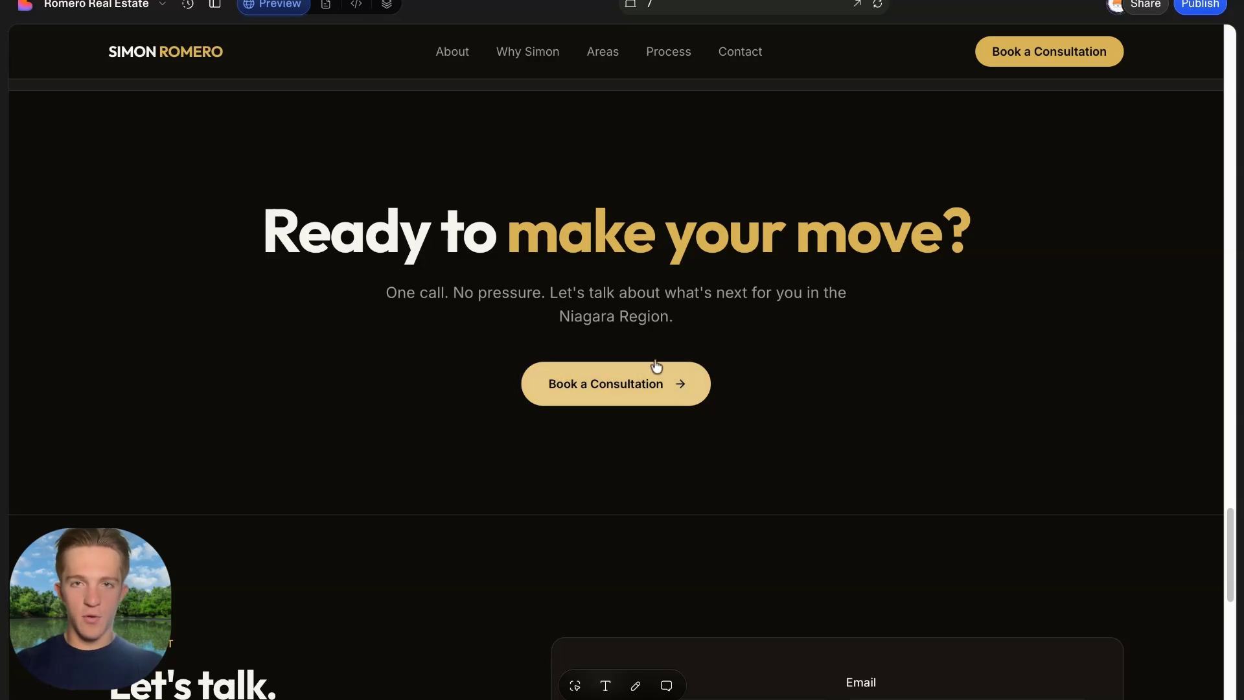
{"action": "left_click", "coordinate": [638, 384]}
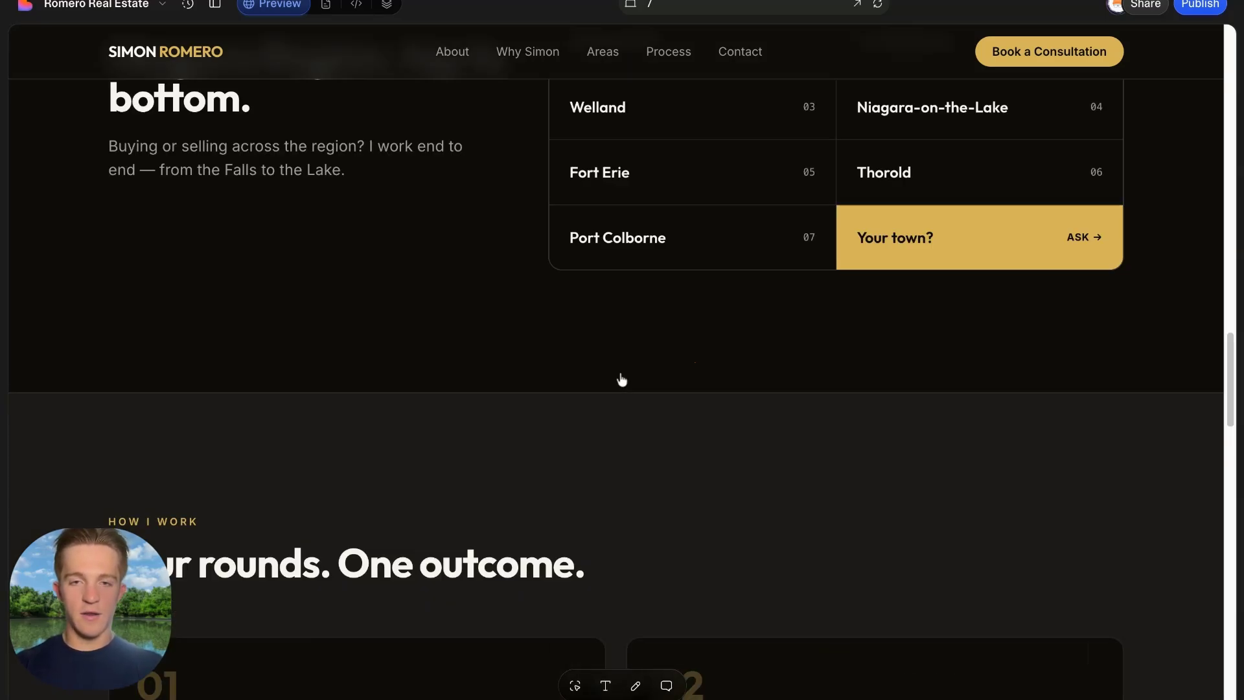
{"action": "left_click", "coordinate": [184, 507]}
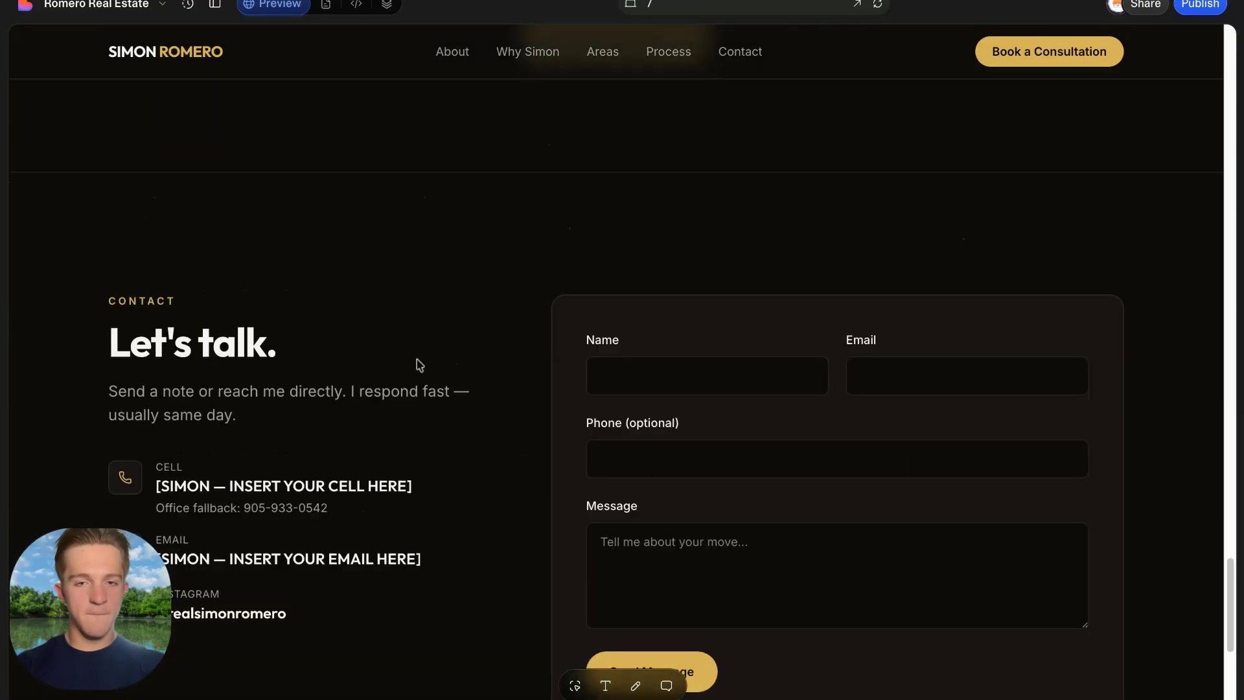
{"action": "scroll", "coordinate": [417, 361], "scroll_direction": "down", "scroll_amount": 3}
{"action": "left_click_drag", "start_coordinate": [139, 158], "coordinate": [379, 248]}
{"action": "left_click", "coordinate": [542, 301]}
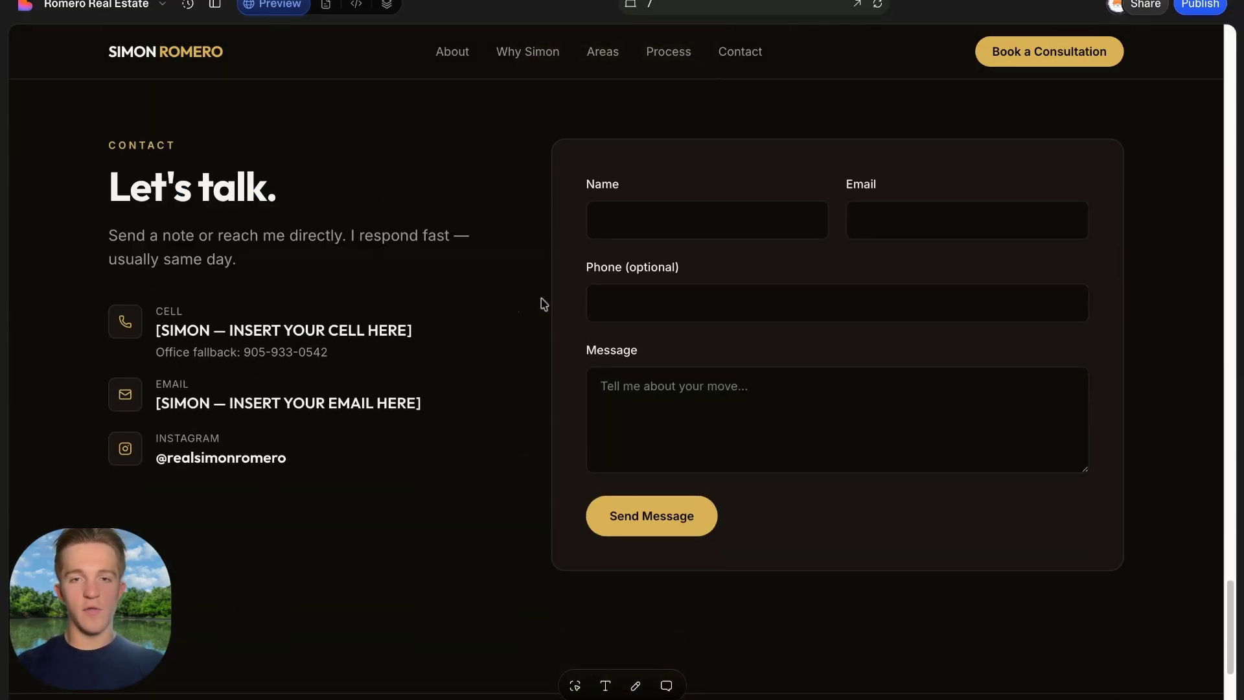
{"action": "left_click", "coordinate": [686, 211]}
{"action": "left_click", "coordinate": [879, 222]}
{"action": "left_click", "coordinate": [795, 292]}
{"action": "left_click", "coordinate": [796, 263]}
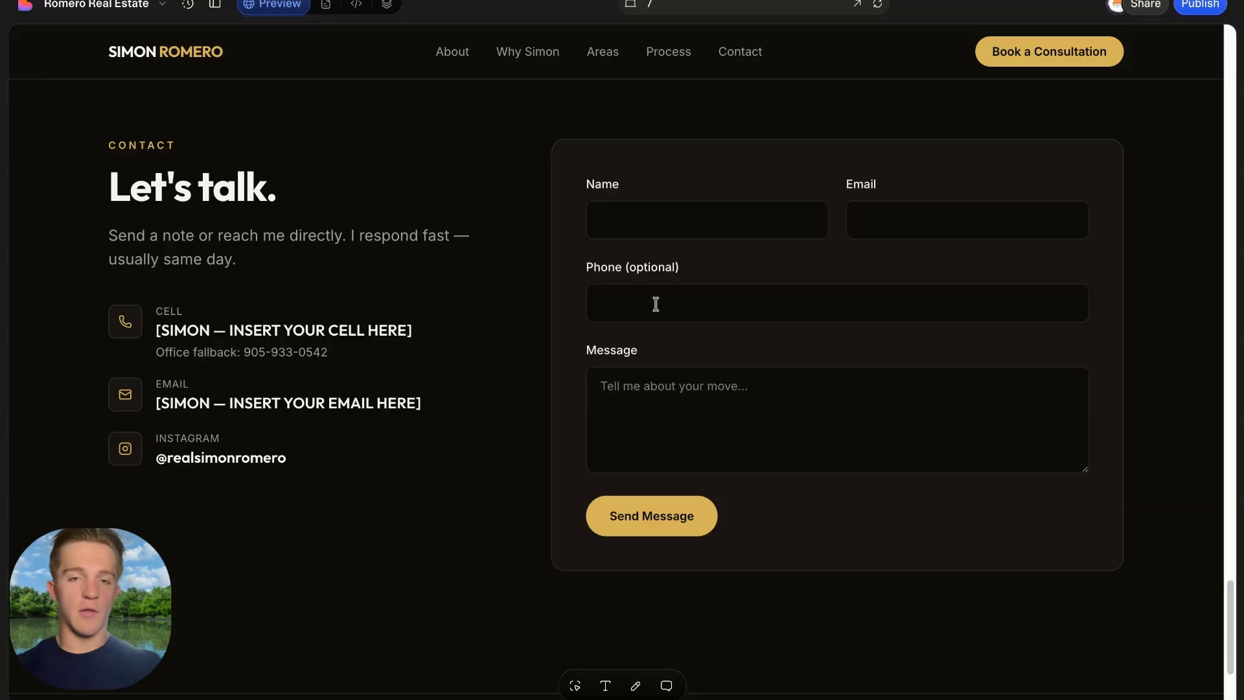
{"action": "left_click", "coordinate": [656, 418]}
{"action": "left_click", "coordinate": [634, 352]}
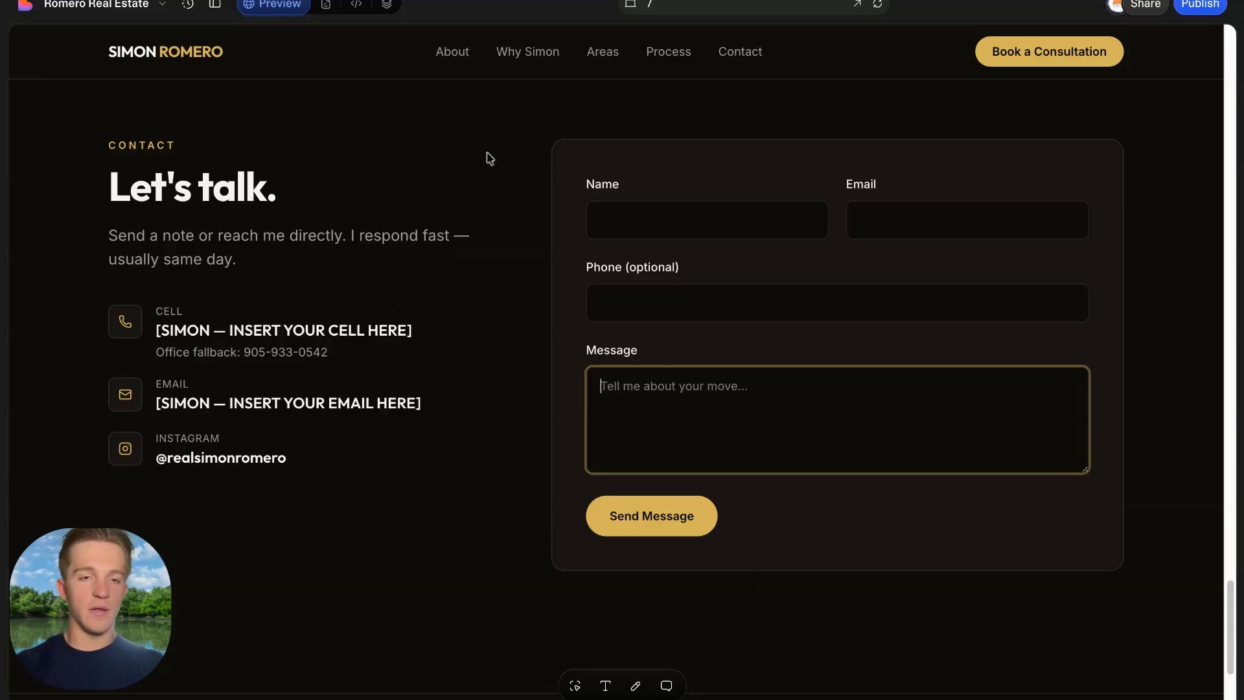
{"action": "scroll", "coordinate": [303, 315], "scroll_direction": "down", "scroll_amount": 2}
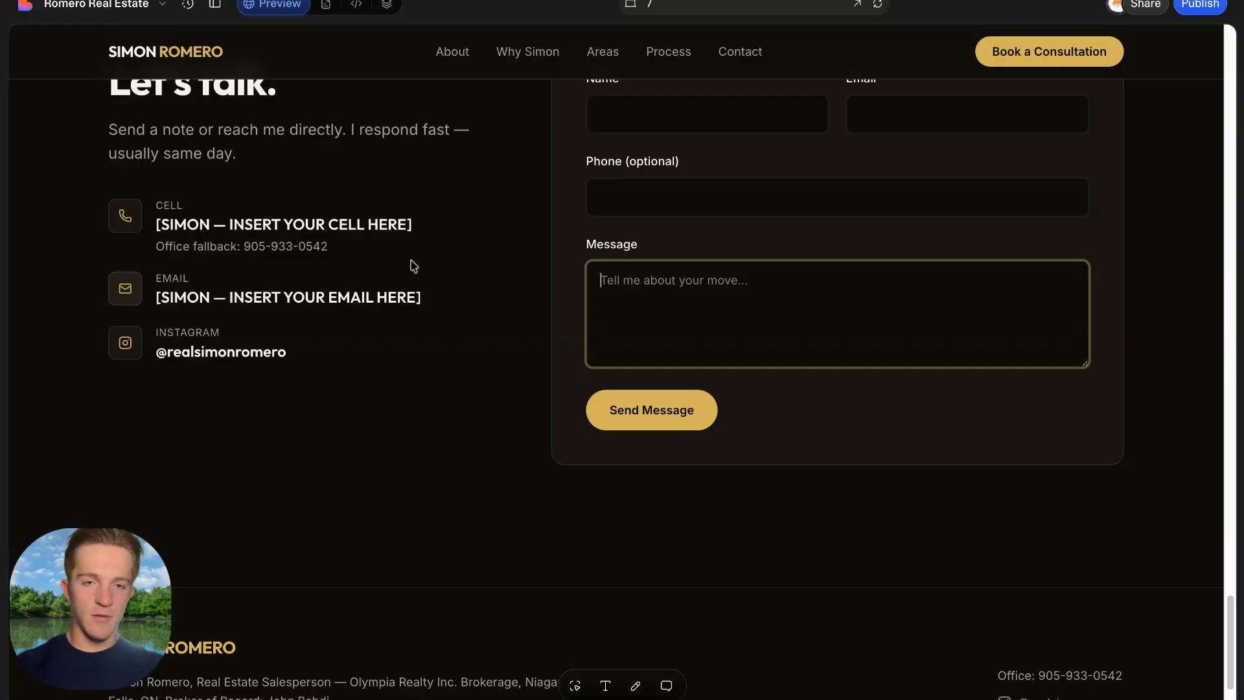
{"action": "left_click", "coordinate": [519, 315]}
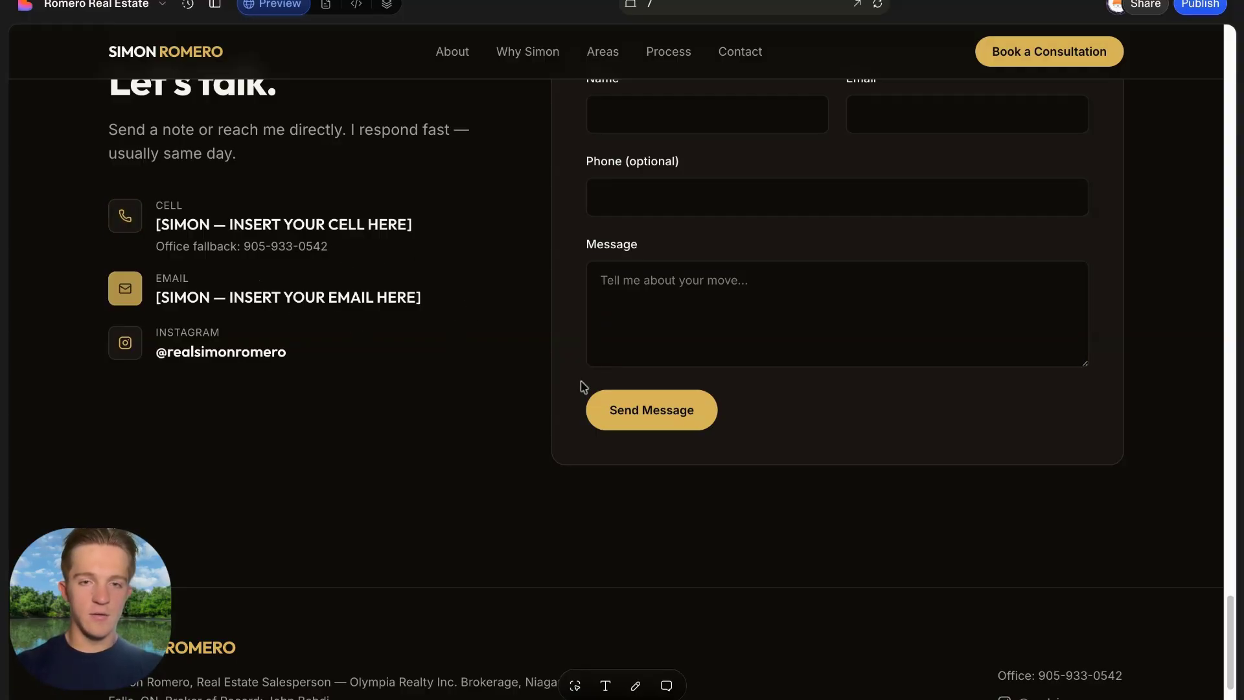
{"action": "scroll", "coordinate": [570, 379], "scroll_direction": "down", "scroll_amount": 2}
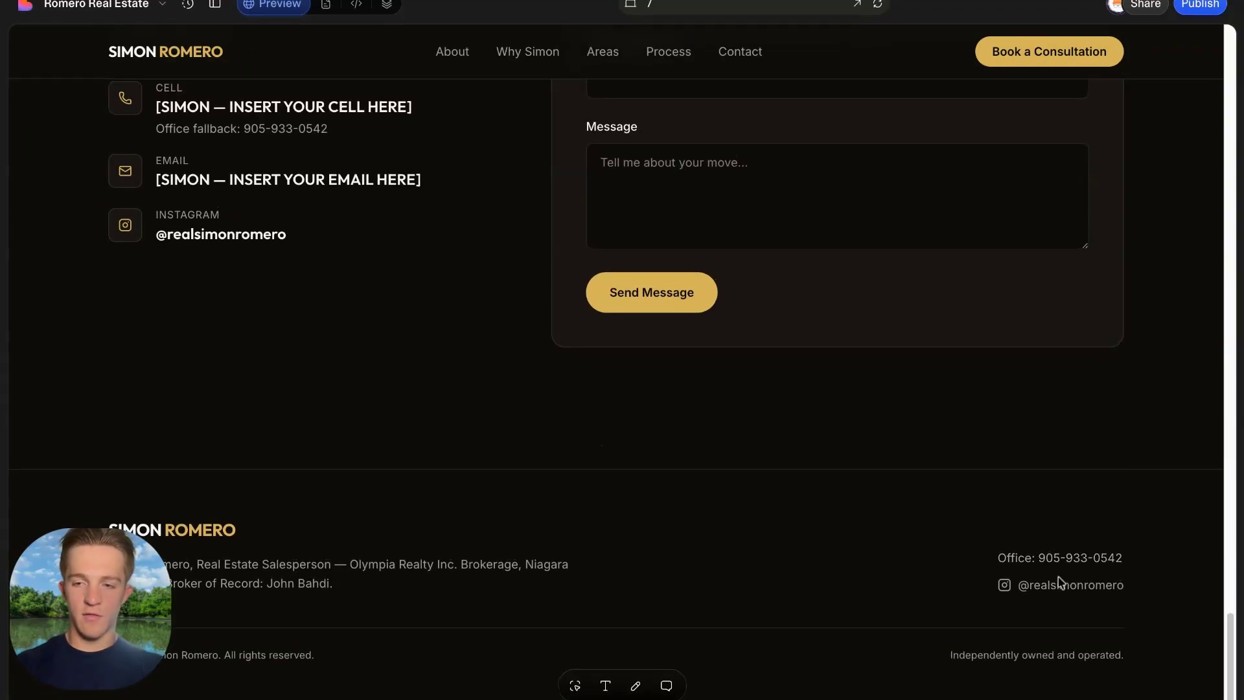
{"action": "scroll", "coordinate": [642, 425], "scroll_direction": "up", "scroll_amount": 20}
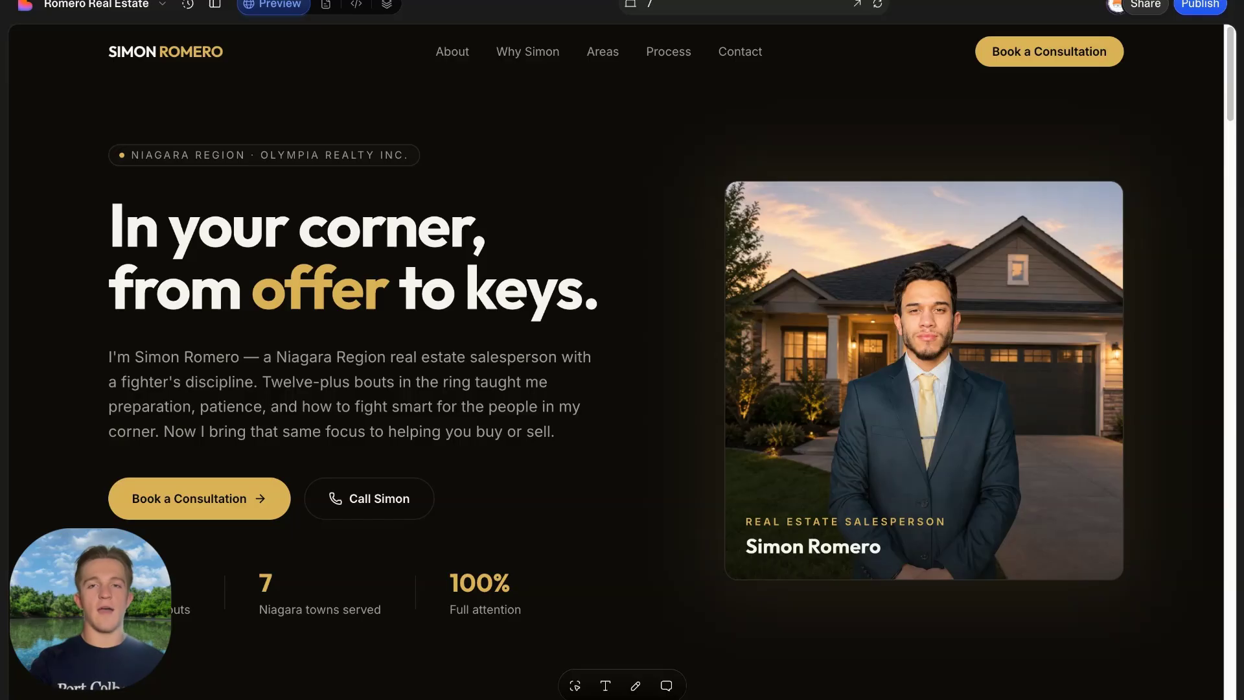
Reopen the chat panel and switch the assistant to Plan mode.
{"action": "left_click", "coordinate": [215, 5]}
{"action": "left_click", "coordinate": [391, 686]}
{"action": "left_click", "coordinate": [339, 638]}
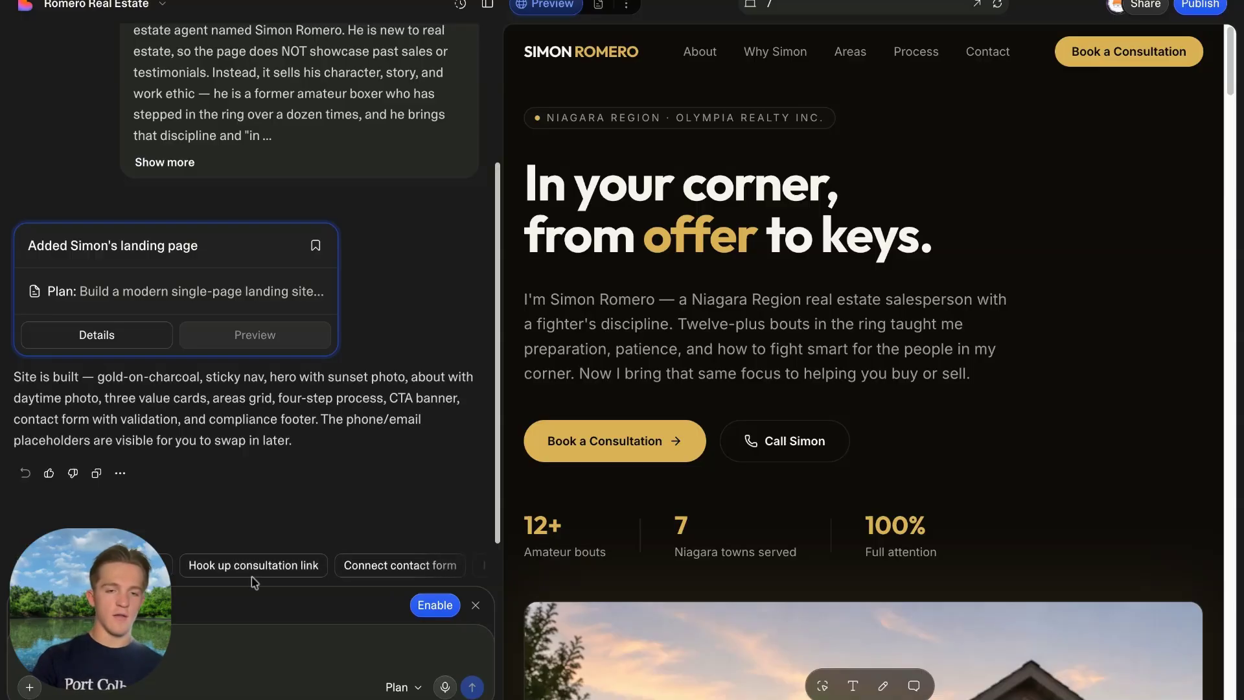
Check the hero stats and 'From the ring to real estate.' story, then hide the chat.
{"action": "scroll", "coordinate": [611, 390], "scroll_direction": "down", "scroll_amount": 8}
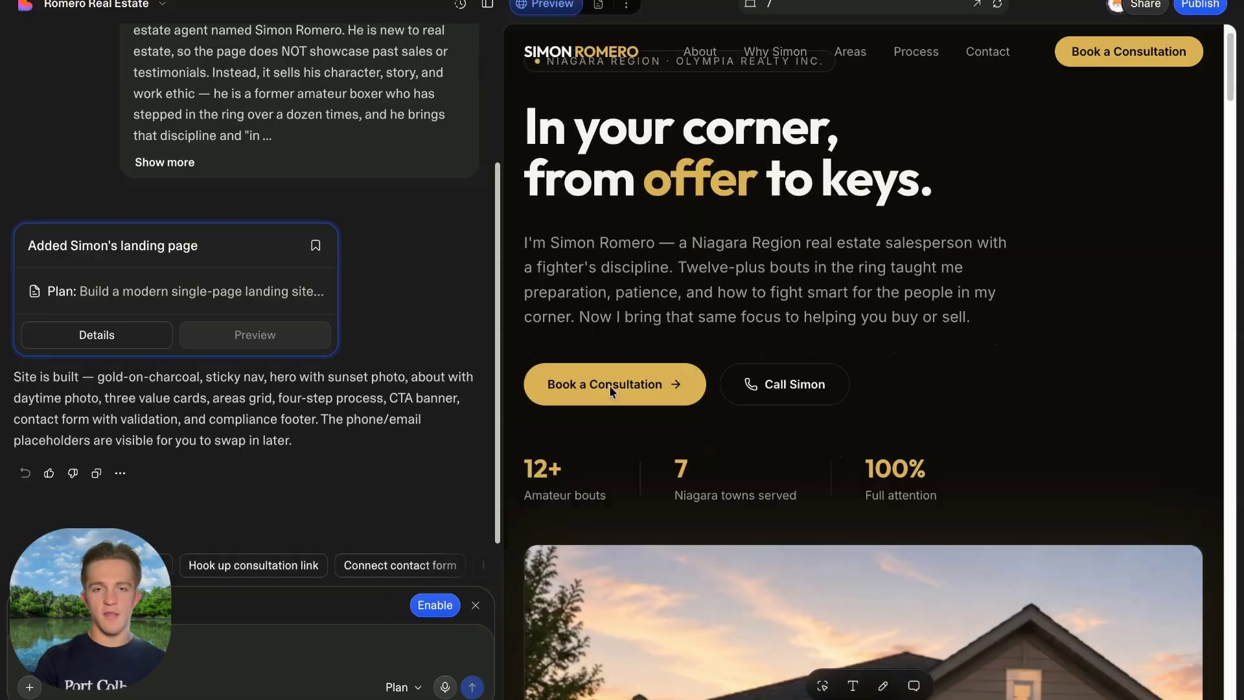
{"action": "scroll", "coordinate": [536, 108], "scroll_direction": "down", "scroll_amount": 9}
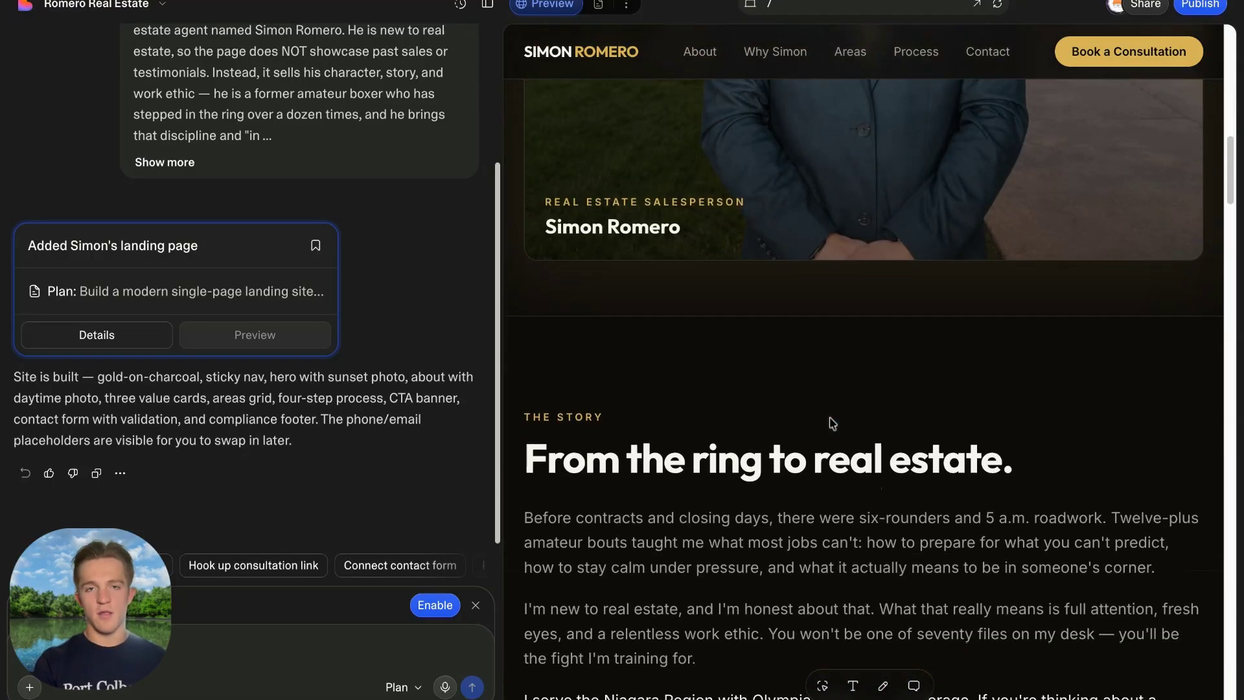
{"action": "scroll", "coordinate": [638, 112], "scroll_direction": "up", "scroll_amount": 12}
{"action": "left_click", "coordinate": [488, 5]}
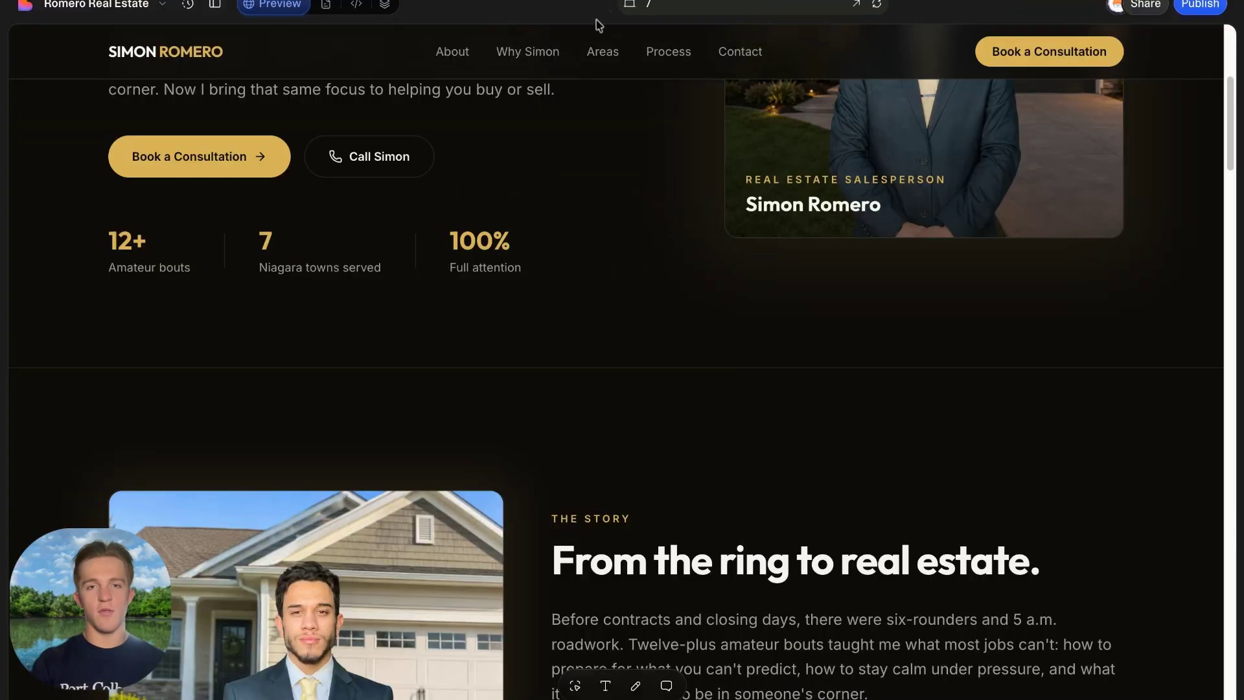
{"action": "left_click", "coordinate": [632, 6]}
{"action": "scroll", "coordinate": [648, 305], "scroll_direction": "down", "scroll_amount": 5}
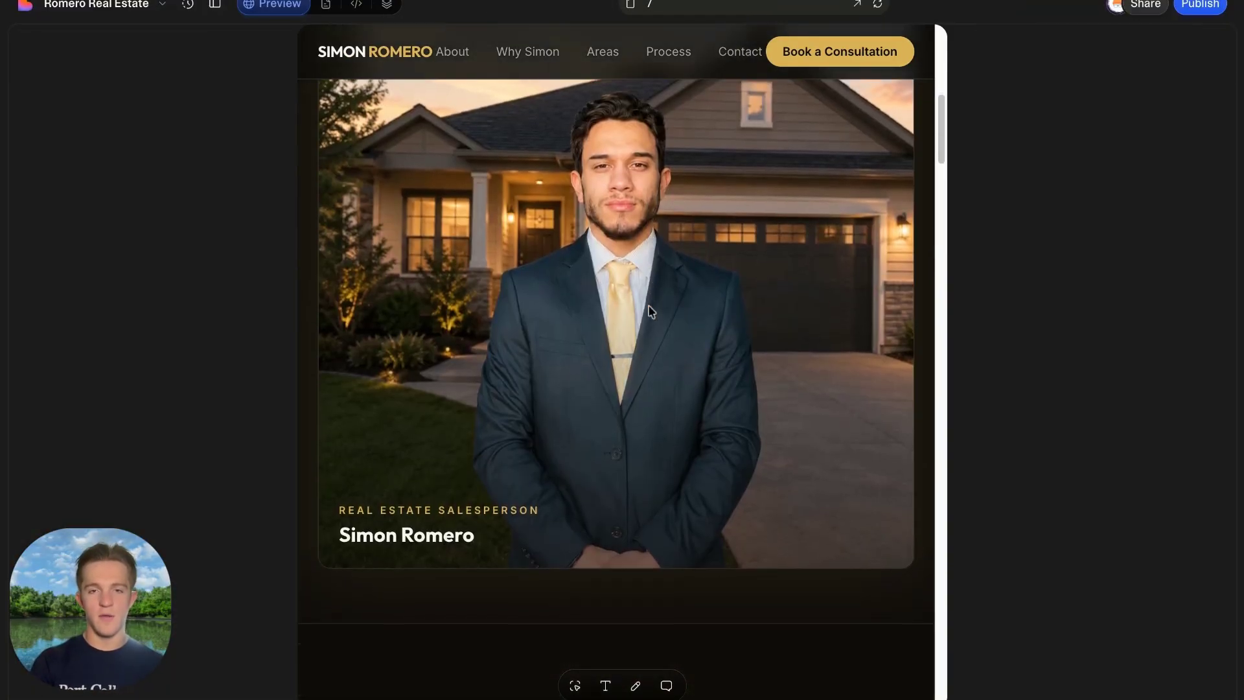
{"action": "scroll", "coordinate": [648, 305], "scroll_direction": "up", "scroll_amount": 3}
{"action": "scroll", "coordinate": [524, 499], "scroll_direction": "down", "scroll_amount": 10}
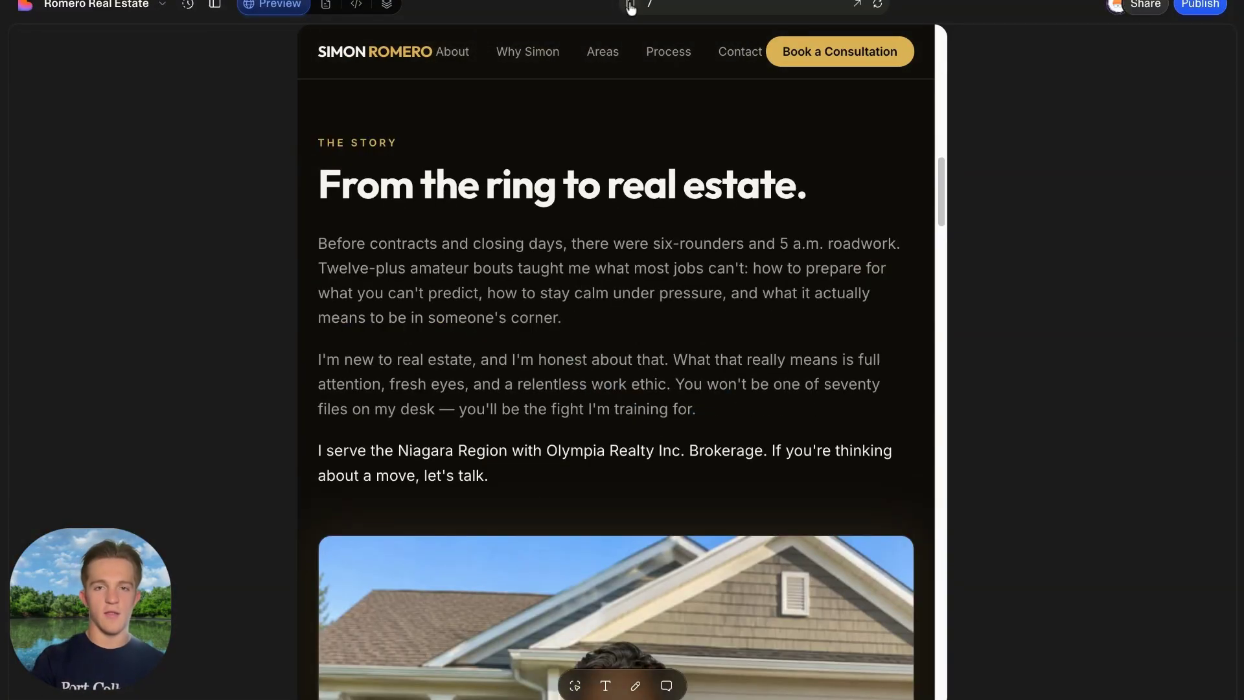
{"action": "left_click", "coordinate": [632, 6]}
{"action": "scroll", "coordinate": [689, 342], "scroll_direction": "down", "scroll_amount": 8}
{"action": "scroll", "coordinate": [688, 342], "scroll_direction": "down", "scroll_amount": 20}
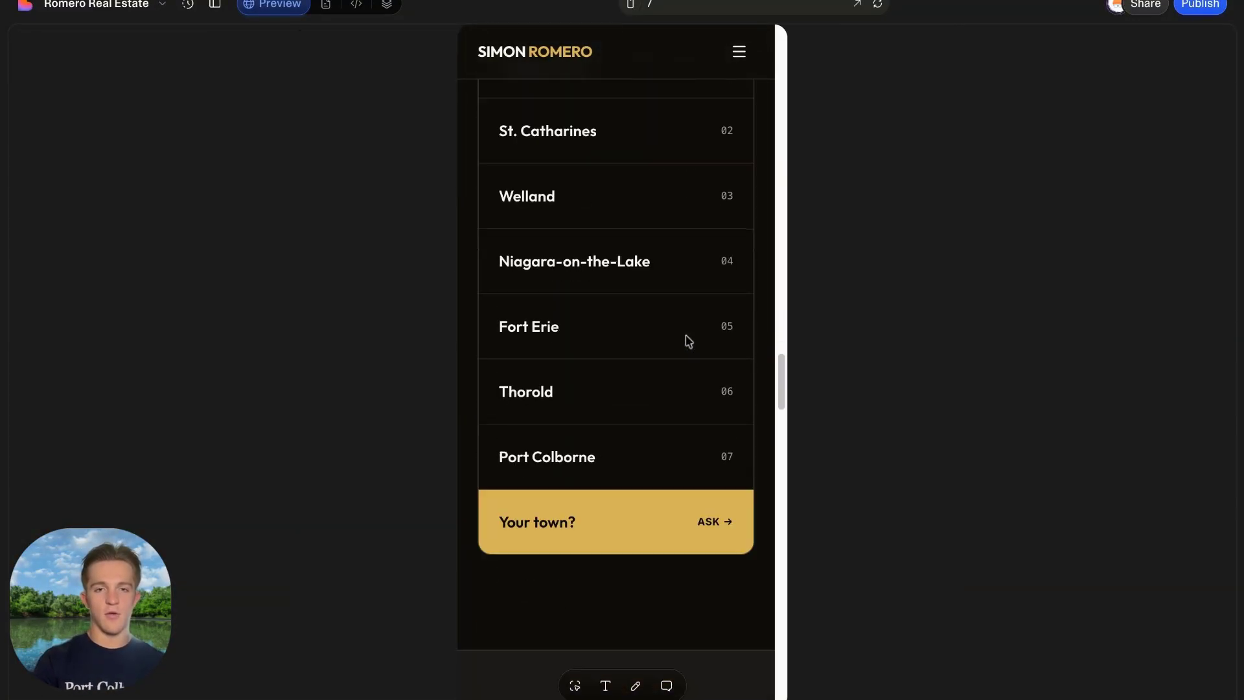
{"action": "scroll", "coordinate": [616, 389], "scroll_direction": "down", "scroll_amount": 20}
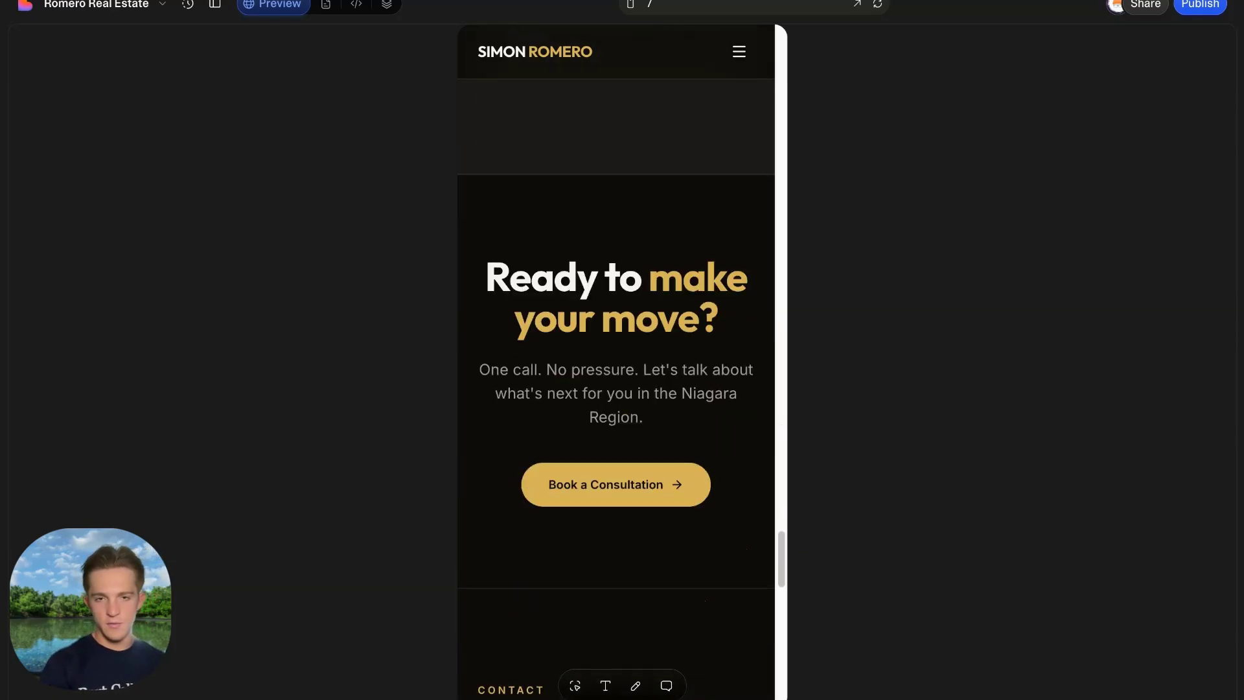
{"action": "scroll", "coordinate": [655, 200], "scroll_direction": "up", "scroll_amount": 20}
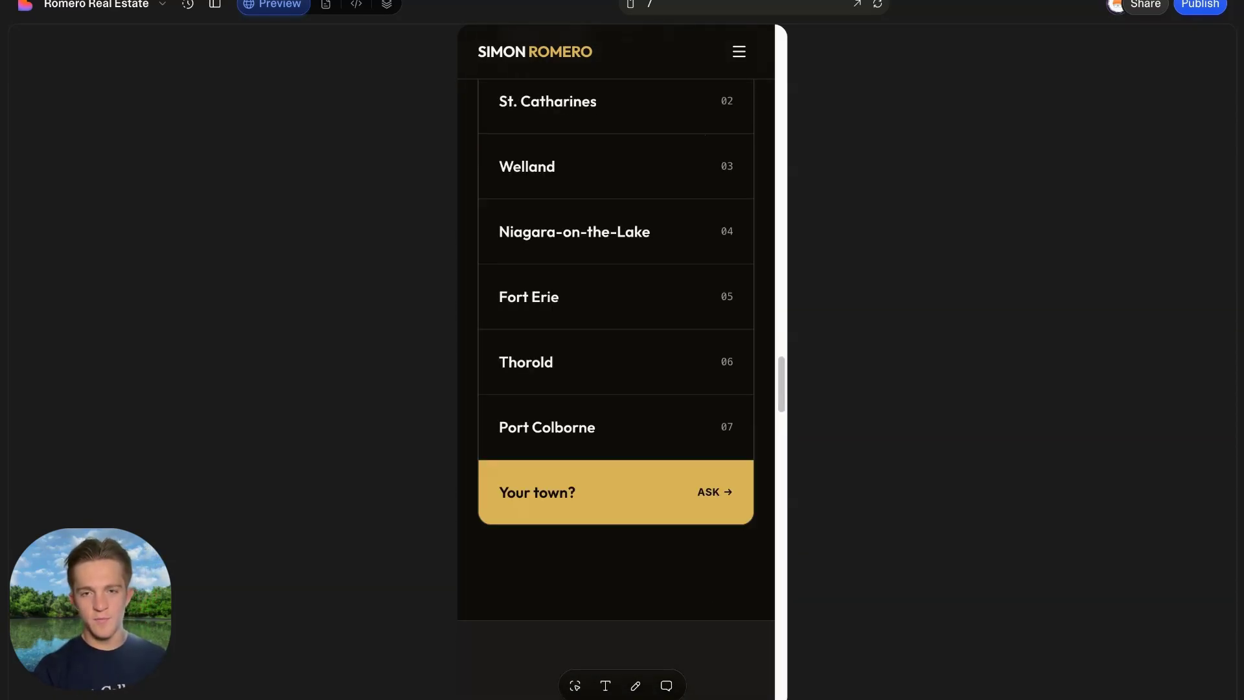
{"action": "left_click", "coordinate": [631, 13]}
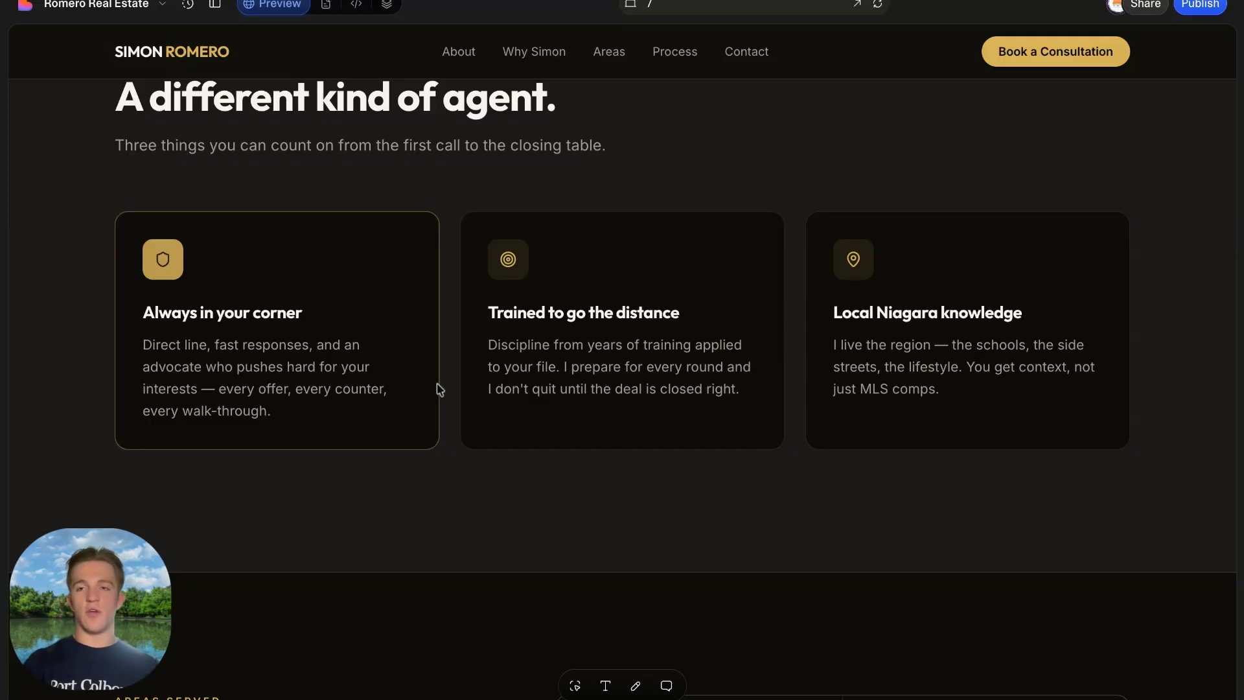
Publish the site publicly at simon-in-your-corner.lovable.app, keeping the default URL and site info.
{"action": "left_click", "coordinate": [1201, 5]}
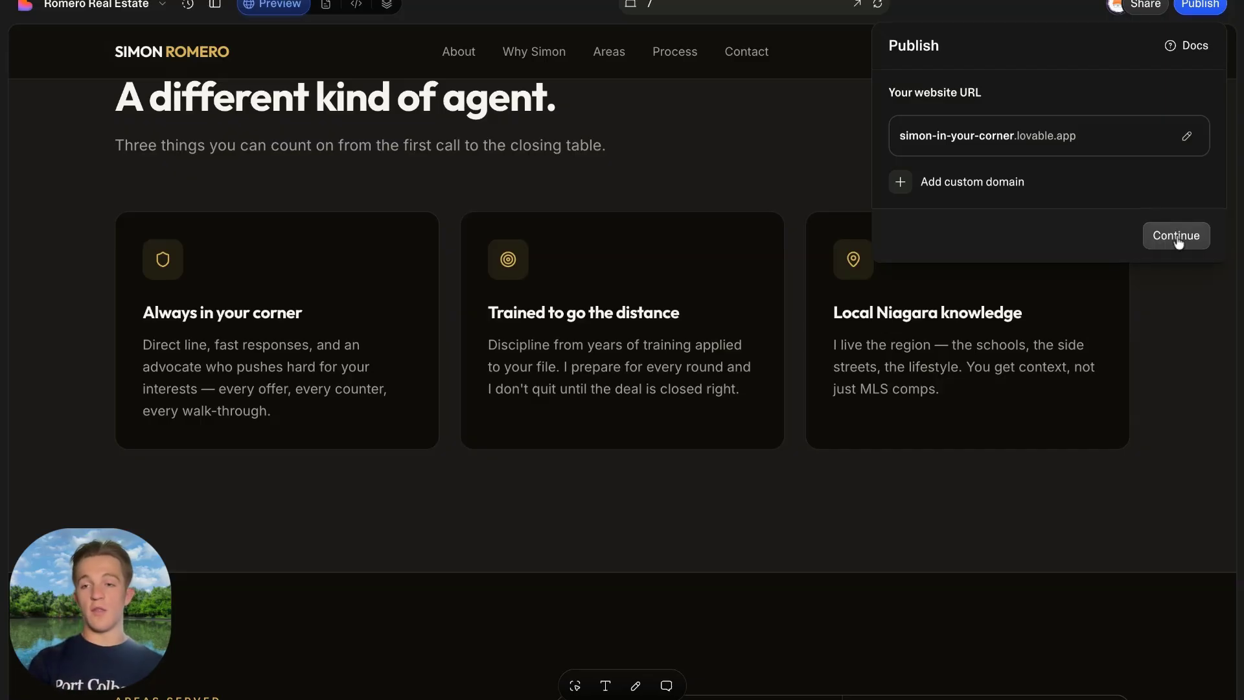
{"action": "left_click", "coordinate": [1177, 236]}
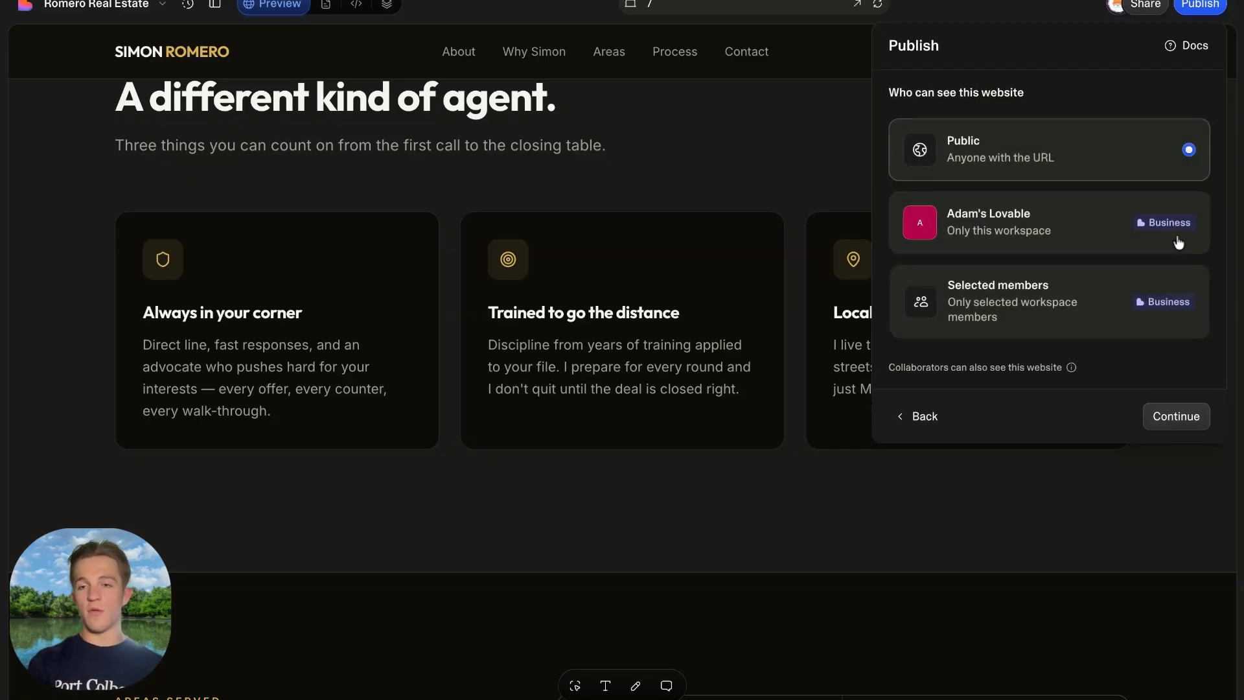
{"action": "left_click", "coordinate": [1148, 414]}
{"action": "left_click", "coordinate": [1183, 524]}
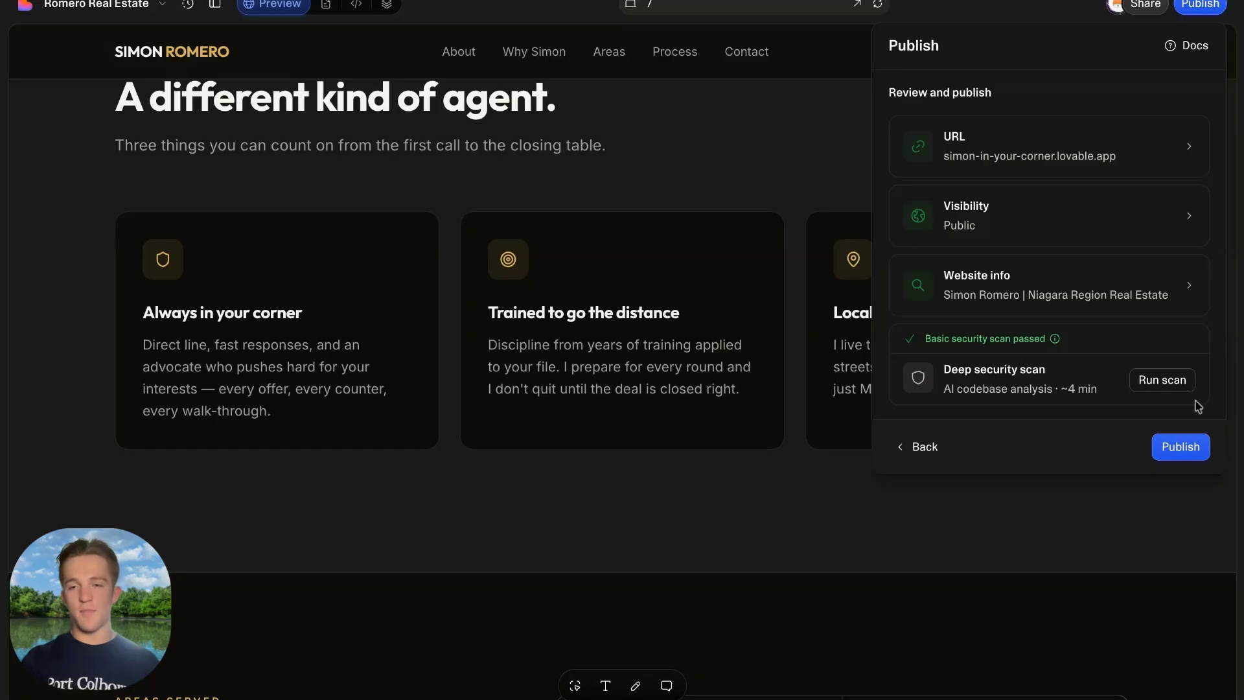
{"action": "left_click", "coordinate": [1182, 447]}
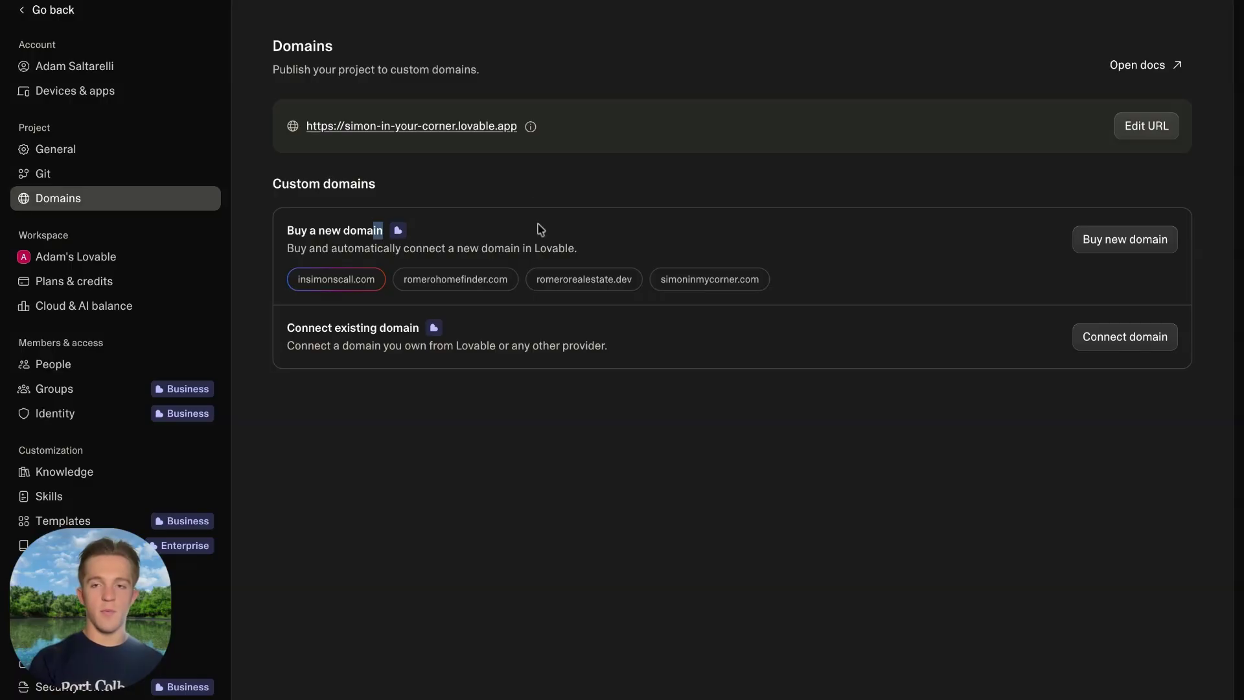
{"action": "left_click", "coordinate": [1108, 345]}
{"action": "left_click", "coordinate": [578, 378]}
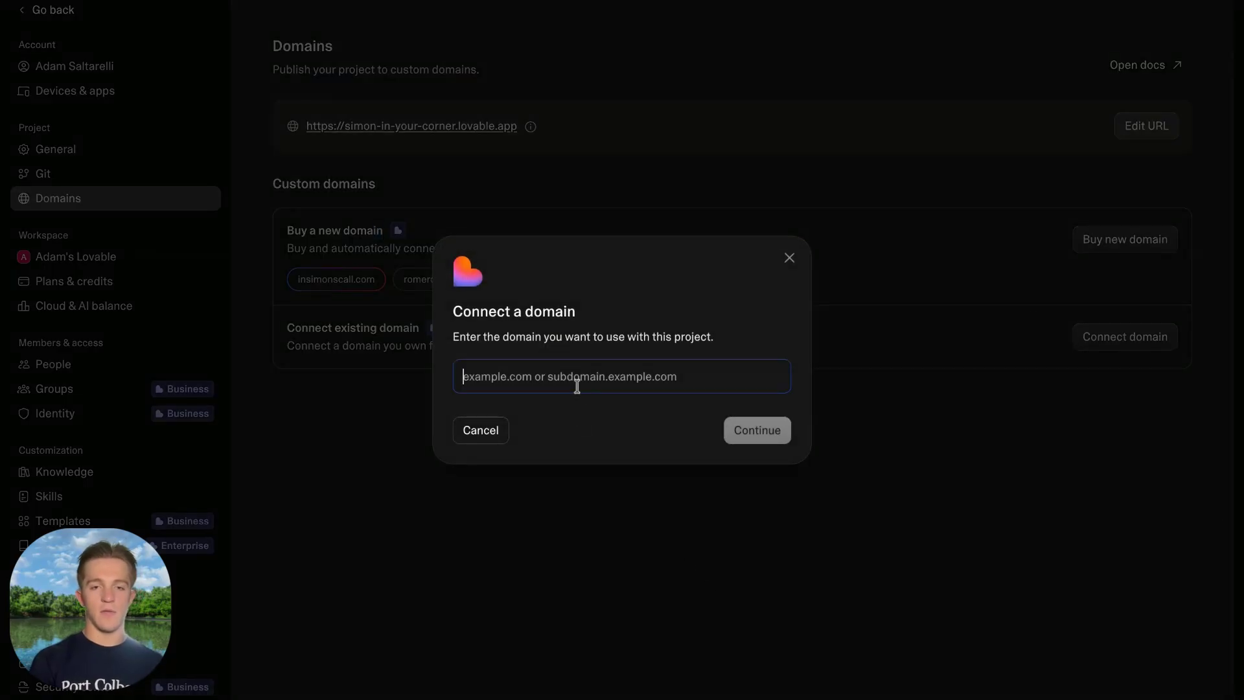
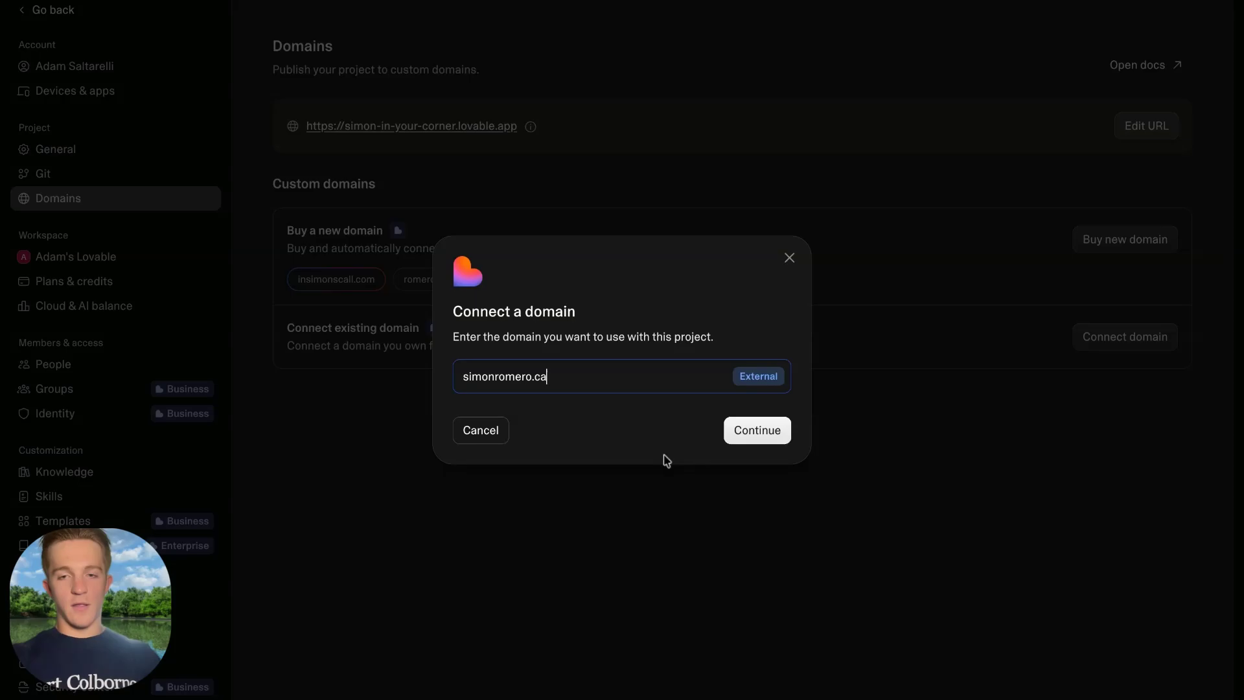
{"action": "left_click", "coordinate": [755, 431]}
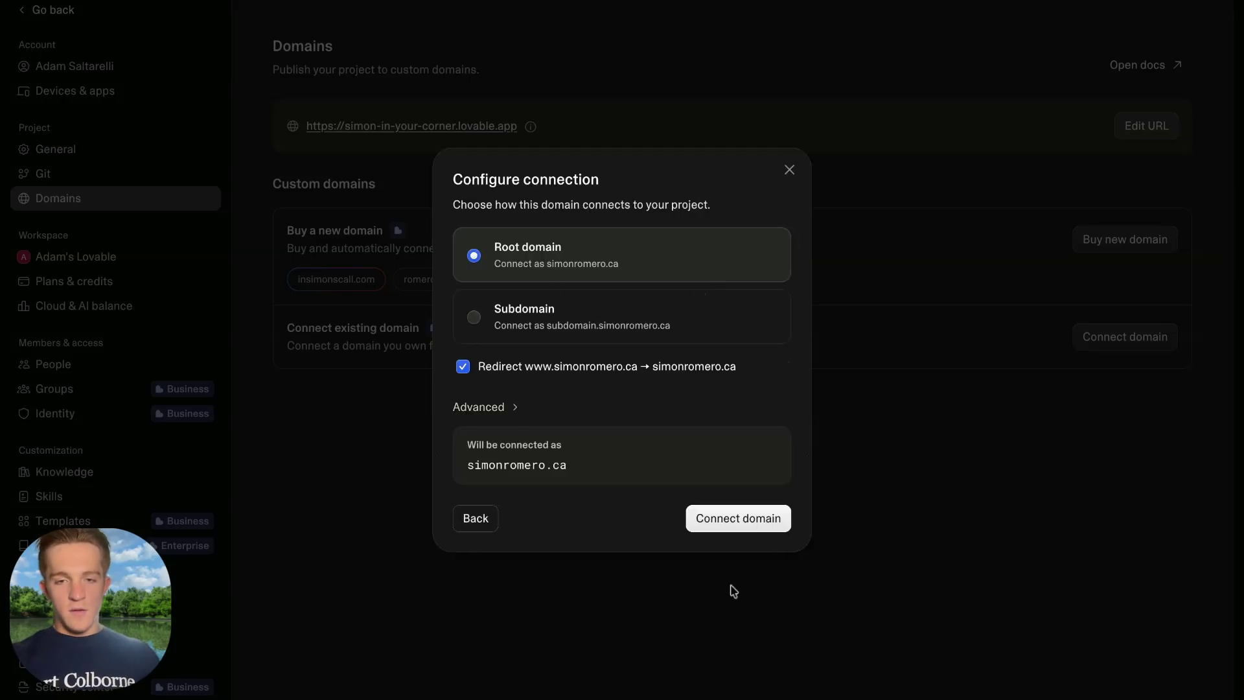
{"action": "left_click", "coordinate": [758, 522]}
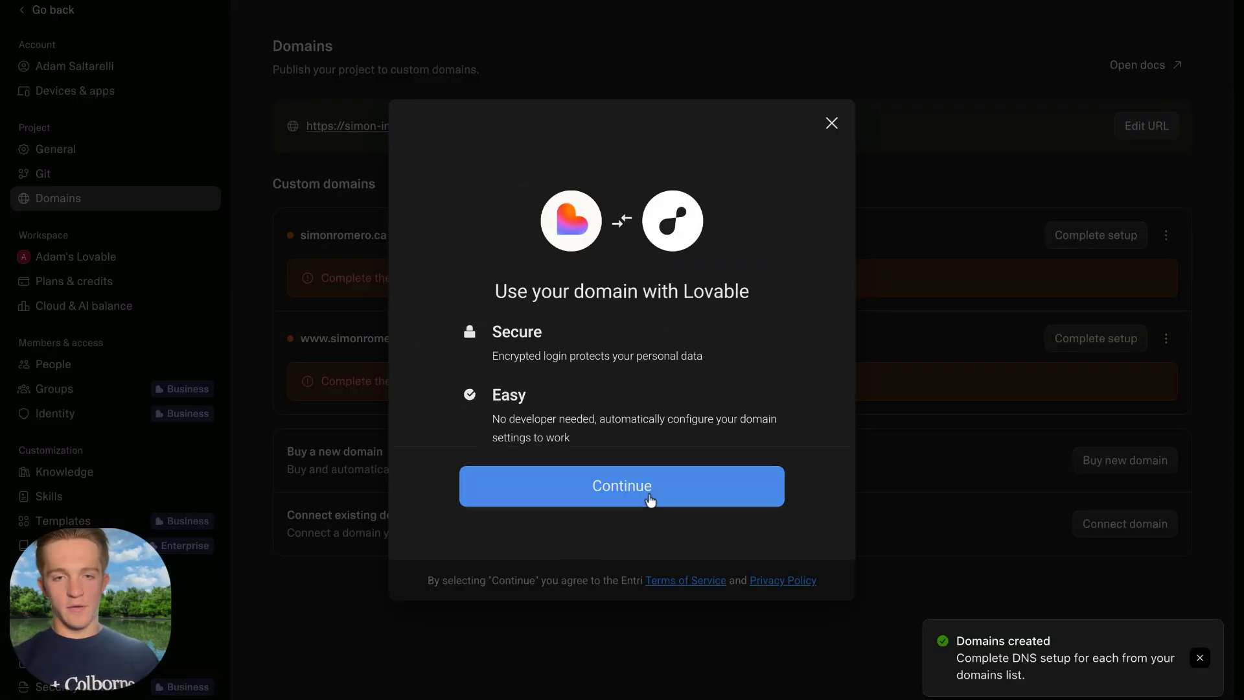
{"action": "left_click", "coordinate": [650, 500]}
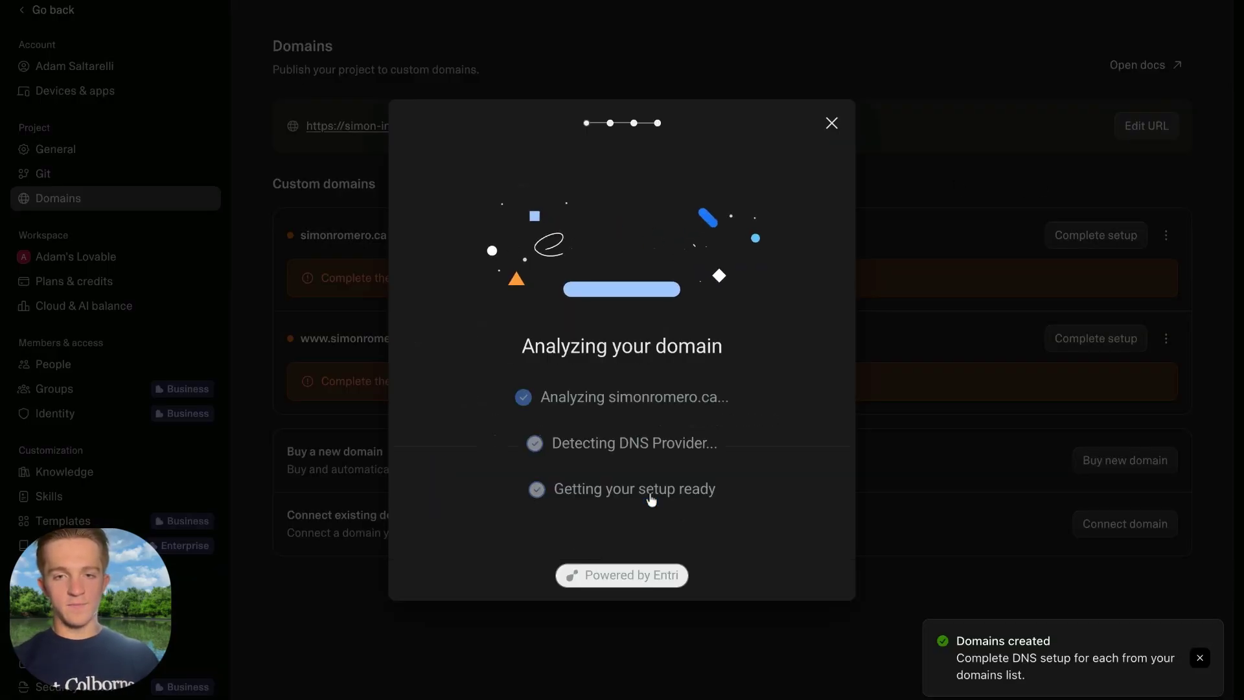
{"action": "scroll", "coordinate": [646, 385], "scroll_direction": "down", "scroll_amount": 10}
{"action": "scroll", "coordinate": [646, 385], "scroll_direction": "down", "scroll_amount": 15}
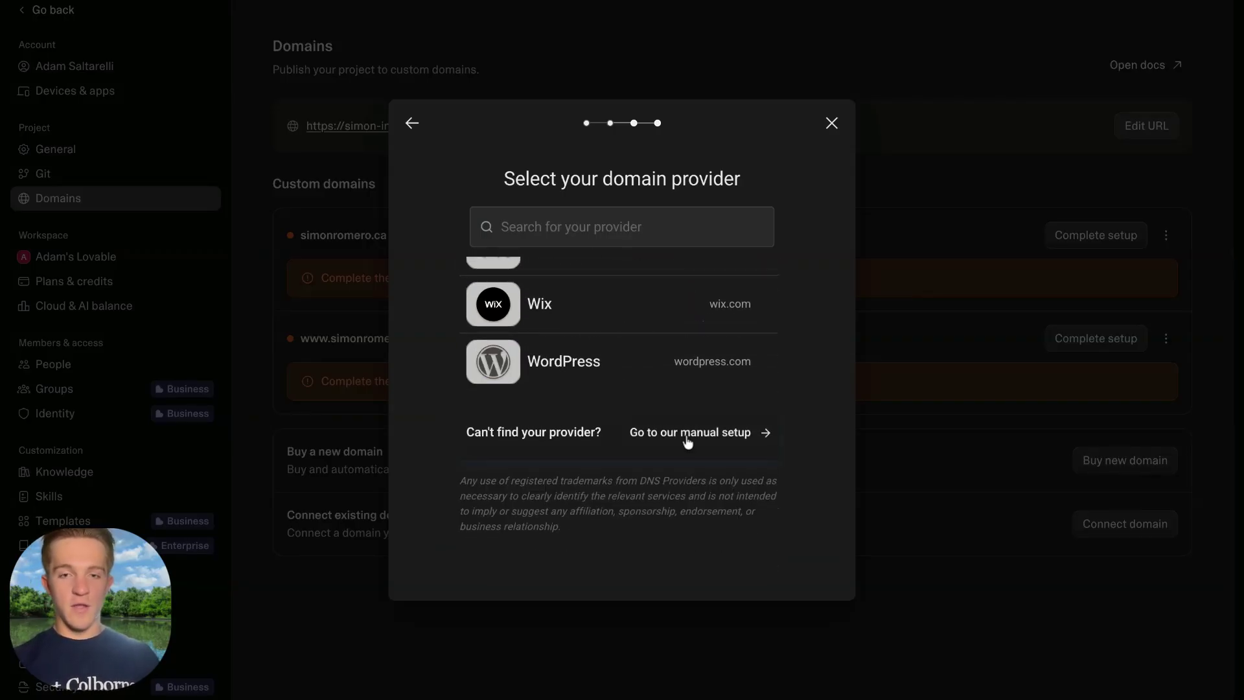
{"action": "left_click", "coordinate": [661, 433]}
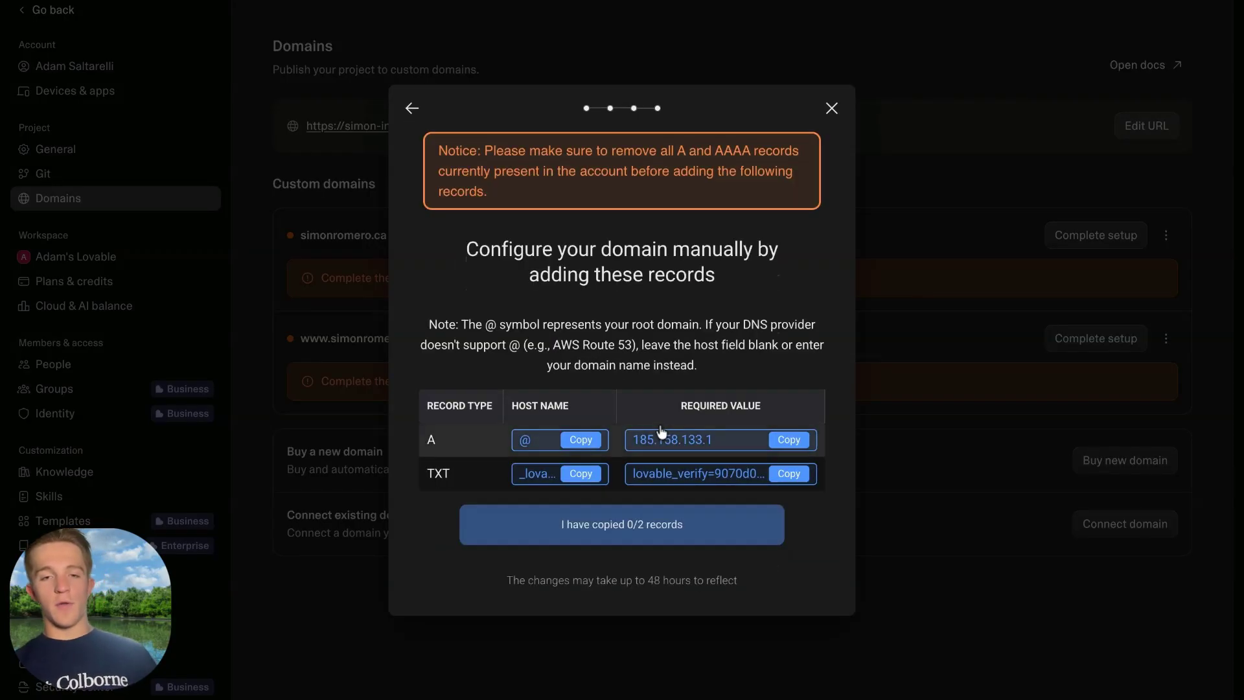
{"action": "left_click_drag", "start_coordinate": [449, 397], "coordinate": [595, 443]}
{"action": "left_click", "coordinate": [586, 388]}
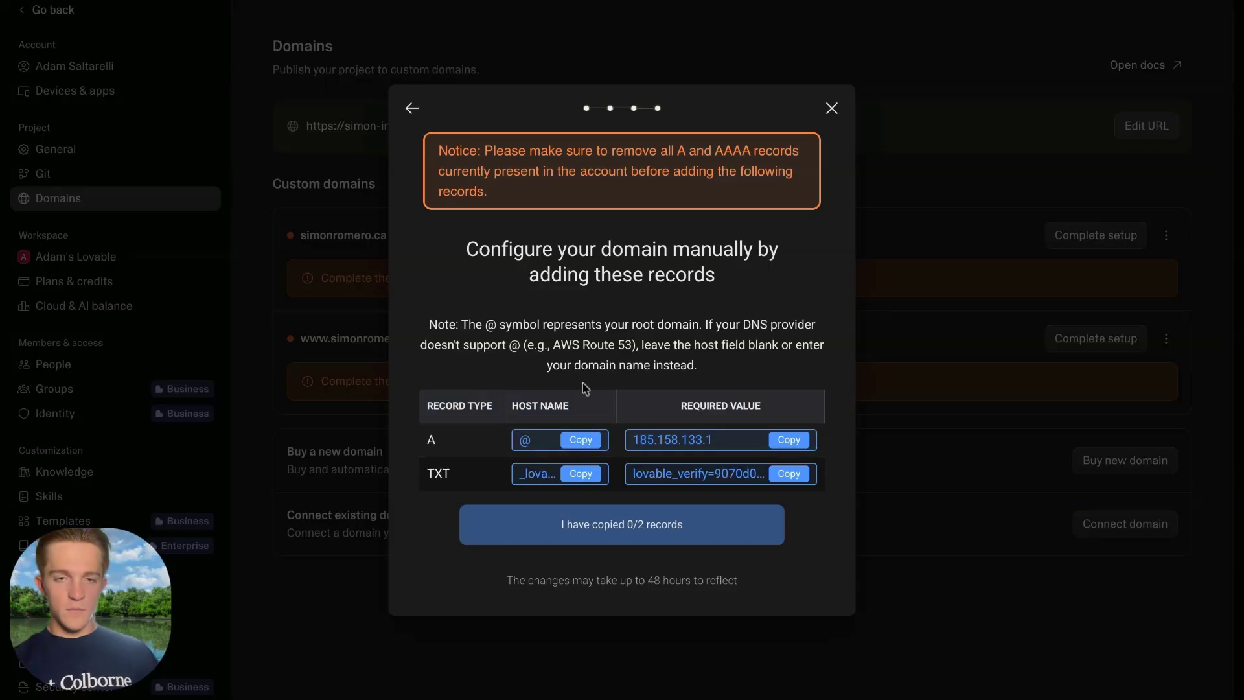
{"action": "left_click_drag", "start_coordinate": [422, 405], "coordinate": [457, 476]}
Return to the provider list, select IONOS, then leave the domain setup wizard.
{"action": "left_click", "coordinate": [412, 108]}
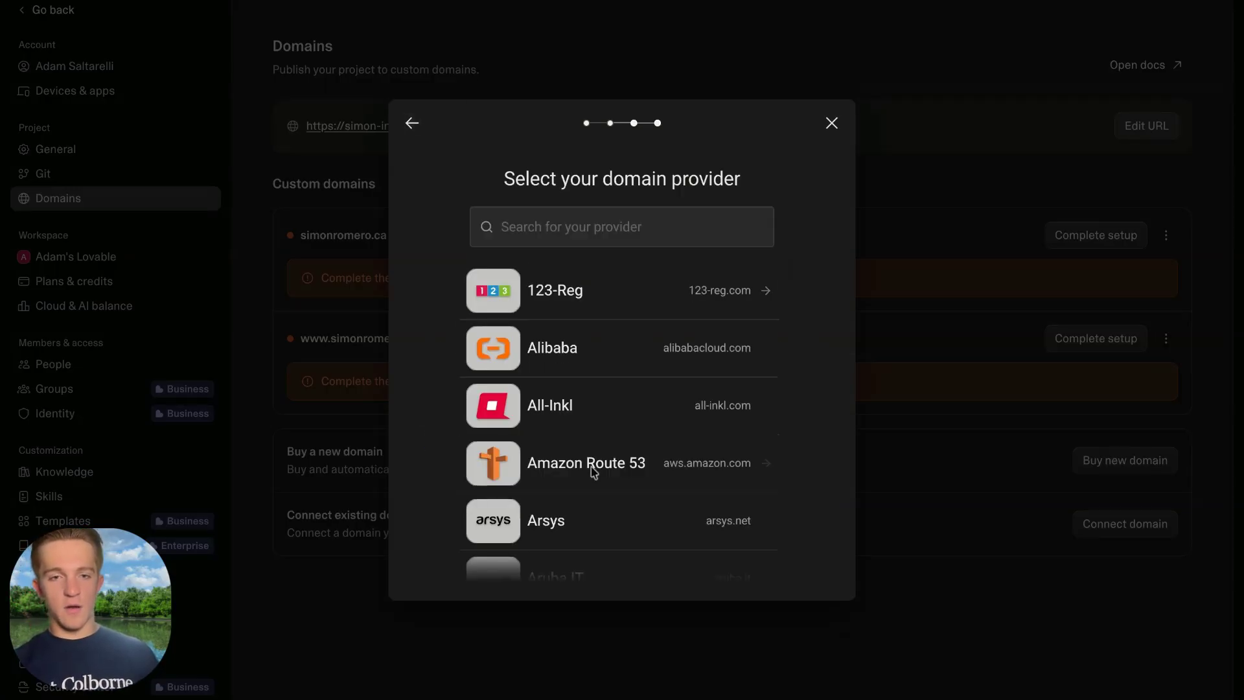
{"action": "scroll", "coordinate": [592, 472], "scroll_direction": "down", "scroll_amount": 5}
{"action": "left_click", "coordinate": [583, 329]}
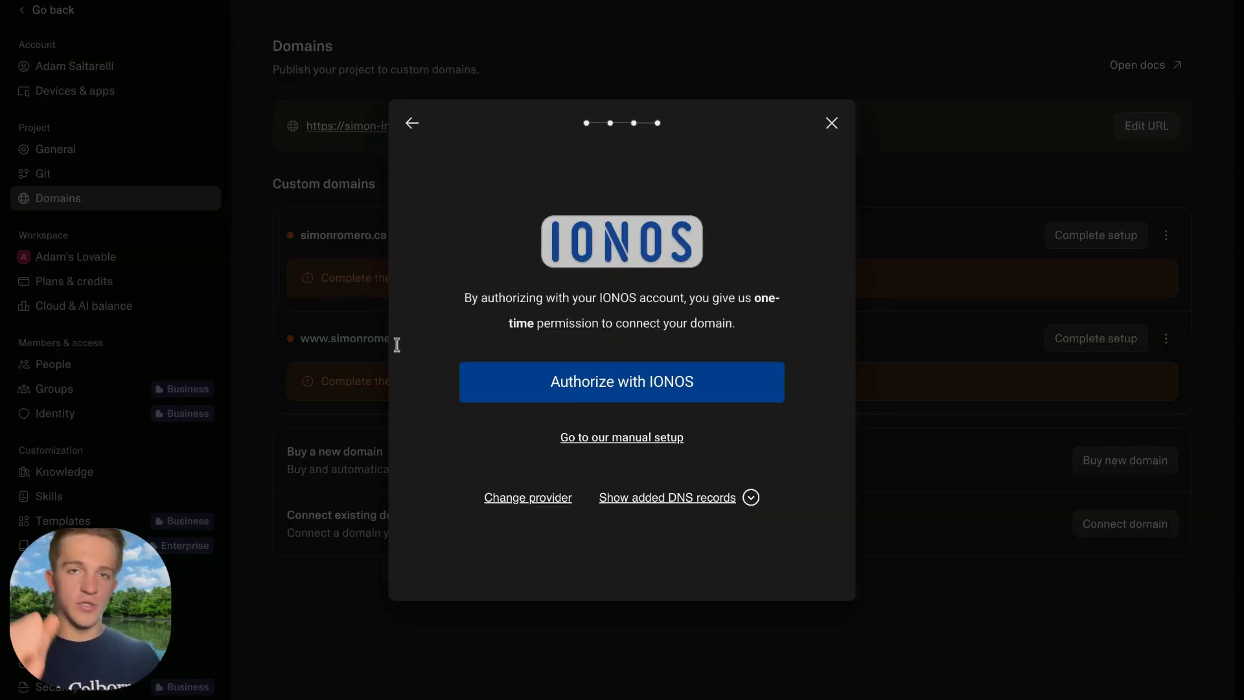
{"action": "left_click", "coordinate": [831, 124]}
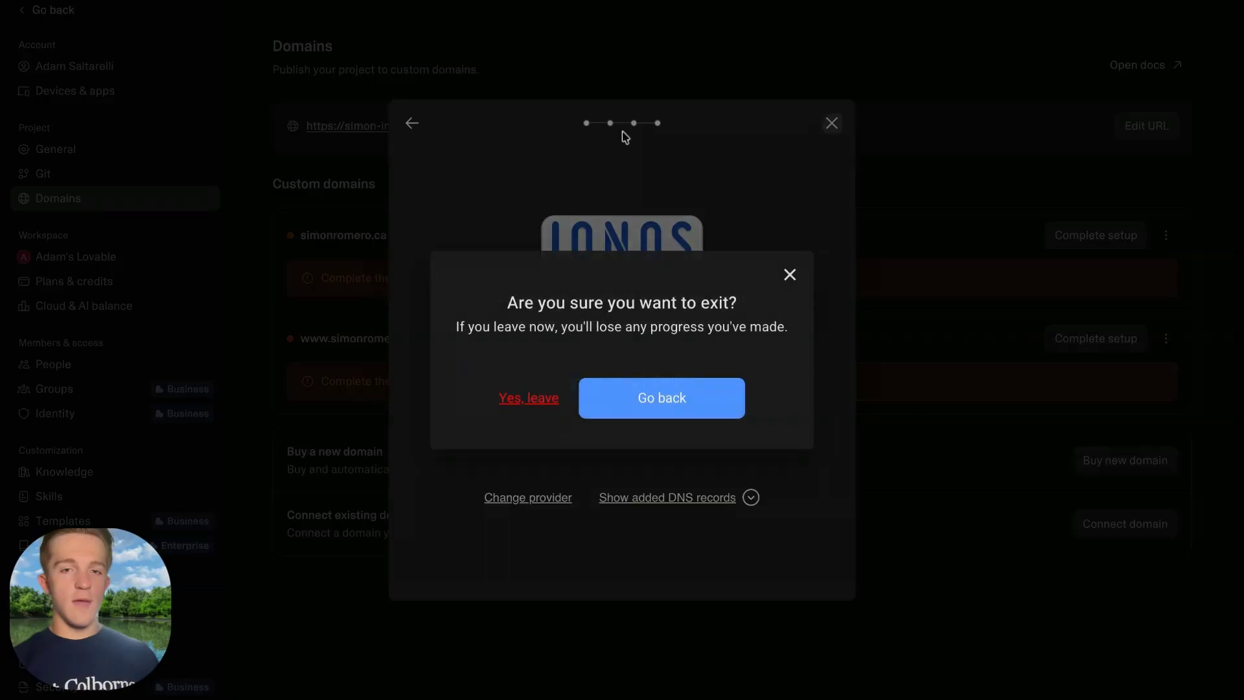
{"action": "left_click", "coordinate": [526, 397]}
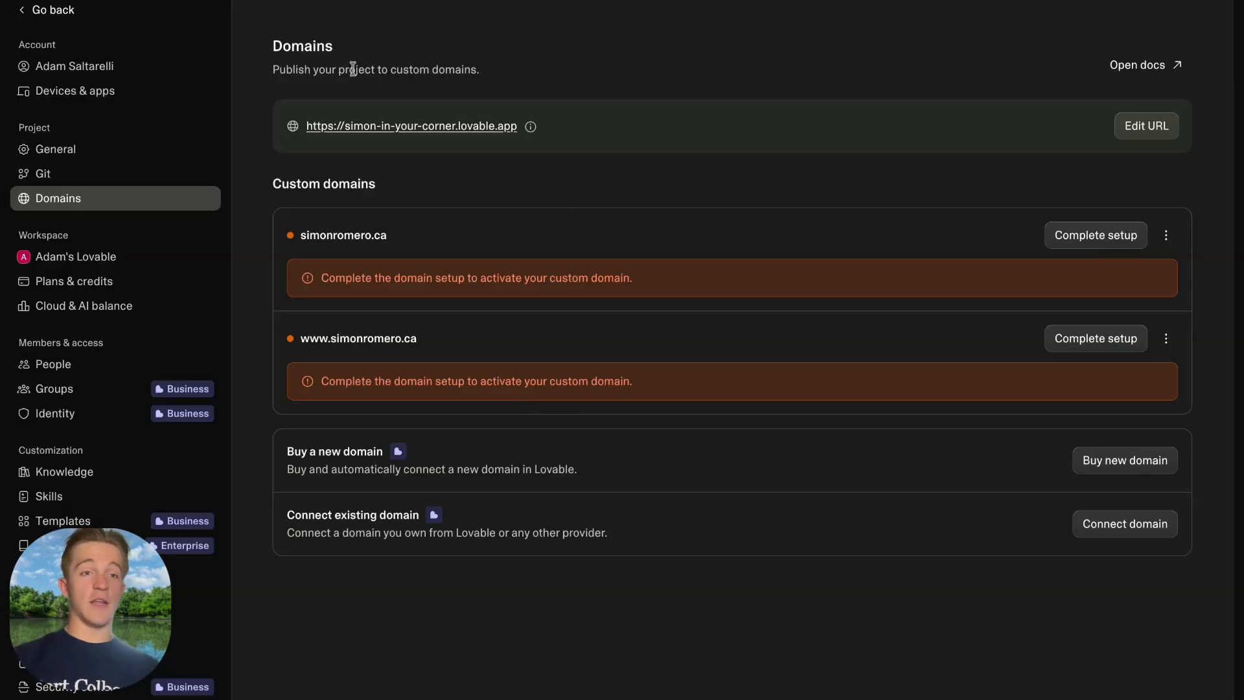